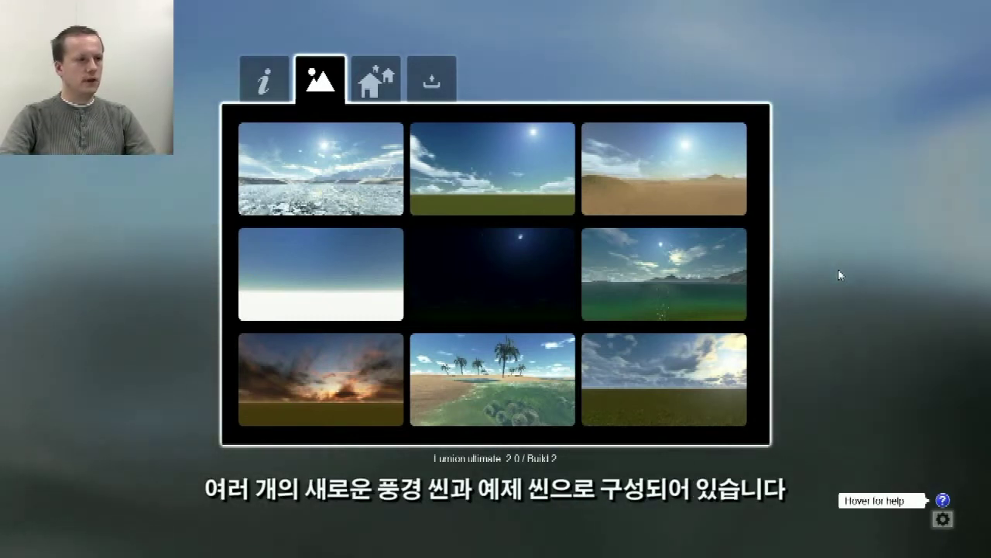
Start a new scene from the Sunset template.
left_click(378, 83)
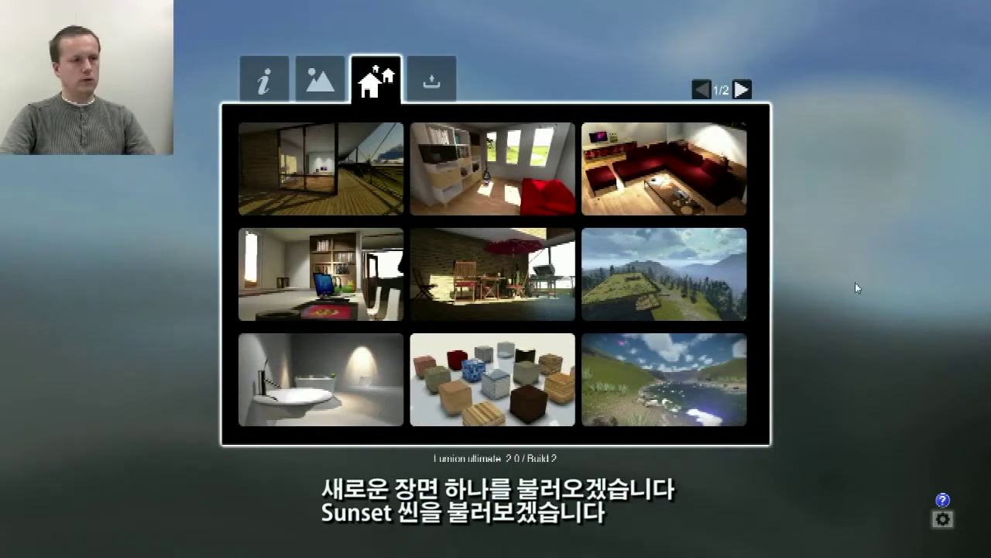
left_click(330, 84)
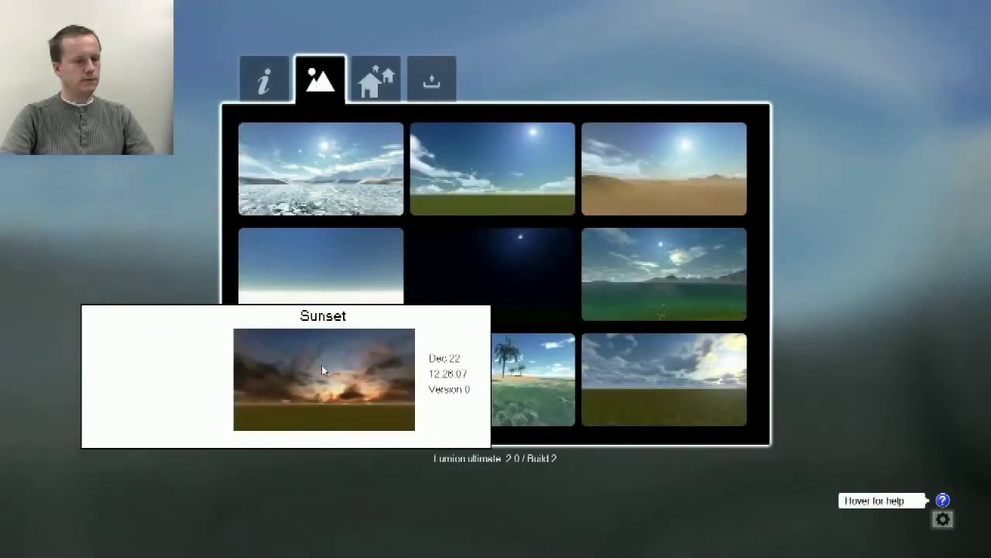
left_click(323, 370)
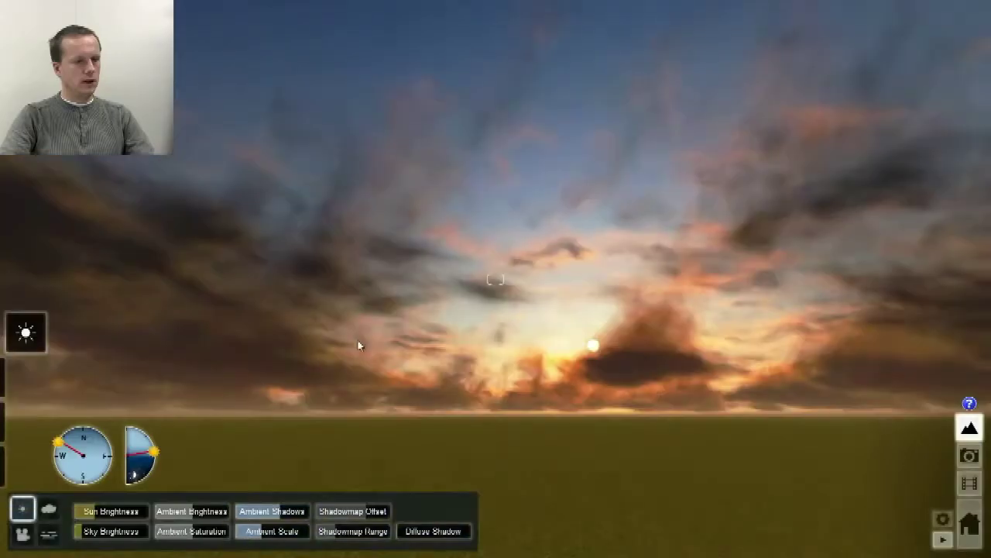
Lower the sun height below the horizon to turn the sunset into a moonlit night sky.
right_click_drag(540, 334, 601, 378)
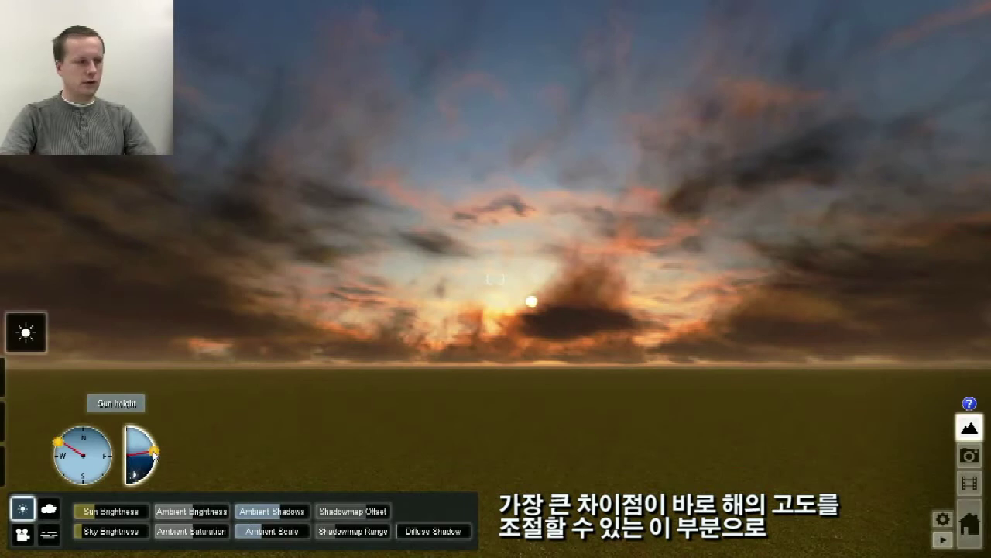
mouse_move(154, 452)
left_mouse_down()
mouse_move(147, 439)
mouse_move(153, 464)
left_mouse_up()
right_click_drag(496, 385, 505, 389)
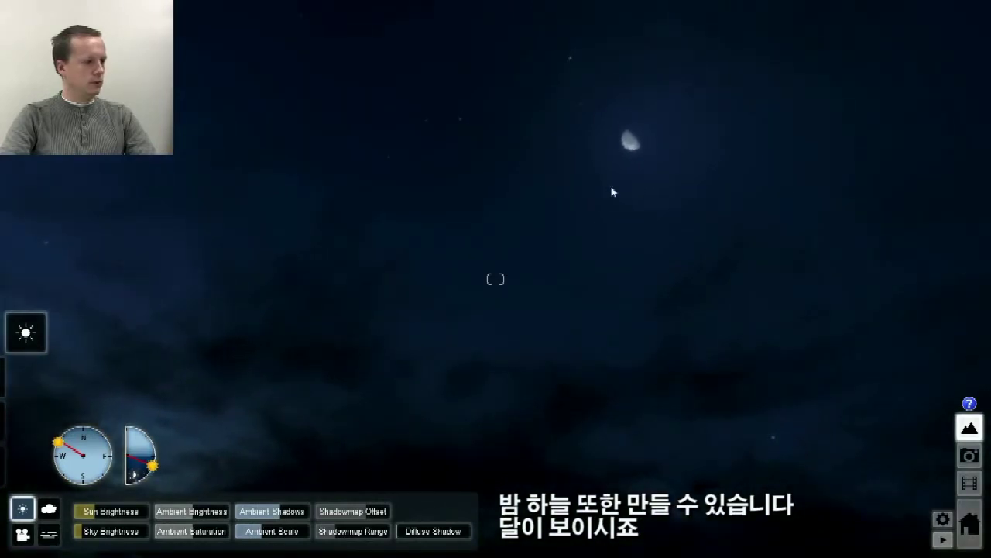
Raise the sun height slightly above the horizon for a bright golden sunset sky.
left_click_drag(153, 464, 150, 457)
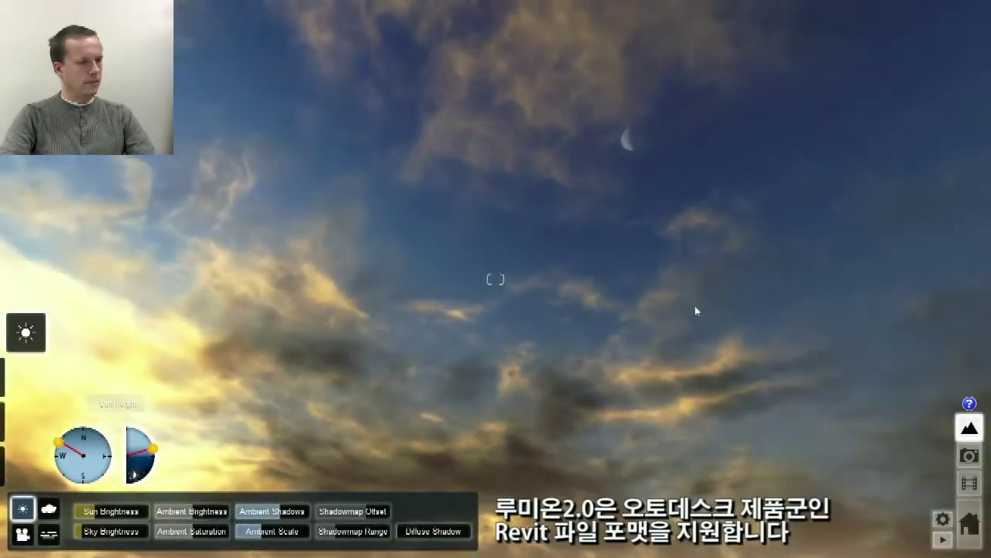
right_click_drag(695, 310, 684, 287)
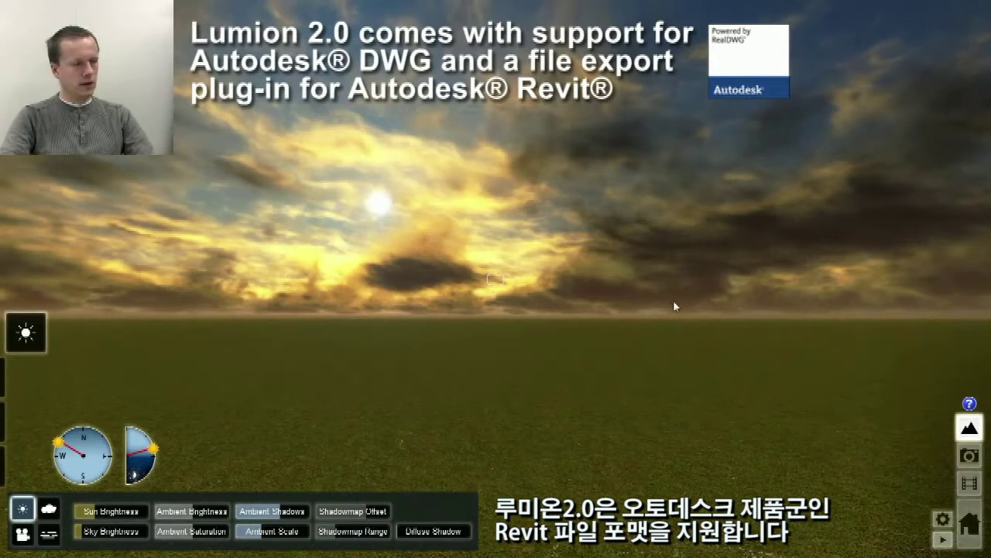
mouse_move(639, 294)
right_mouse_down()
mouse_move(586, 325)
mouse_move(644, 291)
right_mouse_up()
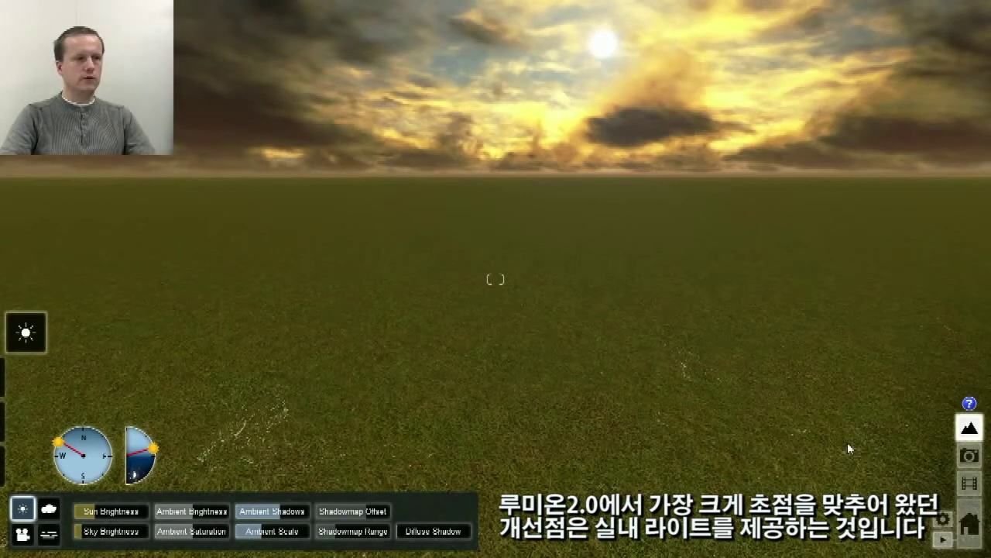
Leave the sunset scene and load the Bathroom example scene.
left_click(969, 523)
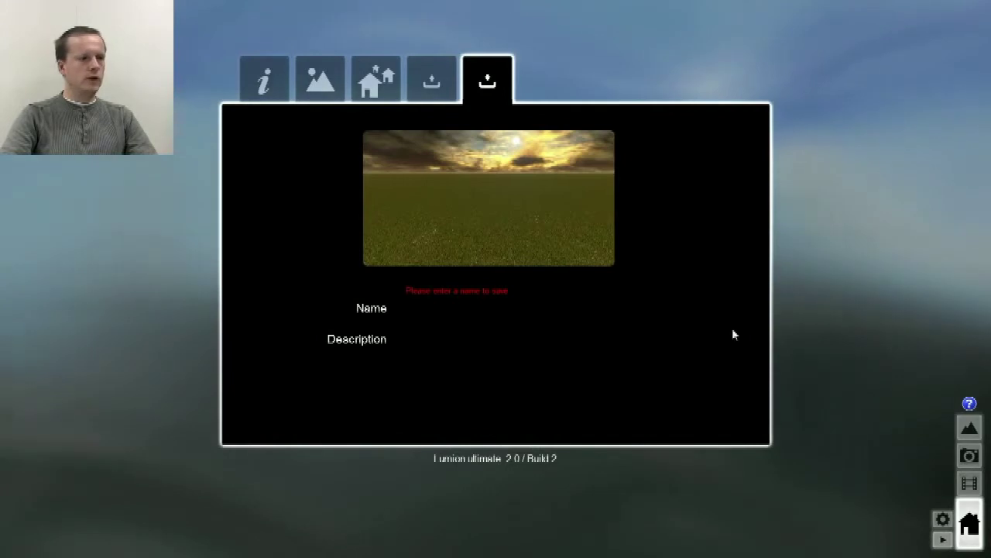
left_click(319, 80)
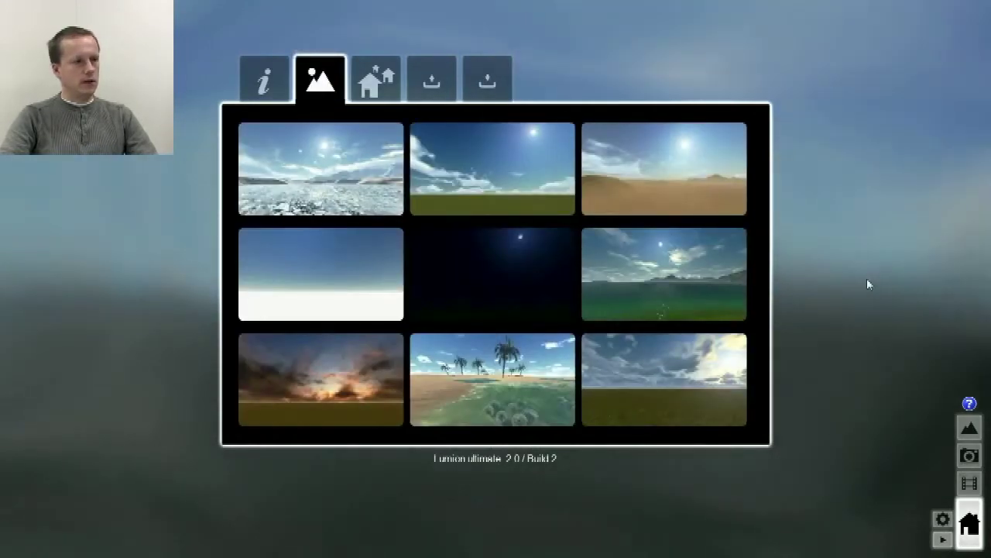
left_click(376, 80)
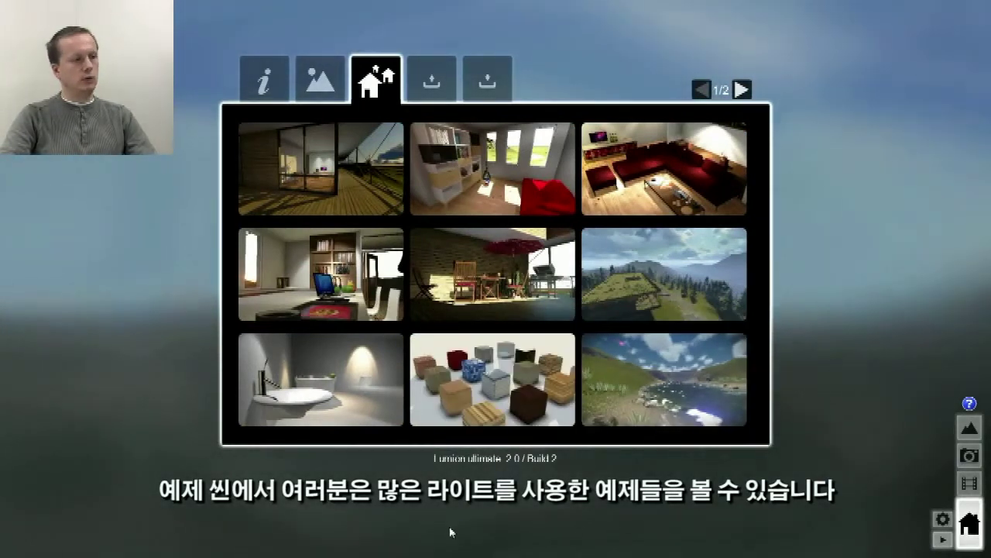
mouse_move(329, 417)
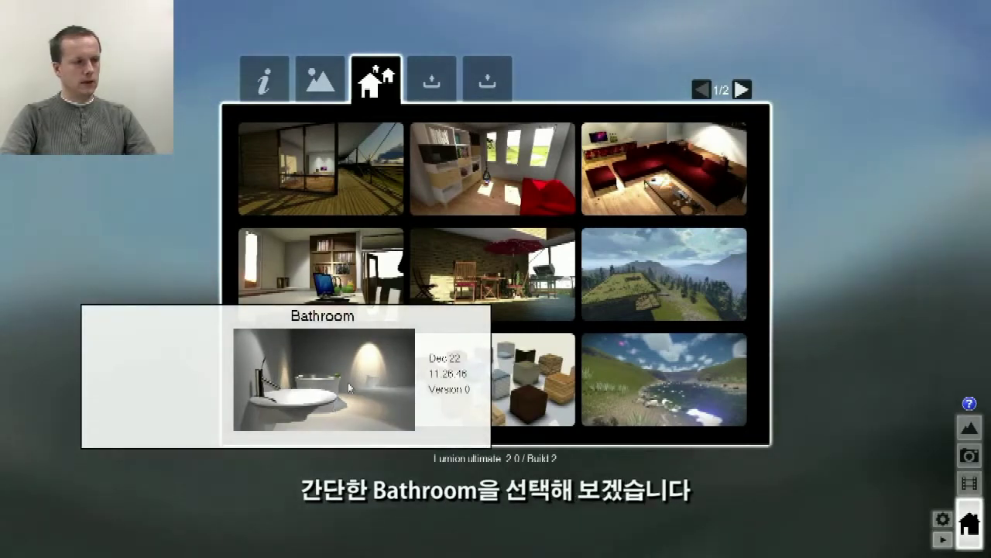
left_click(349, 387)
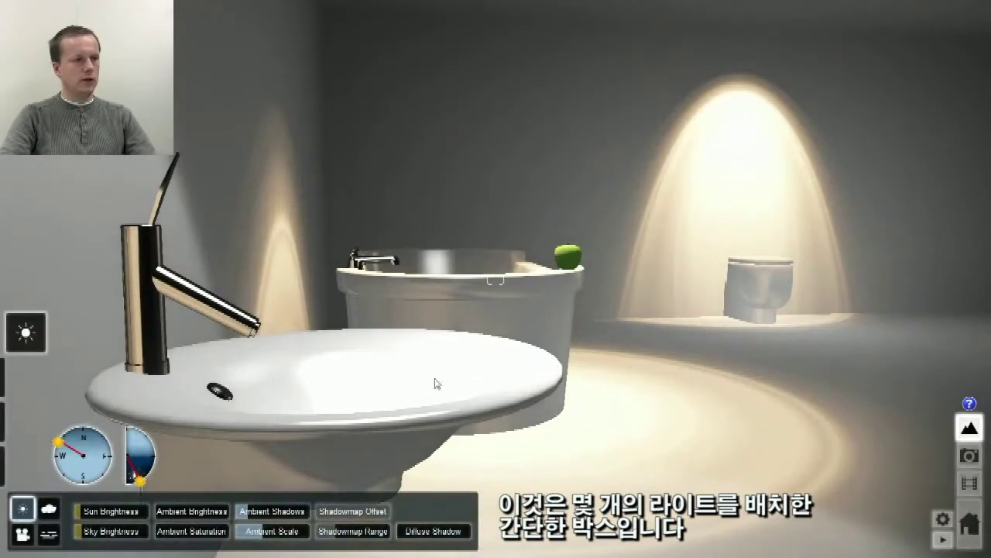
Examine the lighting around the washbasin, bathtub and toilet in the bathroom scene.
key("d")
right_click_drag(782, 372, 664, 373)
key("s")
key("d")
key("a")
right_click_drag(496, 278, 620, 279)
key("w")
right_click_drag(735, 341, 697, 364)
key("d")
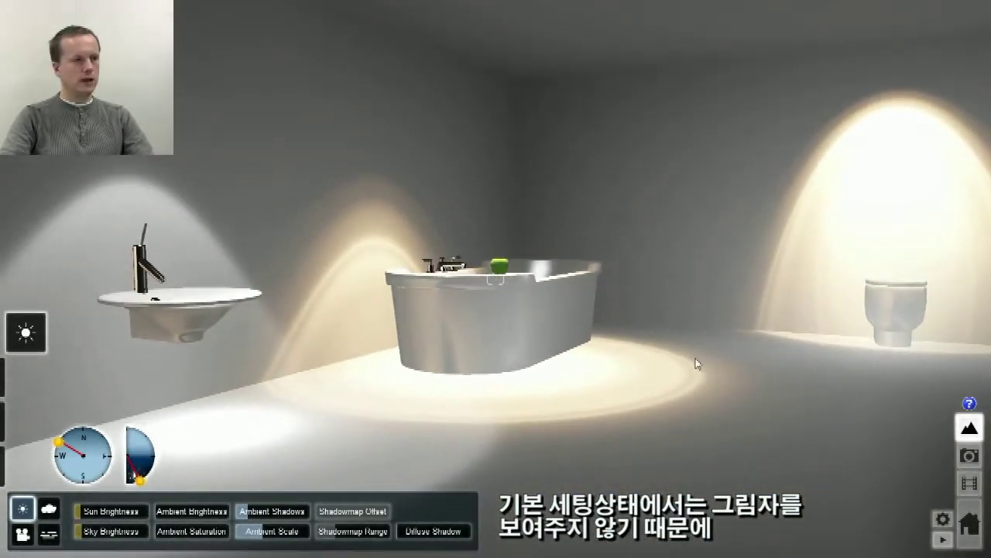
key("s")
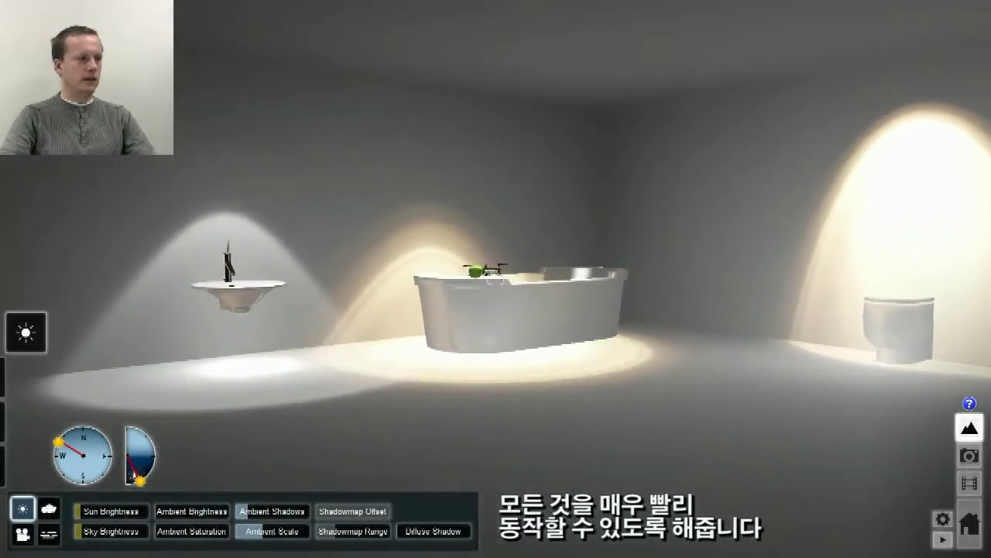
right_click_drag(493, 413, 502, 413)
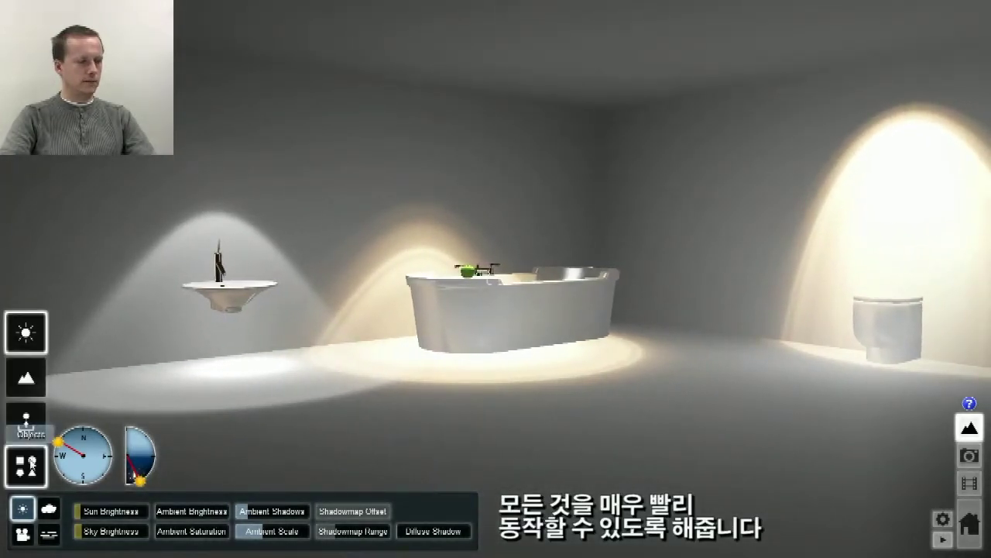
Move the spotlight above the washbasin horizontally, slightly closer to the wall, with the move tool for lights and special objects.
left_click(32, 465)
left_click(103, 534)
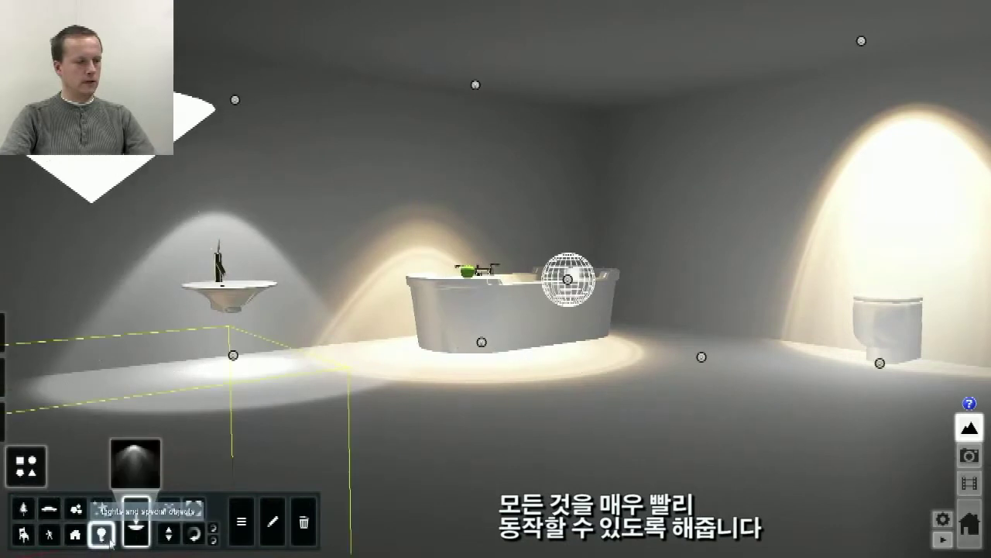
left_click(169, 508)
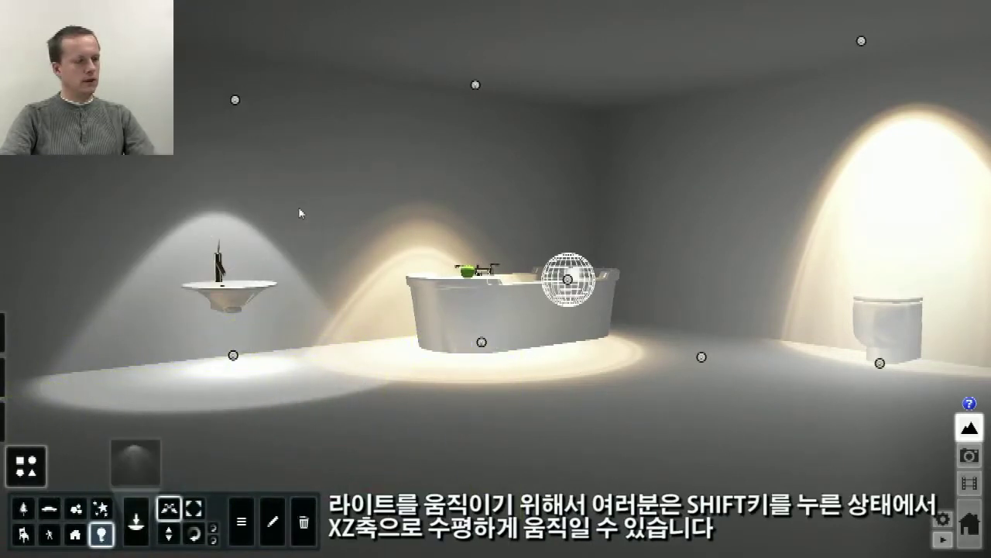
left_click(234, 101)
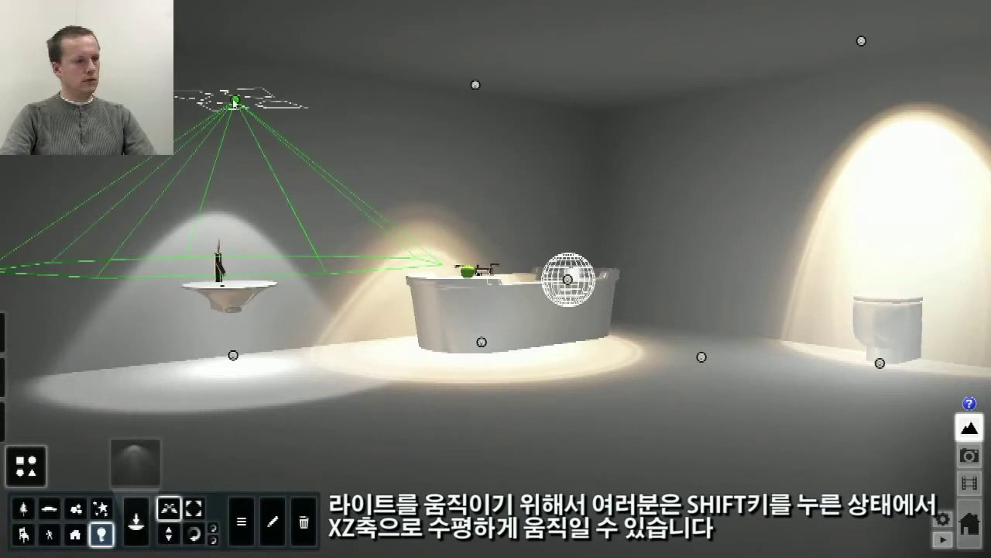
key("w")
right_click_drag(236, 103, 496, 279)
key("s")
key("w")
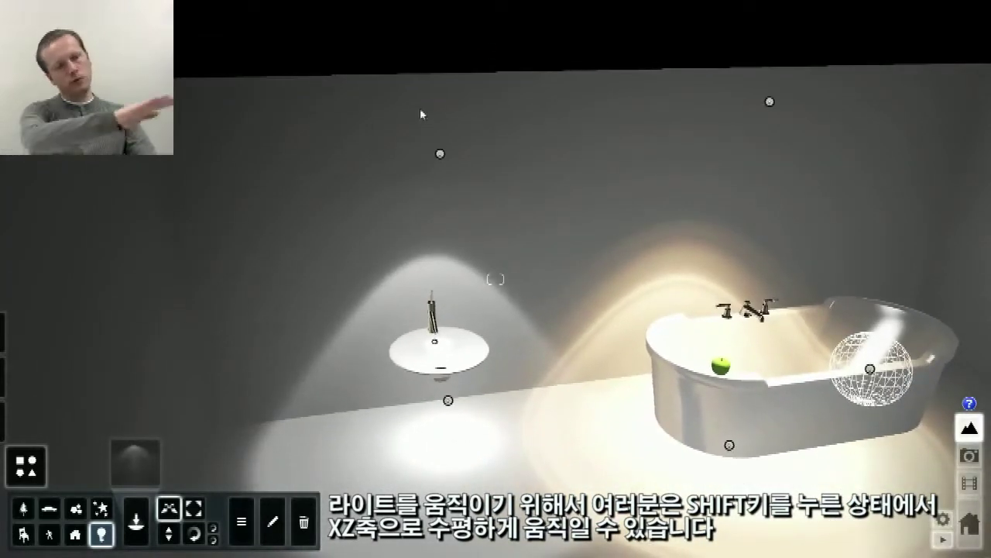
left_click(440, 155)
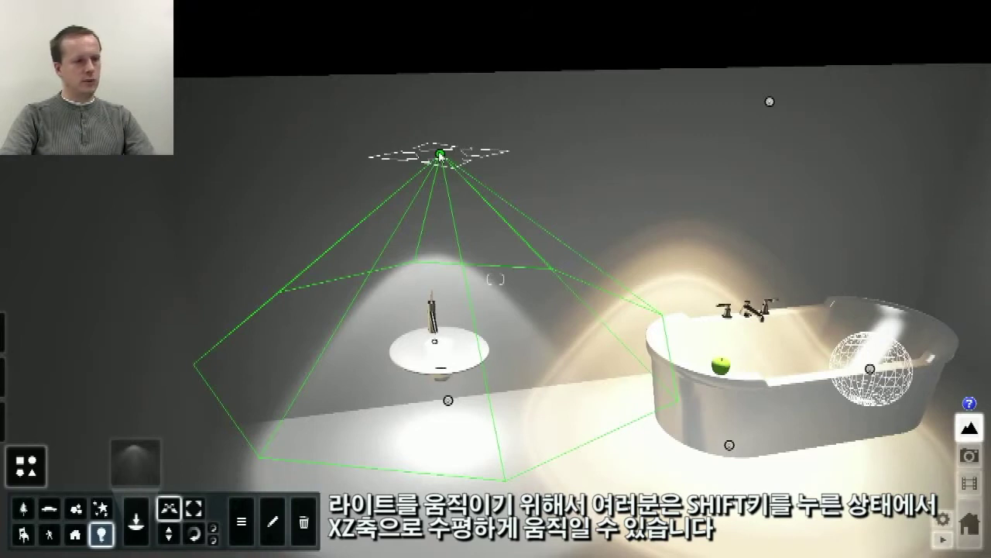
mouse_move(440, 155)
left_mouse_down("shift")
mouse_move(701, 153)
mouse_move(833, 217)
mouse_move(666, 232)
mouse_move(515, 198)
mouse_move(518, 149)
mouse_move(594, 194)
mouse_move(454, 181)
mouse_move(443, 152)
mouse_move(438, 166)
mouse_move(416, 155)
mouse_move(431, 158)
left_mouse_up("shift")
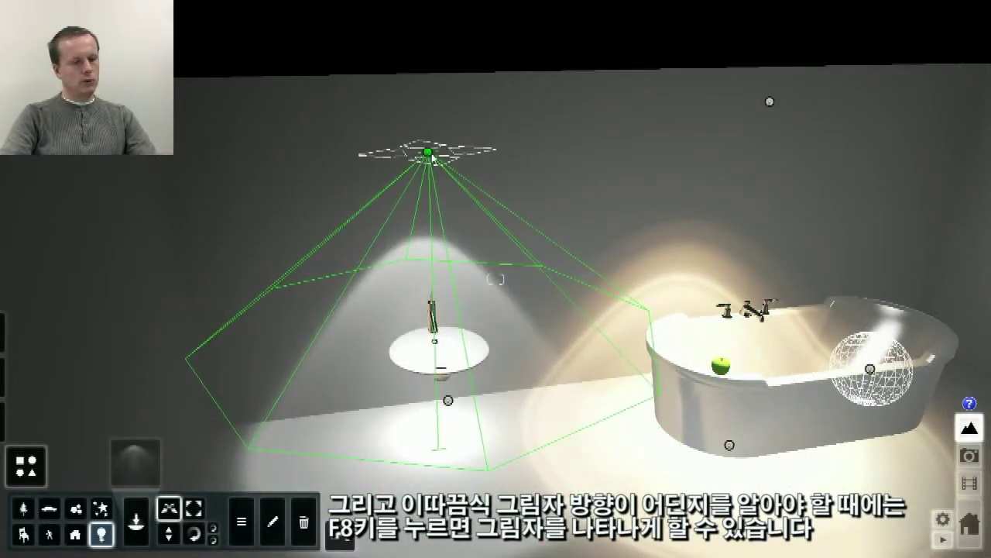
left_click(523, 135)
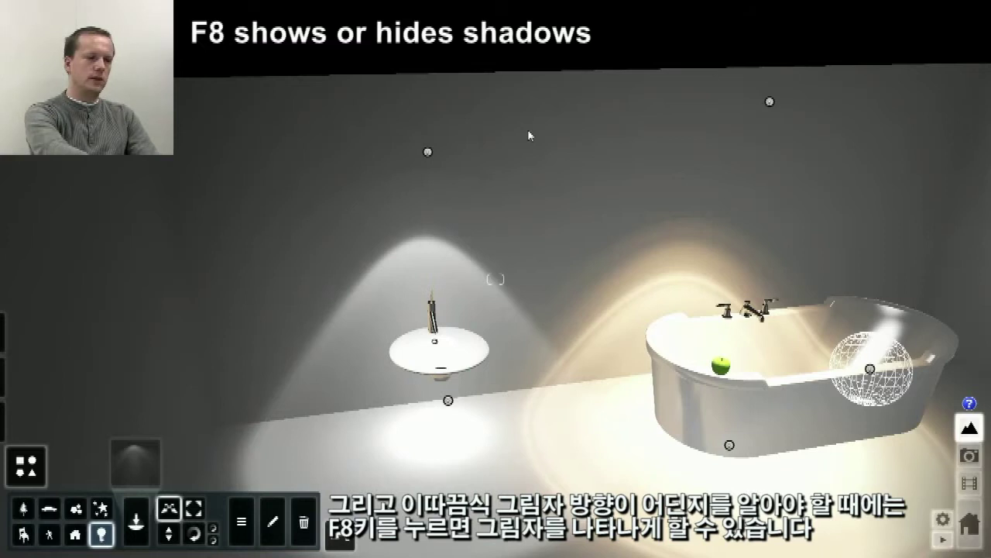
Show shadows while moving the washbasin spotlight away from the wall towards the bathtub, and hide the shadows again.
key("F8")
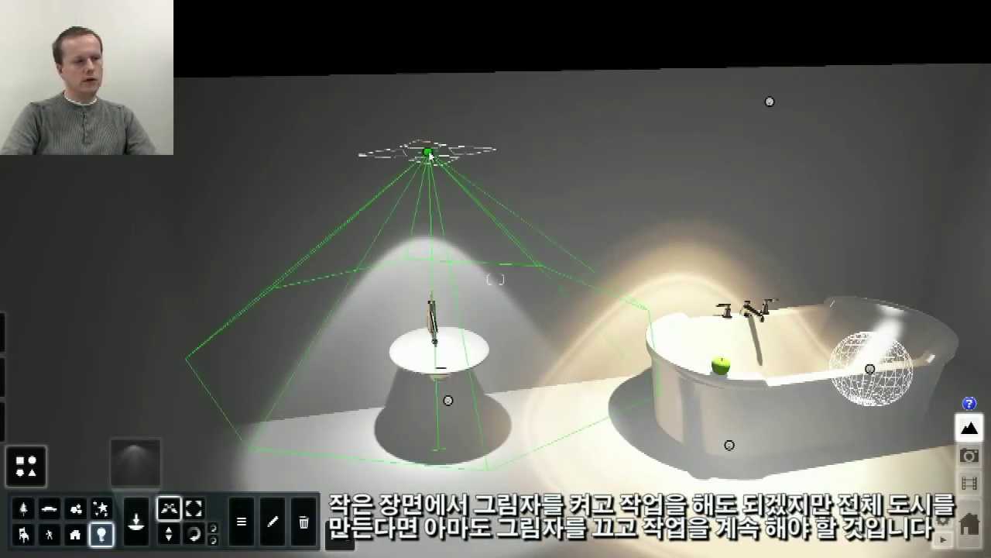
left_click_drag(430, 156, 468, 169)
key("F6")
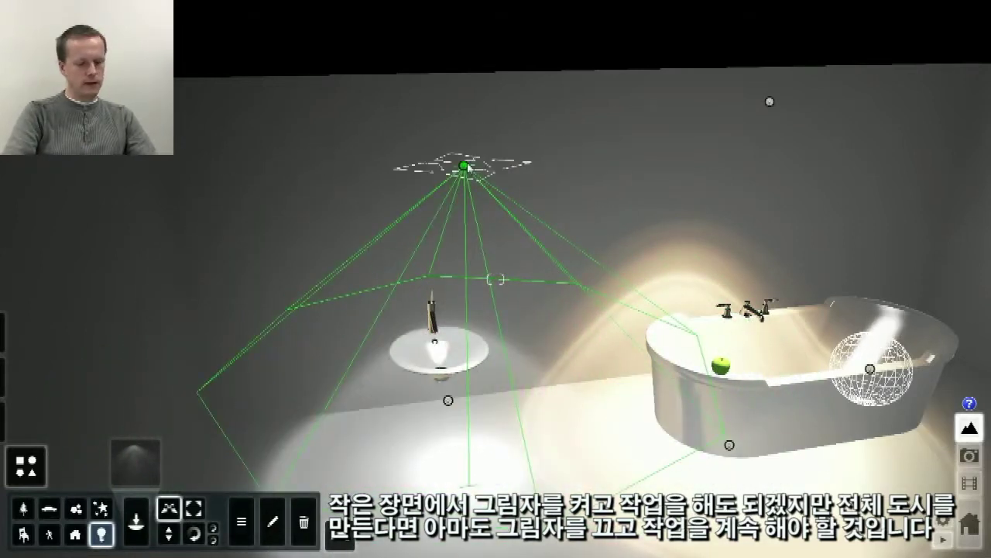
Edit the properties of the spotlight above the toilet, changing its colour to blue and widening its beam angle.
key("s")
right_click_drag(541, 227, 678, 397)
key("w")
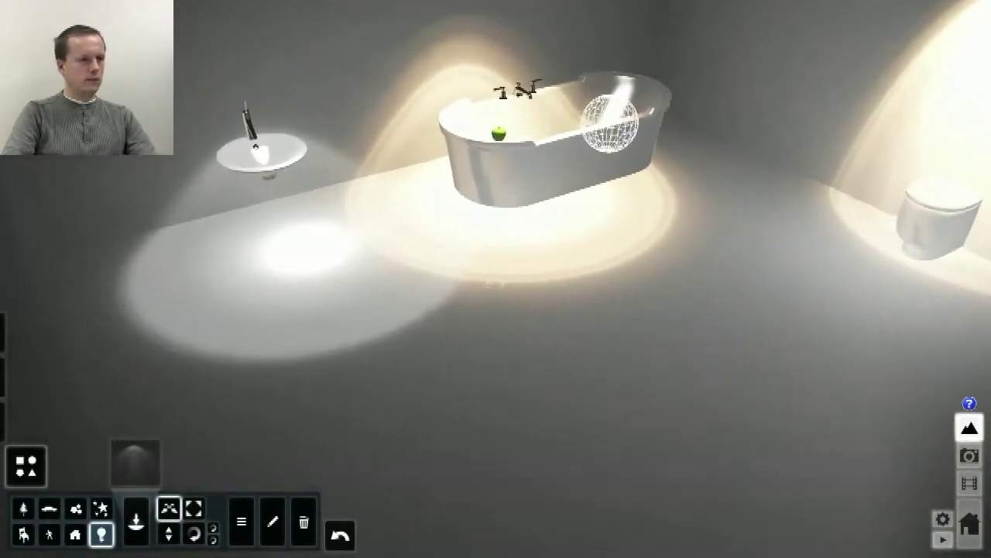
right_click_drag(418, 434, 490, 338)
key("s")
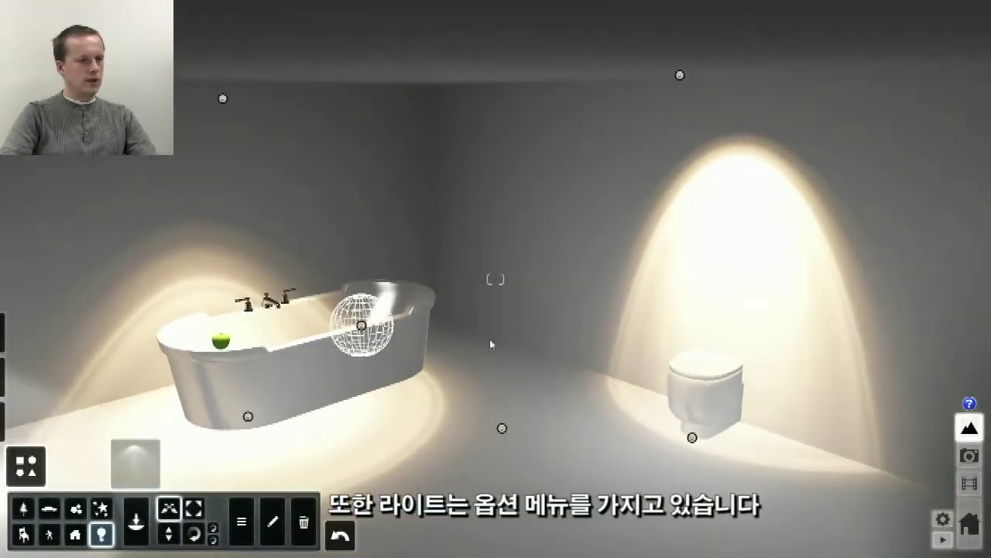
left_click(274, 507)
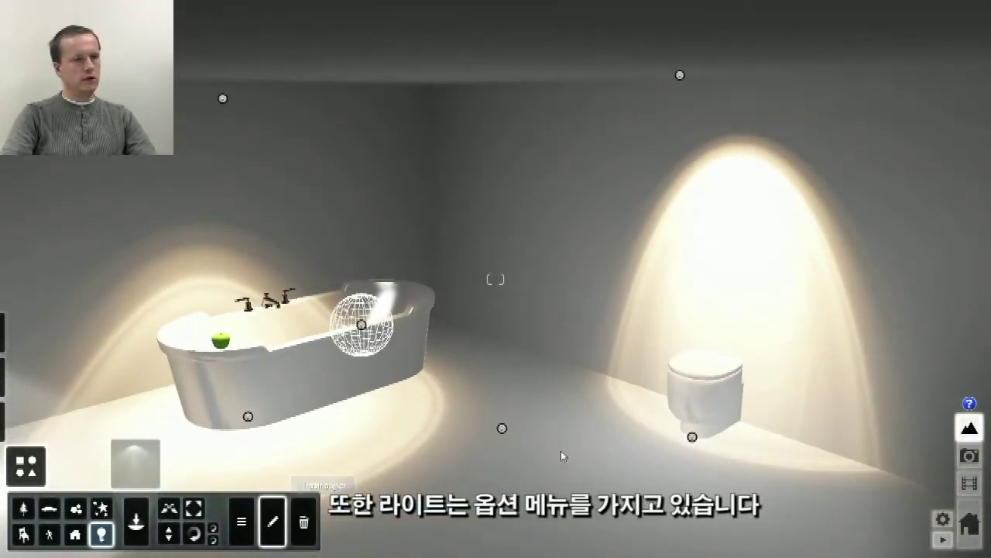
left_click(680, 75)
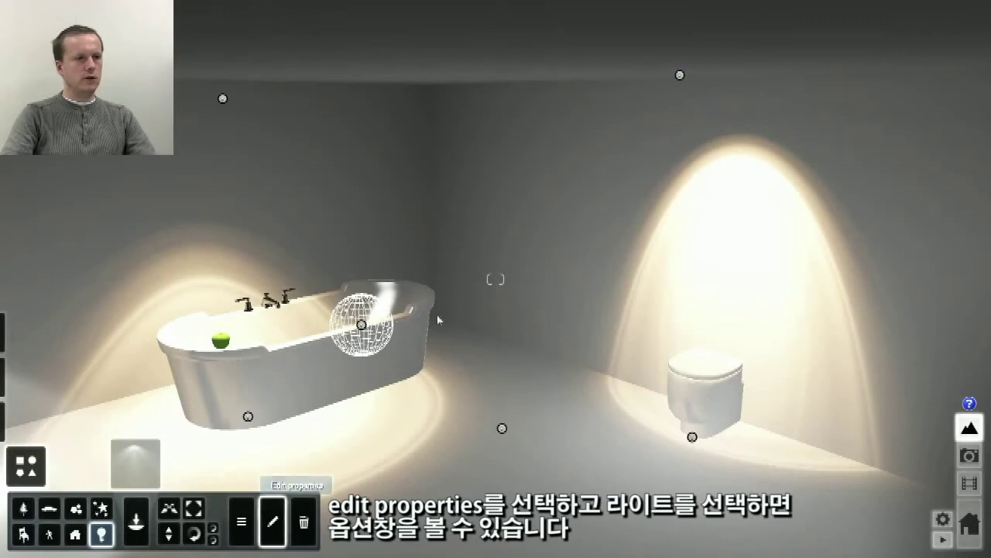
left_click(680, 76)
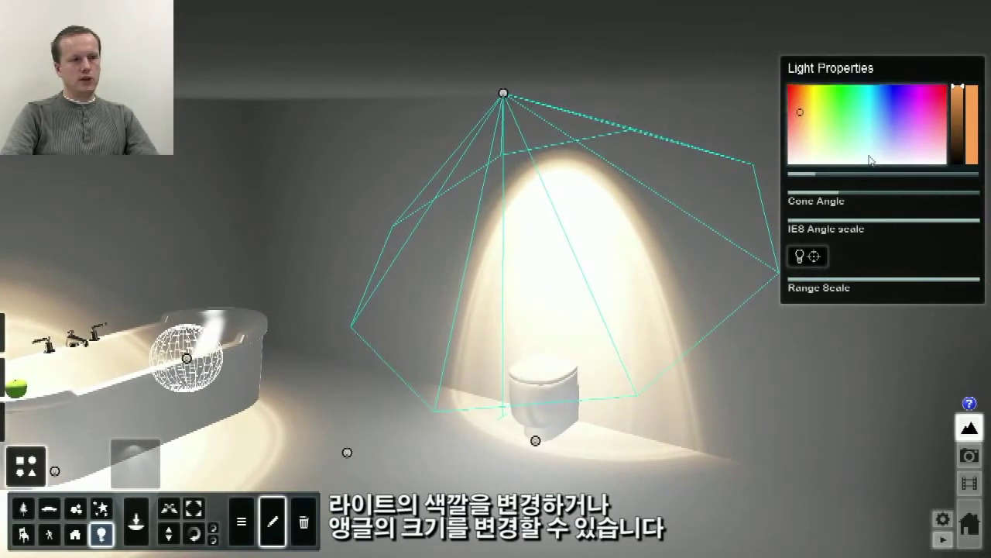
mouse_move(853, 115)
left_mouse_down()
mouse_move(900, 92)
mouse_move(891, 110)
left_mouse_up()
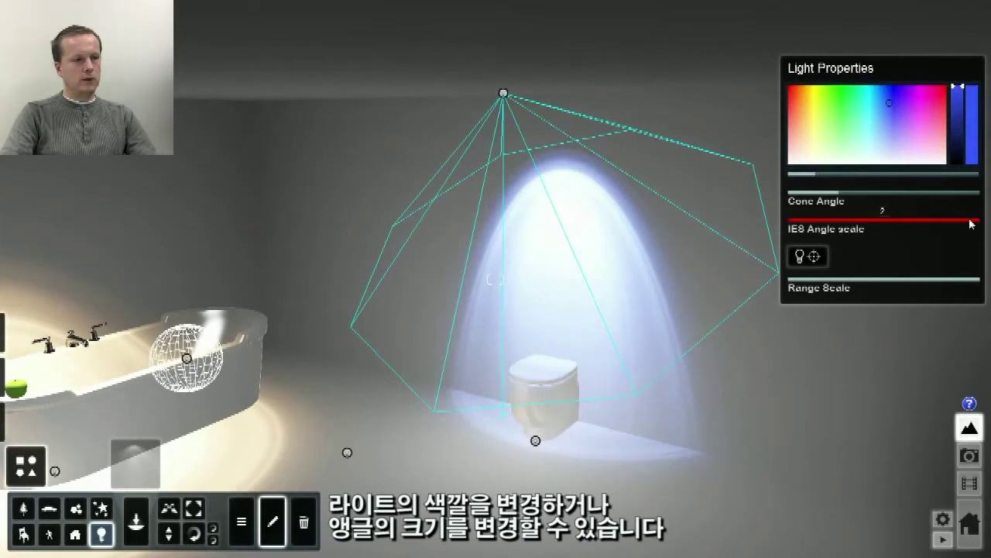
mouse_move(973, 223)
left_mouse_down()
mouse_move(831, 228)
mouse_move(990, 229)
left_mouse_up()
Lower the blue light above the toilet to about the middle of the wall and increase its brightness.
left_click(169, 533)
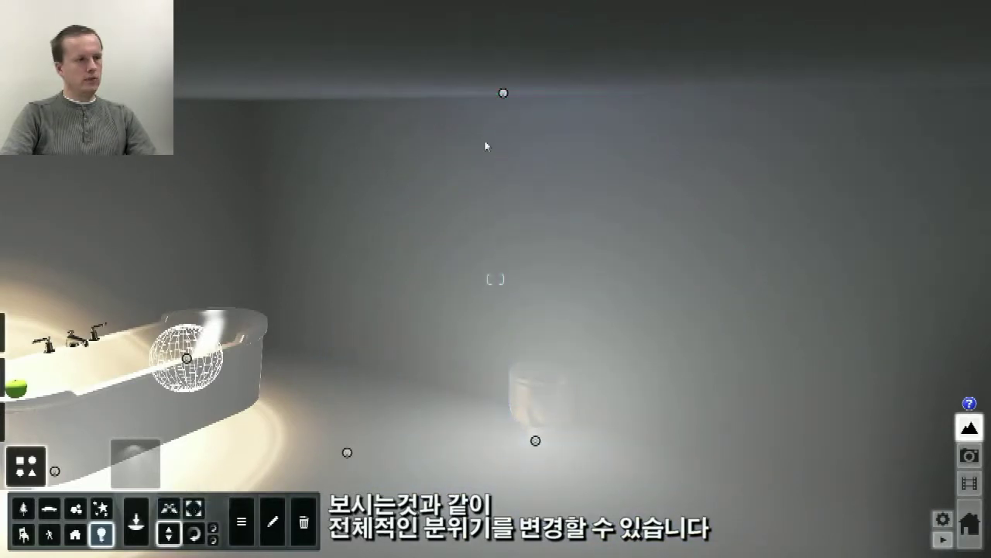
left_click_drag(503, 94, 502, 222)
left_click(272, 521)
left_click(502, 222)
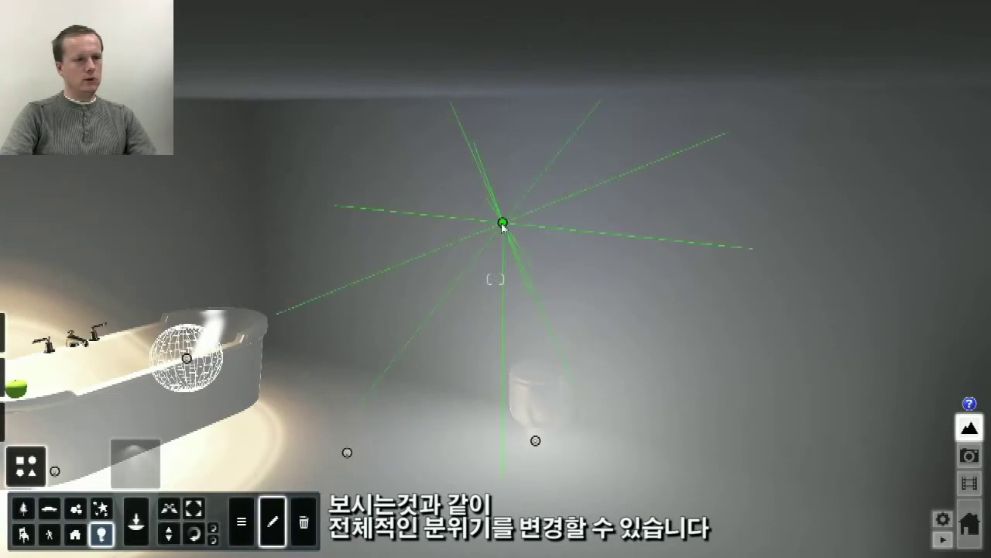
left_click_drag(814, 174, 859, 182)
Create a new scene from the night sky template and view the moon and stars above the horizon.
left_click(969, 523)
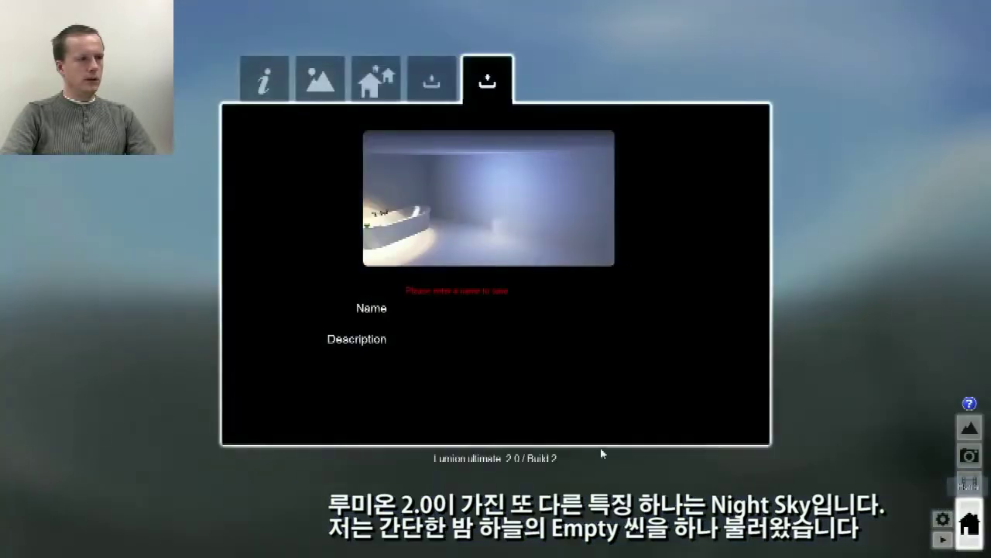
left_click(309, 81)
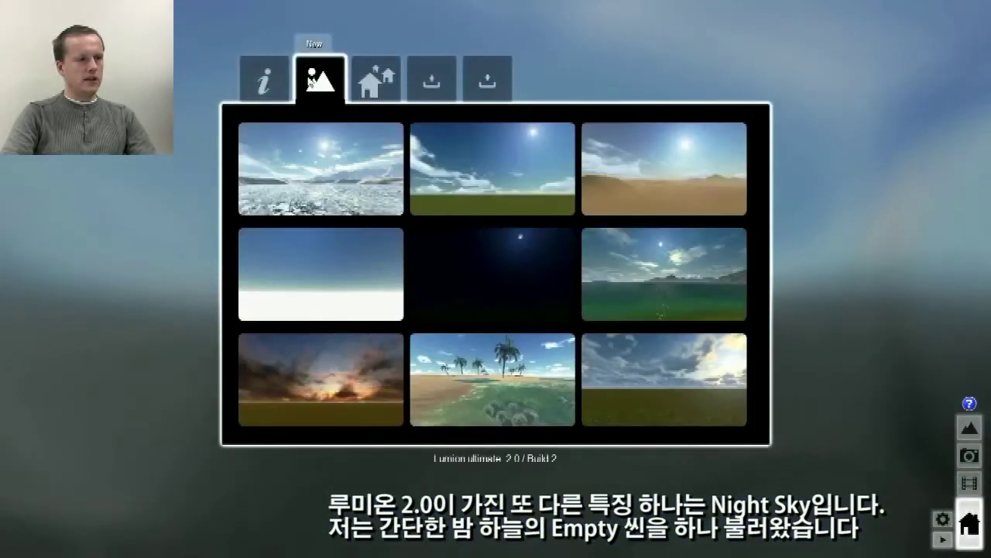
left_click(465, 288)
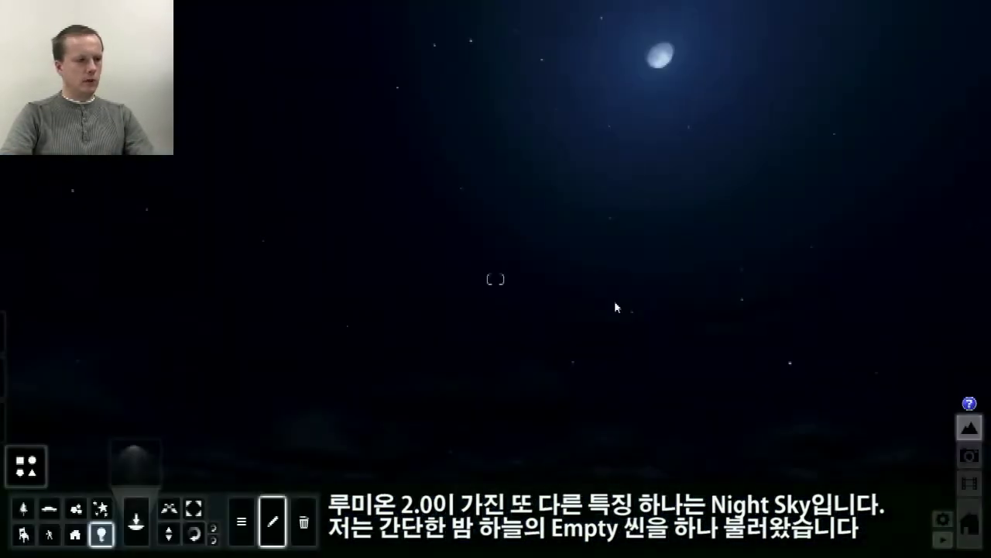
right_click_drag(525, 262, 628, 327)
mouse_move(496, 279)
right_mouse_down()
mouse_move(525, 251)
mouse_move(573, 249)
right_mouse_up()
right_click_drag(533, 402, 501, 401)
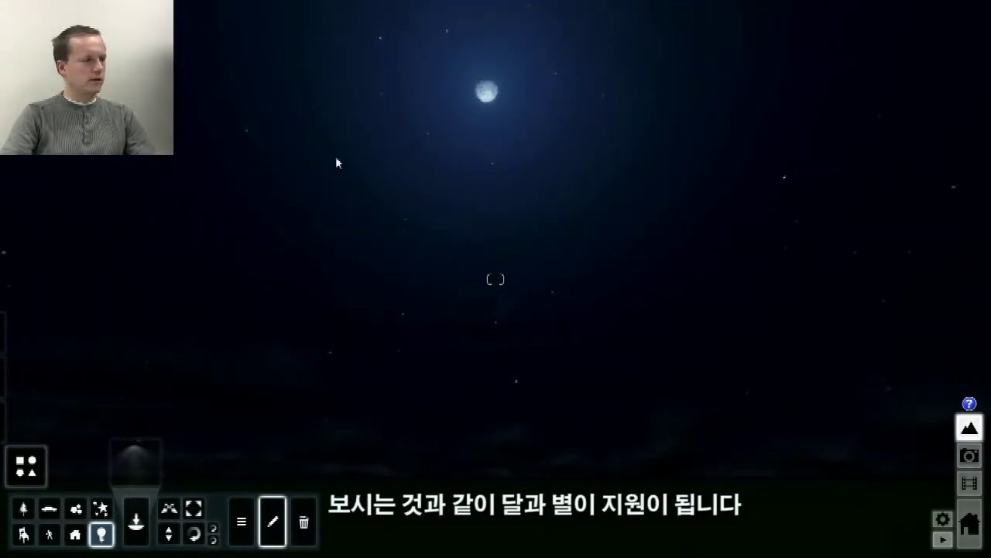
right_click_drag(539, 259, 530, 271)
Raise the sun height above the horizon in the weather settings to turn the night scene into daylight.
mouse_move(16, 356)
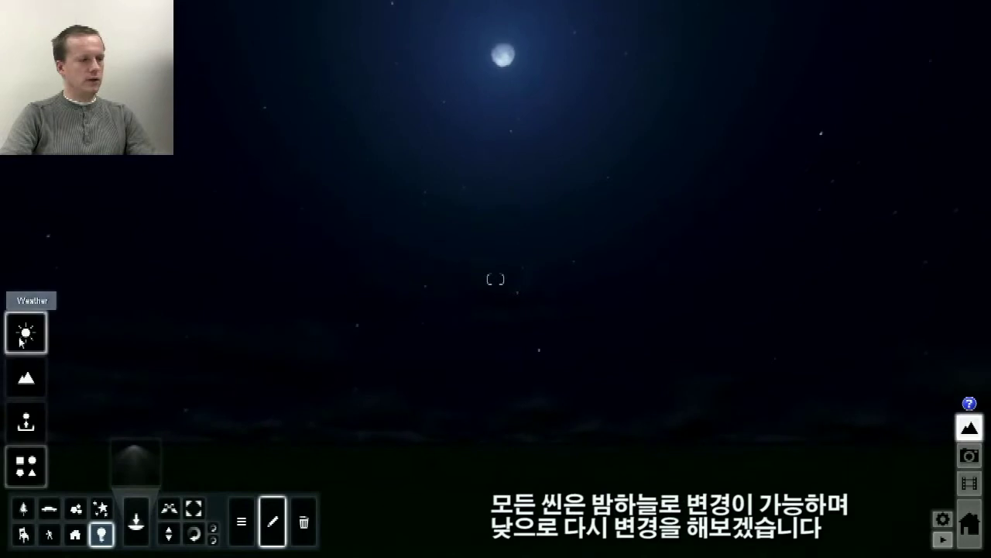
left_click(23, 339)
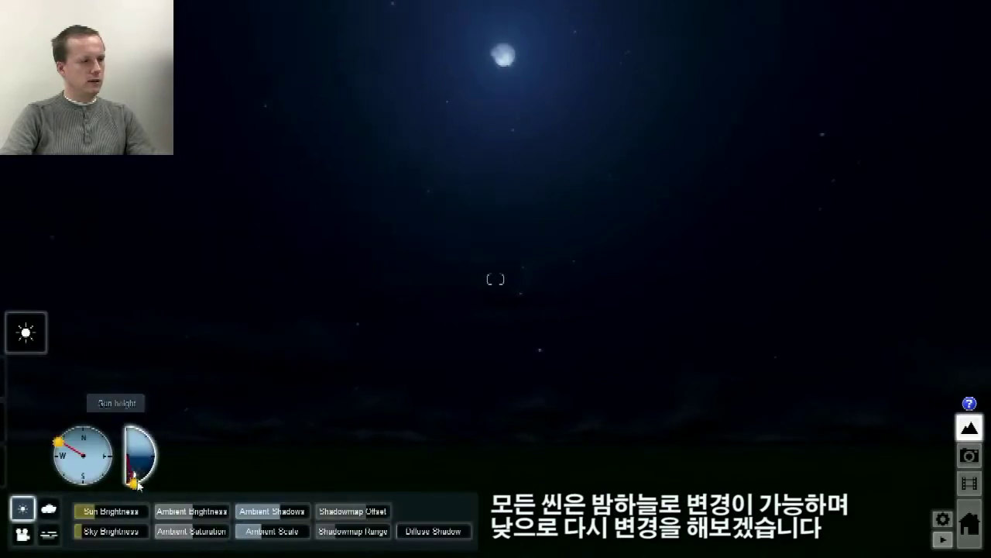
left_click_drag(138, 484, 152, 446)
mouse_move(402, 310)
right_mouse_down()
mouse_move(480, 263)
mouse_move(450, 267)
mouse_move(445, 371)
mouse_move(417, 385)
right_mouse_up()
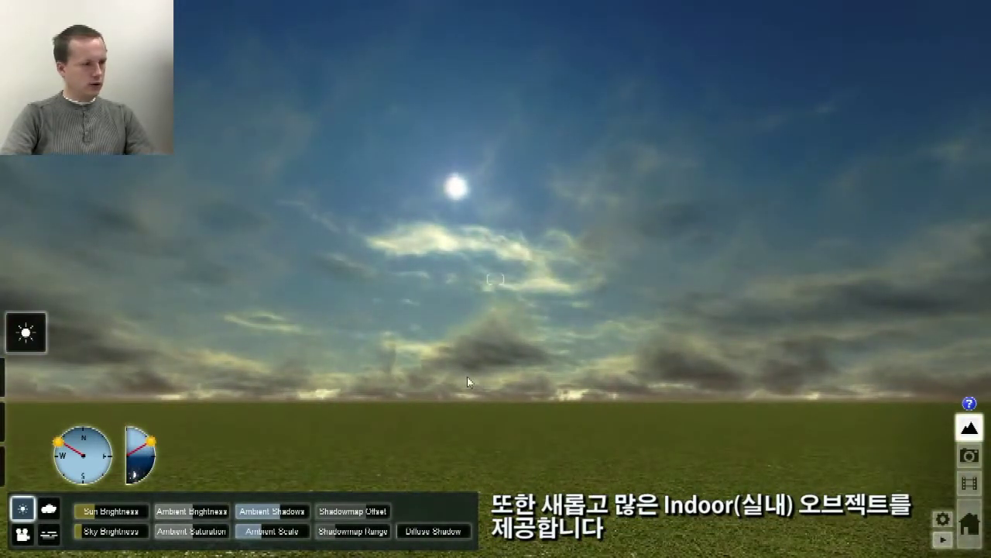
Place the grand piano from the Indoor Library on the grass.
right_click_drag(692, 312, 656, 417)
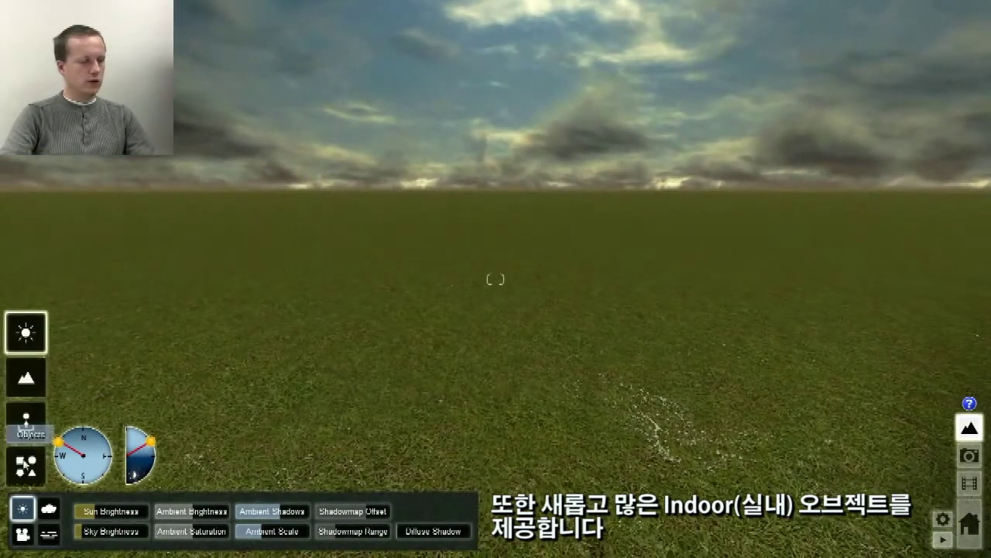
left_click(26, 463)
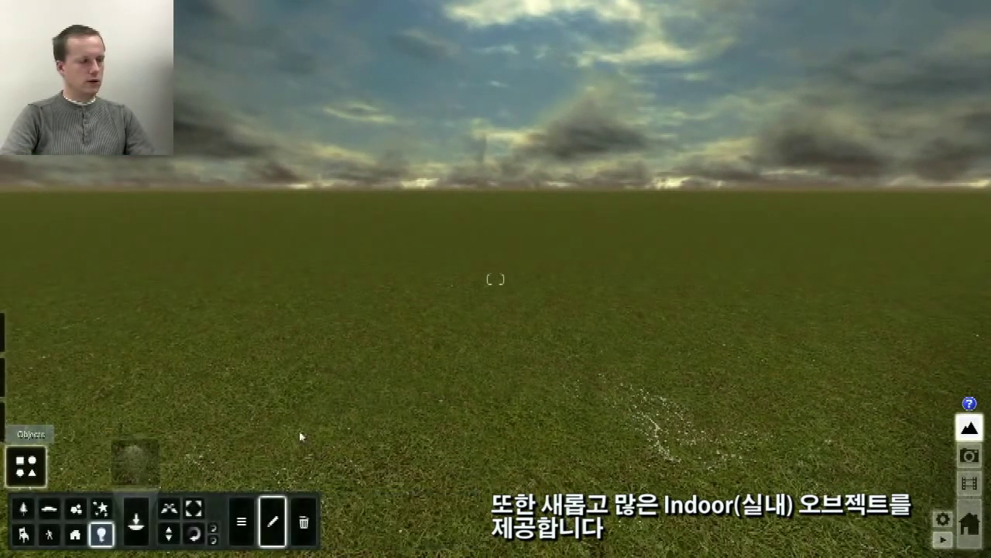
left_click(23, 534)
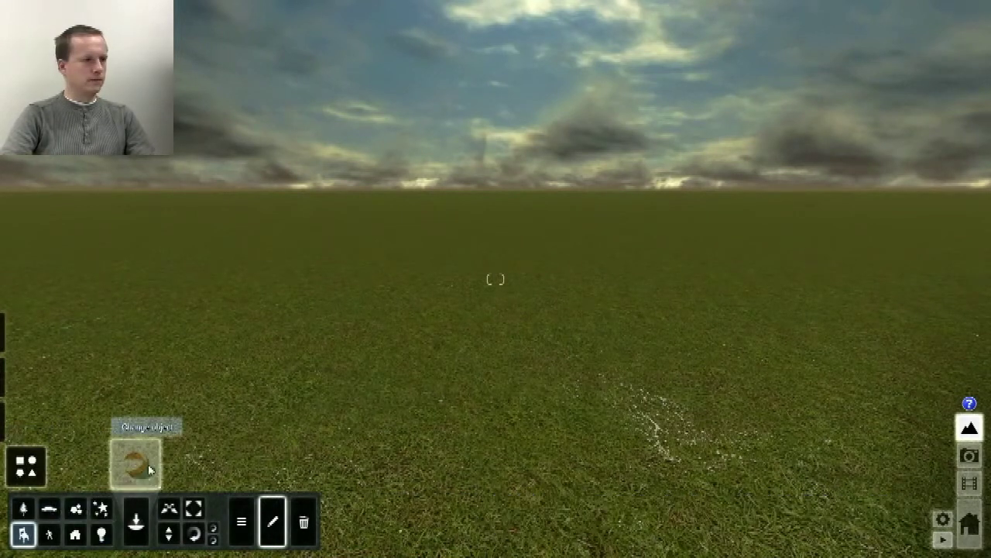
left_click(149, 470)
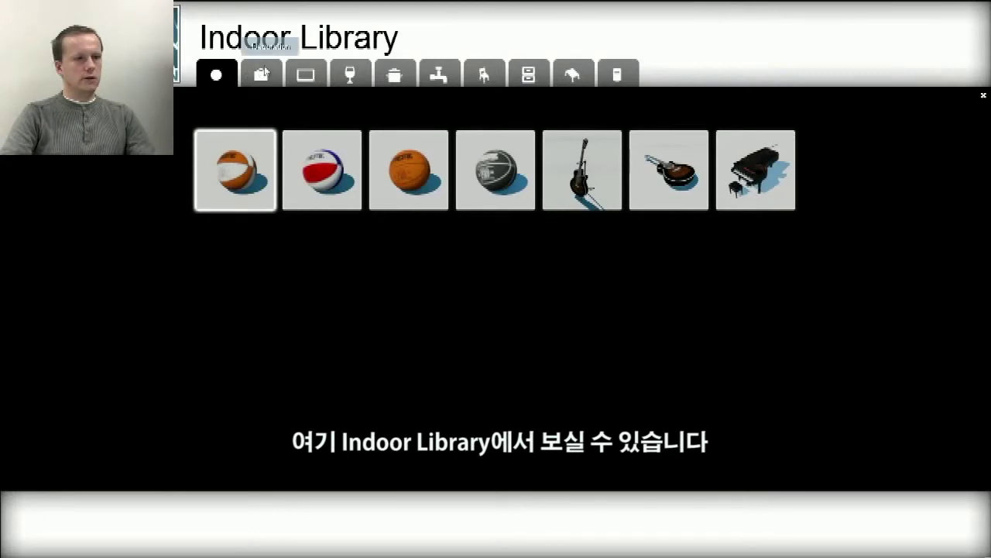
left_click(751, 166)
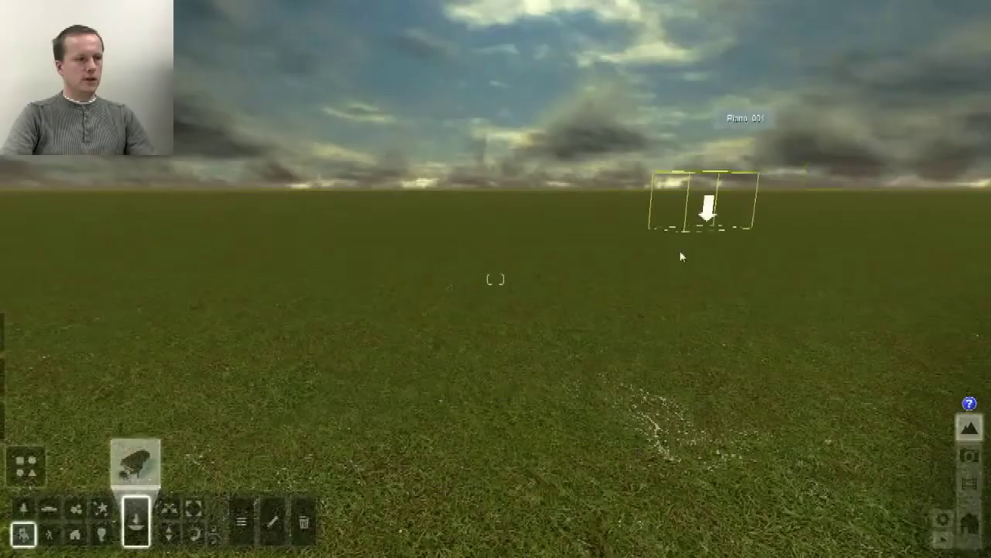
left_click(556, 332)
Turn the sun direction towards the south in the weather settings so the piano is lit from its keyboard side.
right_click_drag(602, 371, 270, 406)
key("a")
left_click(26, 331)
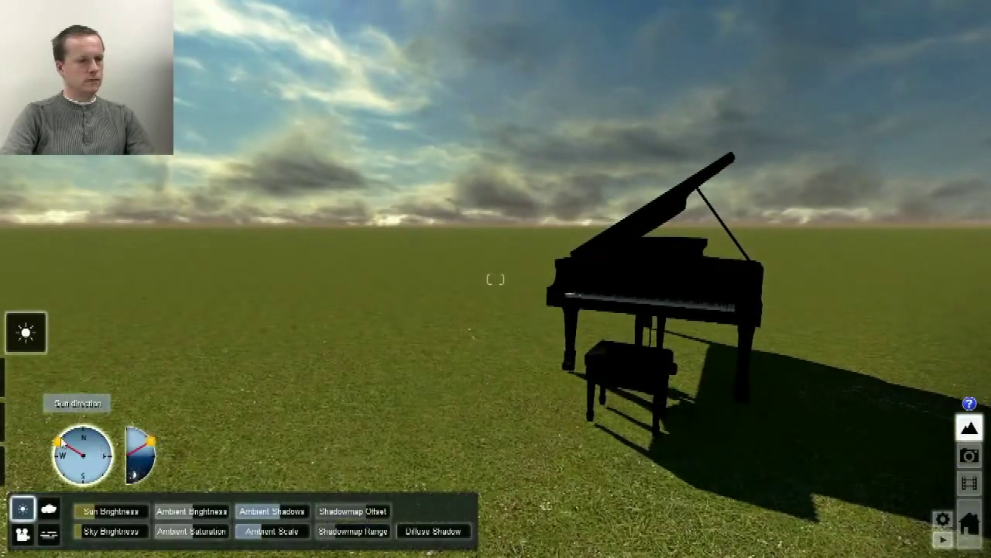
left_click_drag(60, 455, 83, 471)
right_click_drag(87, 469, 256, 403)
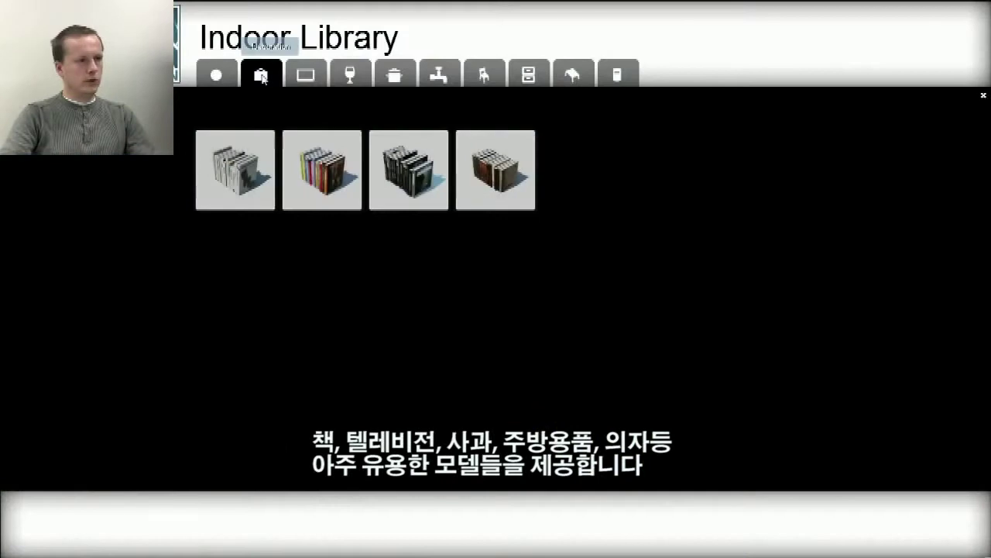
Browse the Indoor Library categories from electronics, food and kitchen to plumbing, and look through all pages of chairs and sofas.
left_click(306, 75)
left_click(350, 76)
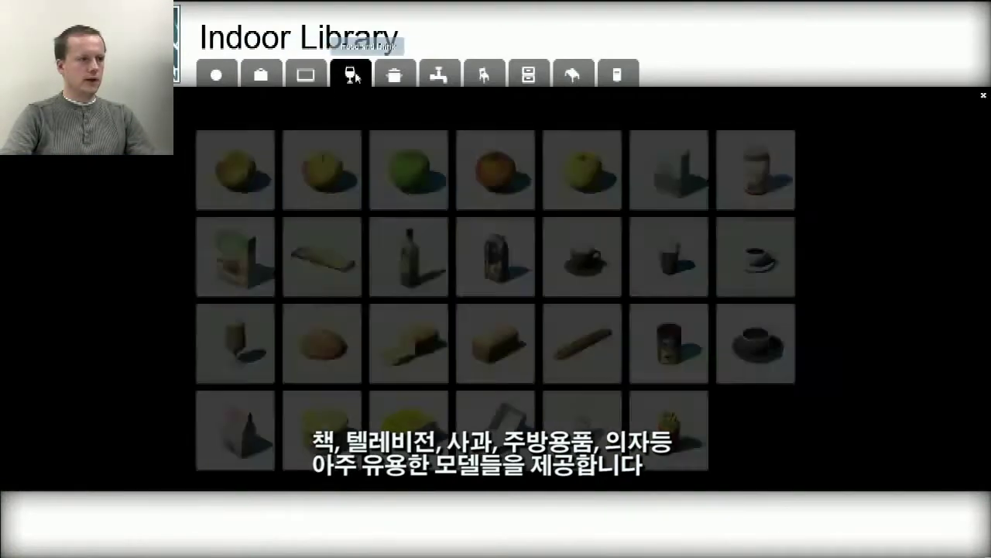
left_click(396, 75)
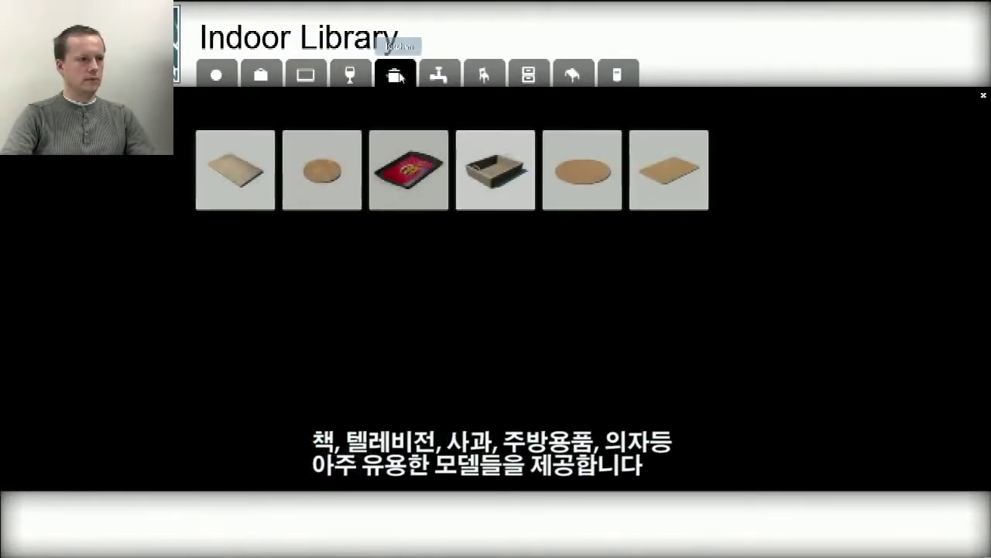
left_click(441, 75)
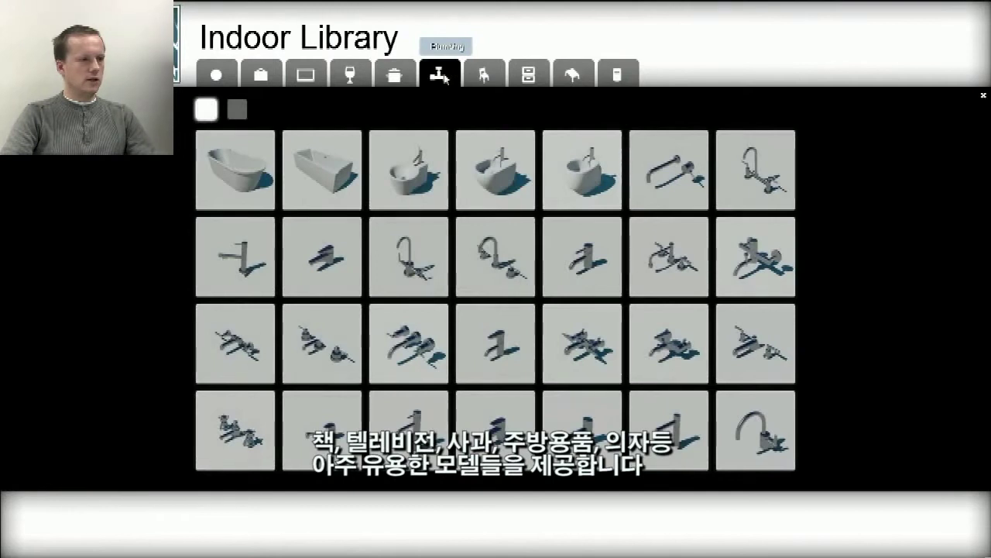
left_click(485, 75)
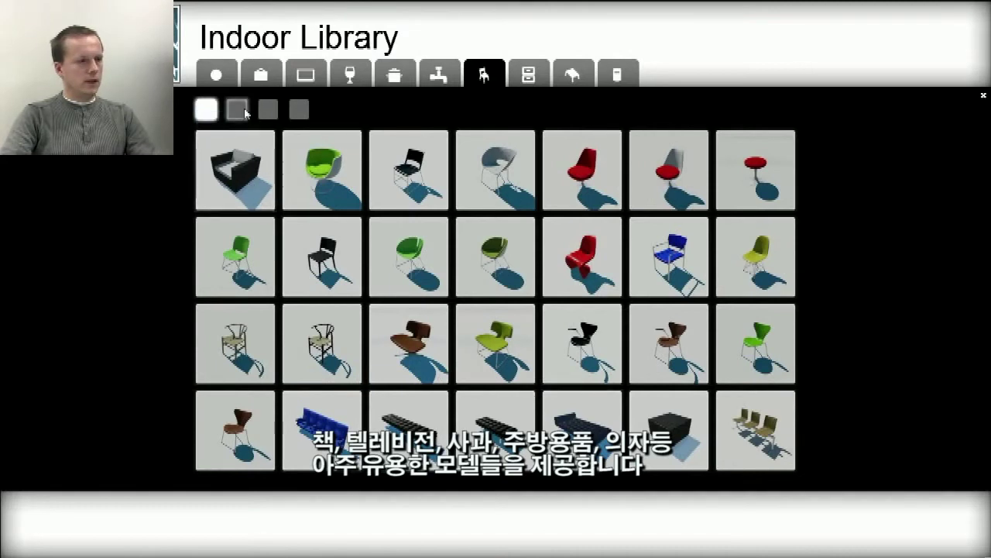
left_click(237, 110)
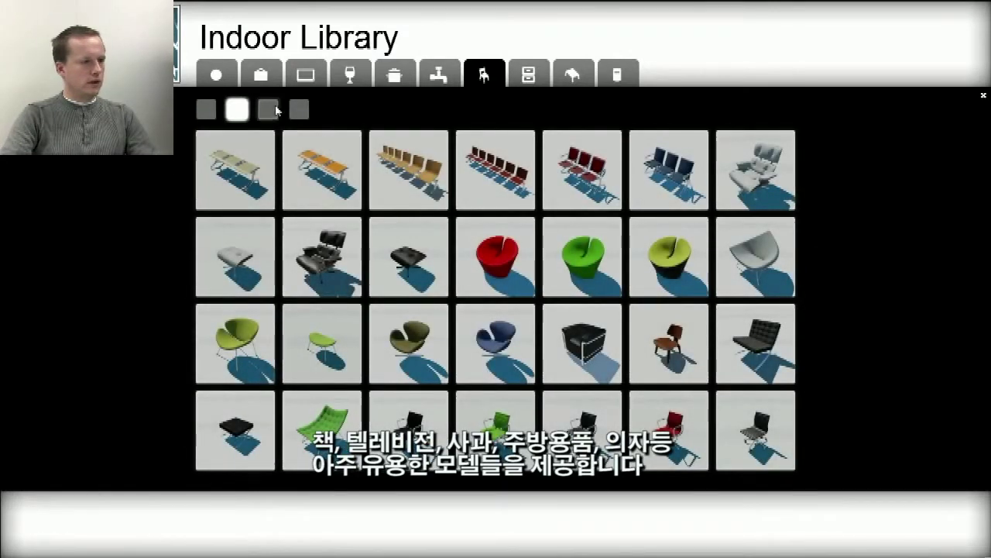
left_click(275, 110)
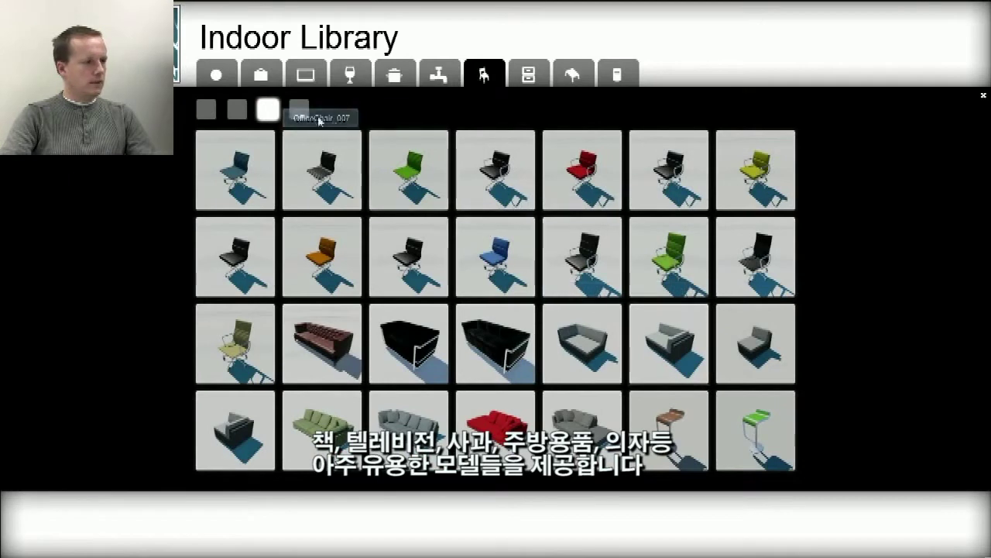
left_click(300, 113)
left_click(268, 111)
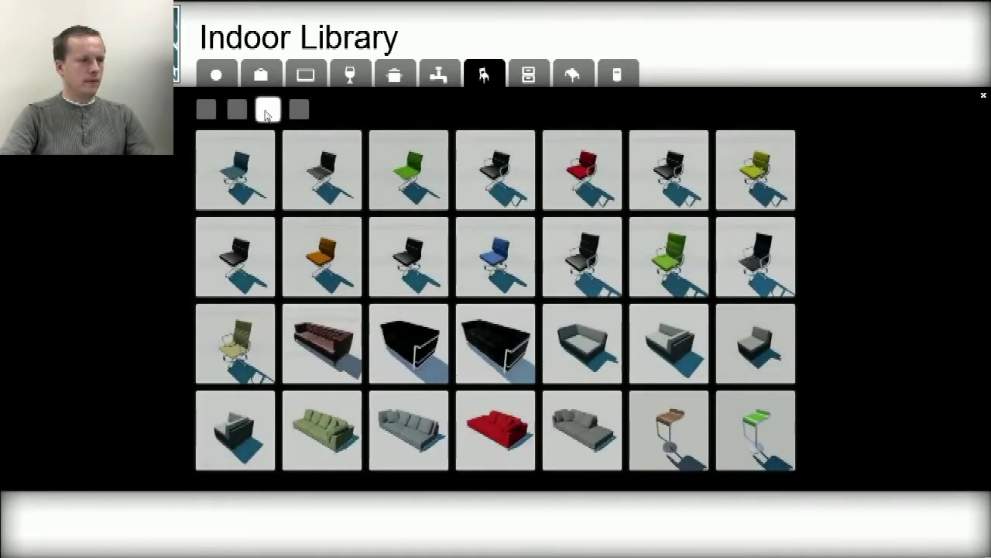
Place the white leather lounge chair from the seating models on the grass beside the piano.
left_click(421, 144)
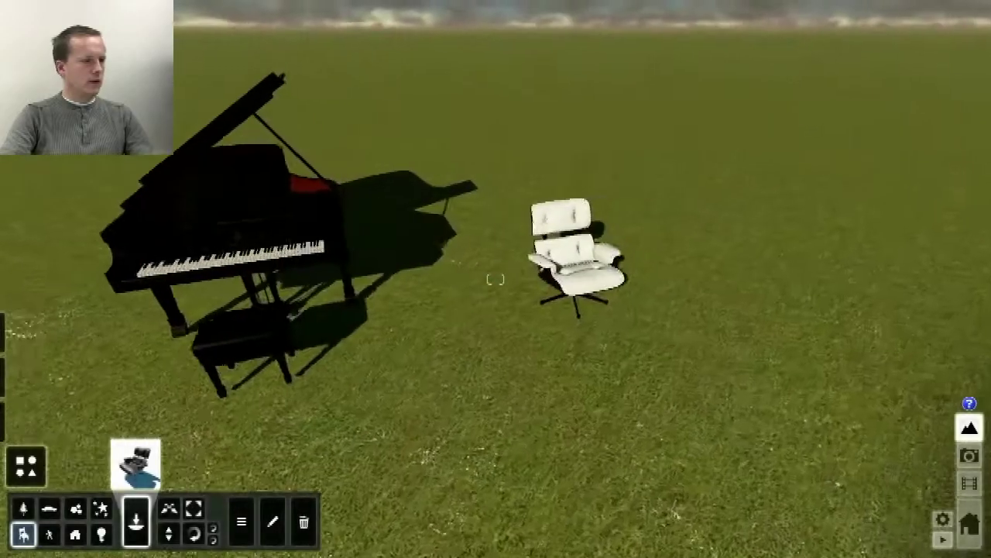
key("w")
key("d")
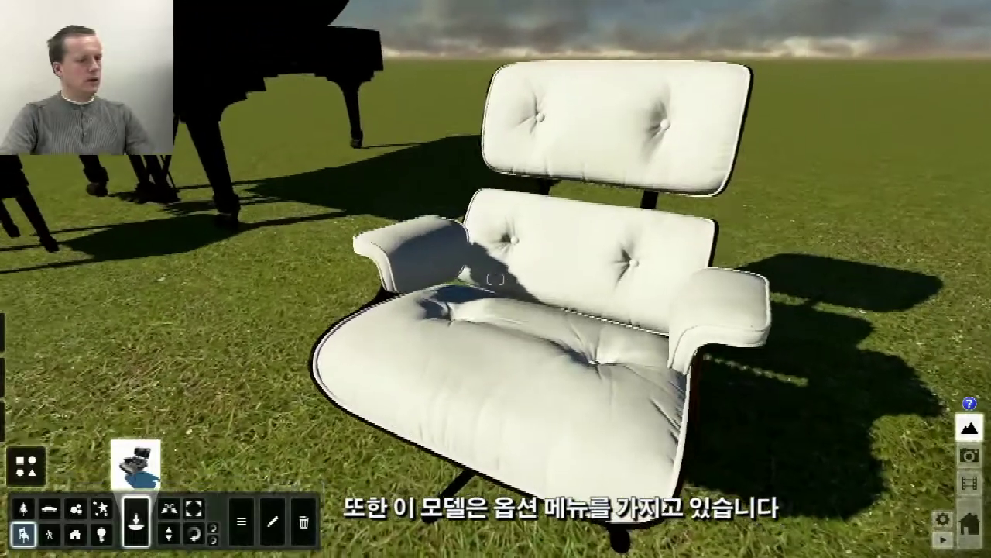
Edit the properties of the lounge chair and change its object colour to yellow.
left_click(496, 279)
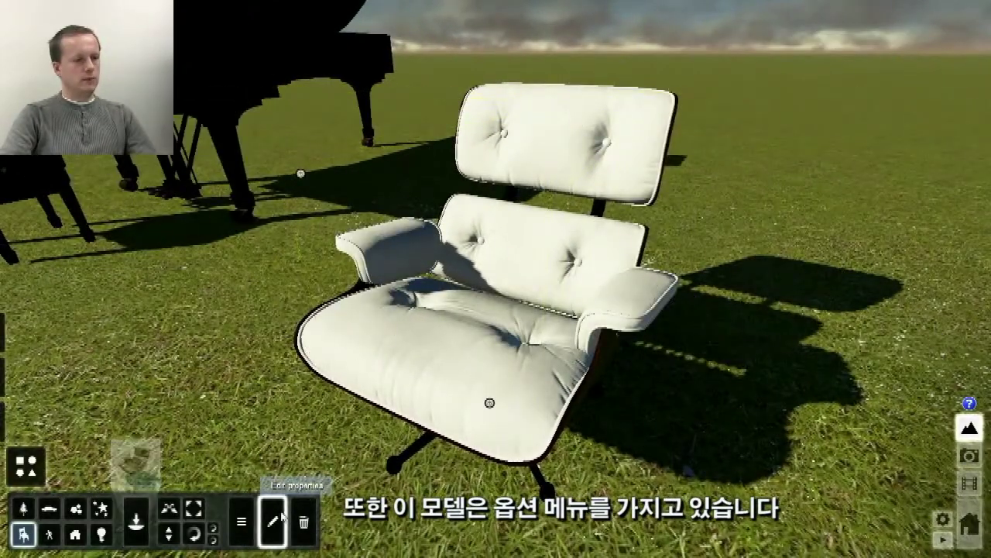
left_click(488, 410)
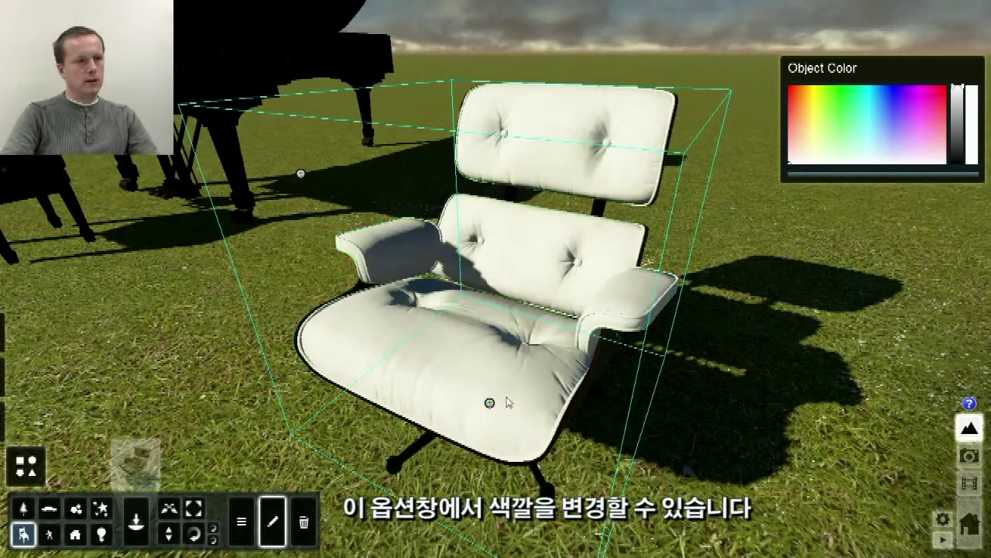
left_click_drag(835, 129, 870, 134)
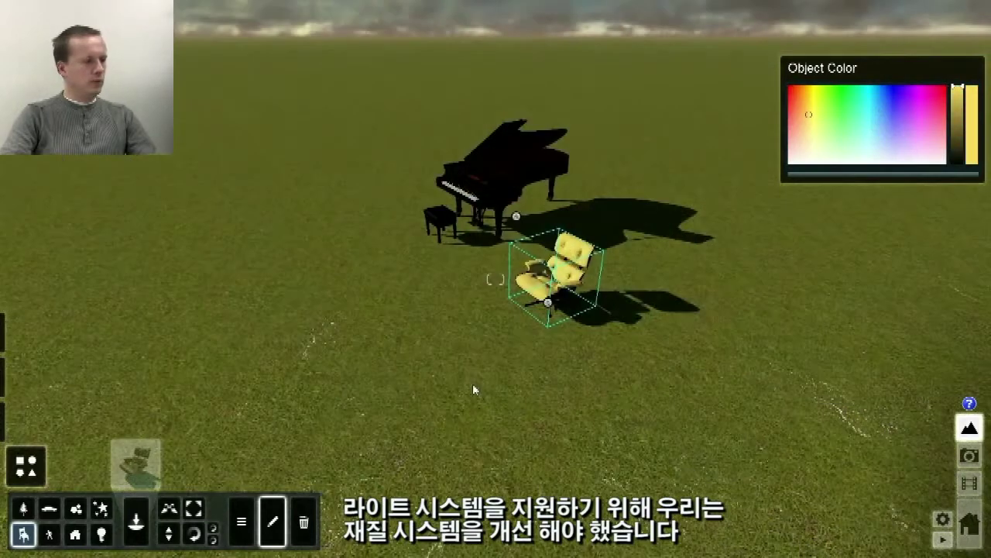
Switch to the imported models and open the material of the living room's wooden floor for editing.
right_click_drag(472, 383, 472, 352)
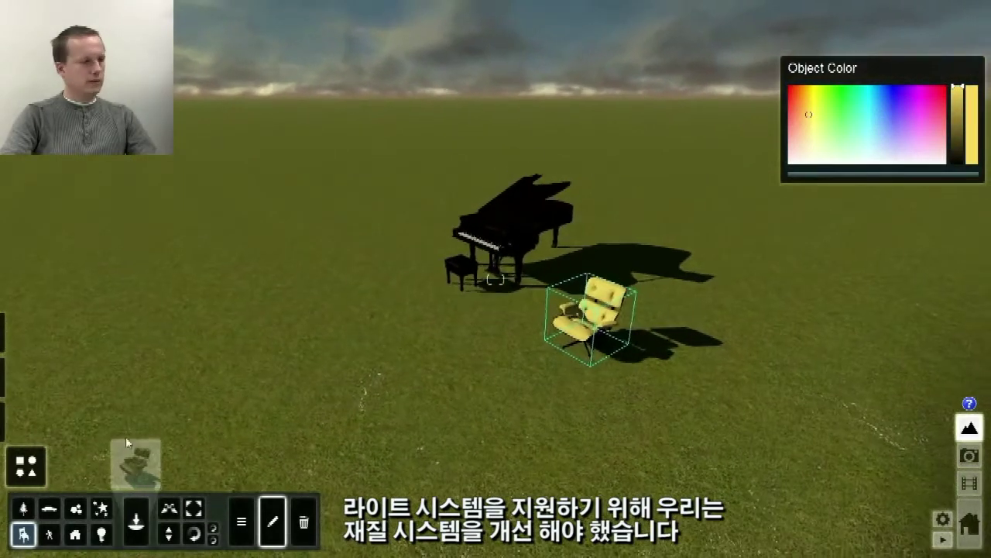
mouse_move(12, 422)
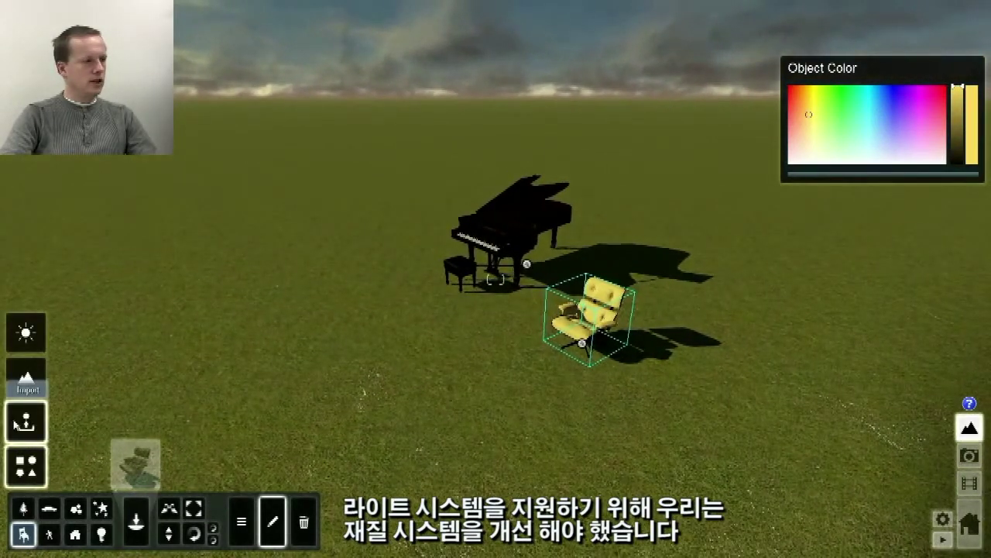
left_click(24, 423)
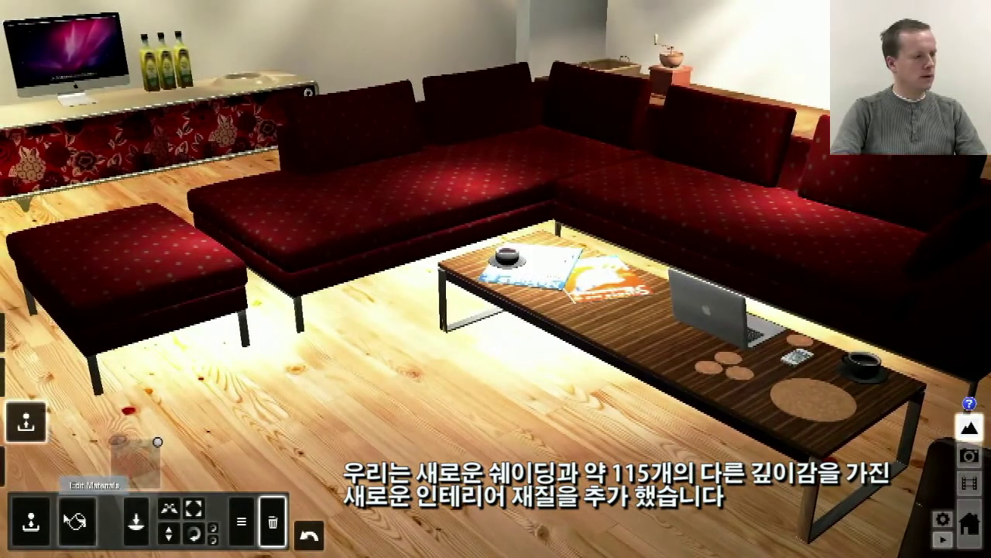
left_click(76, 520)
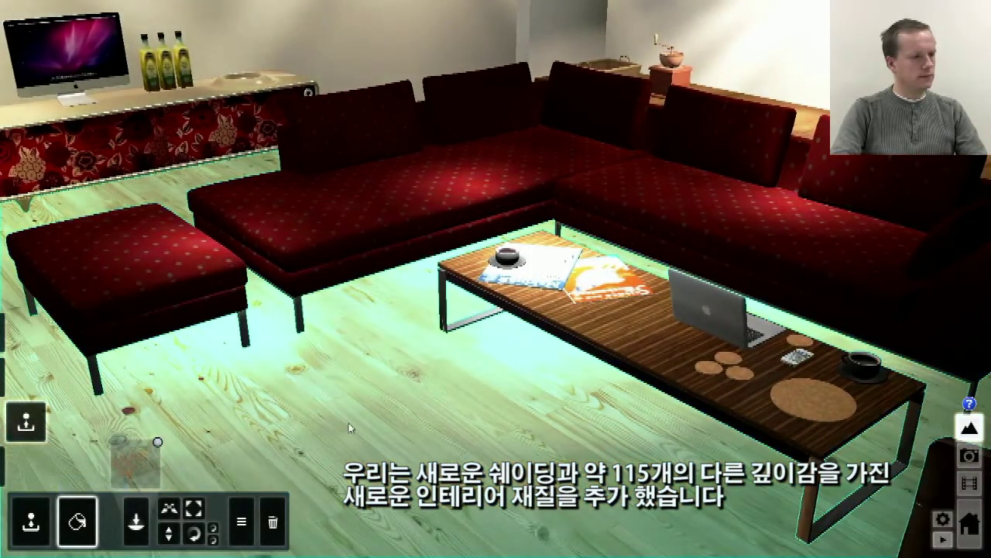
left_click(349, 428)
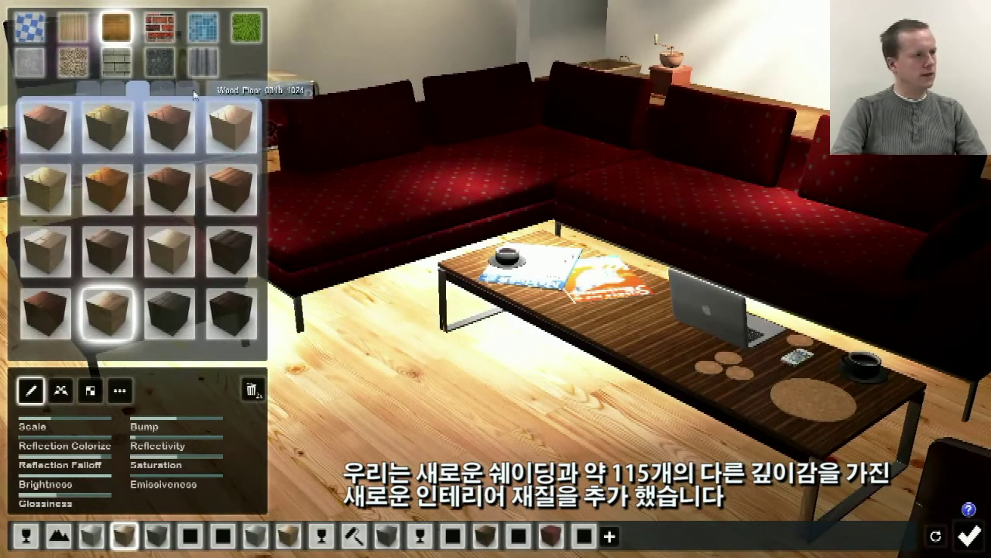
Replace the living room floor's material with the beech Wood Floor parquet and slightly increase its scale.
left_click(161, 91)
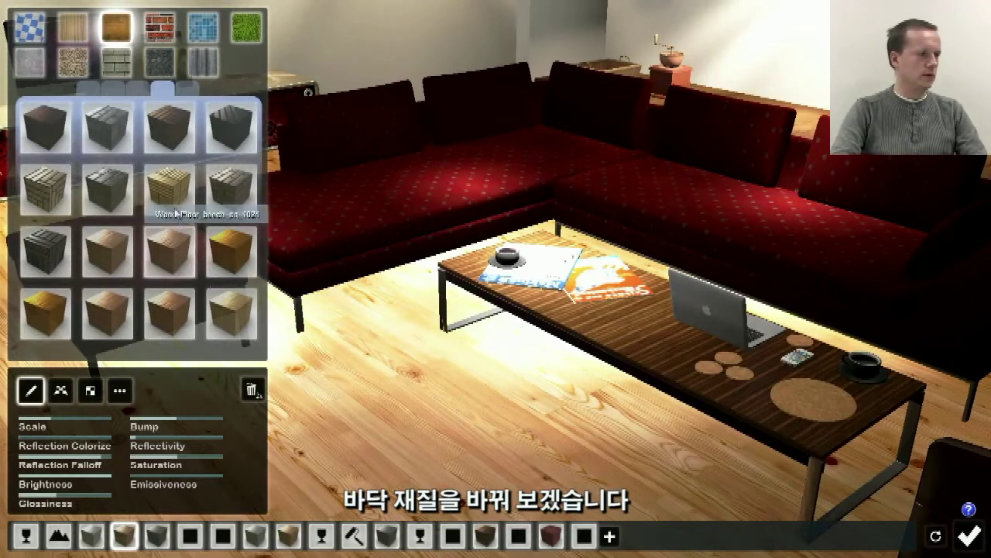
left_click(172, 191)
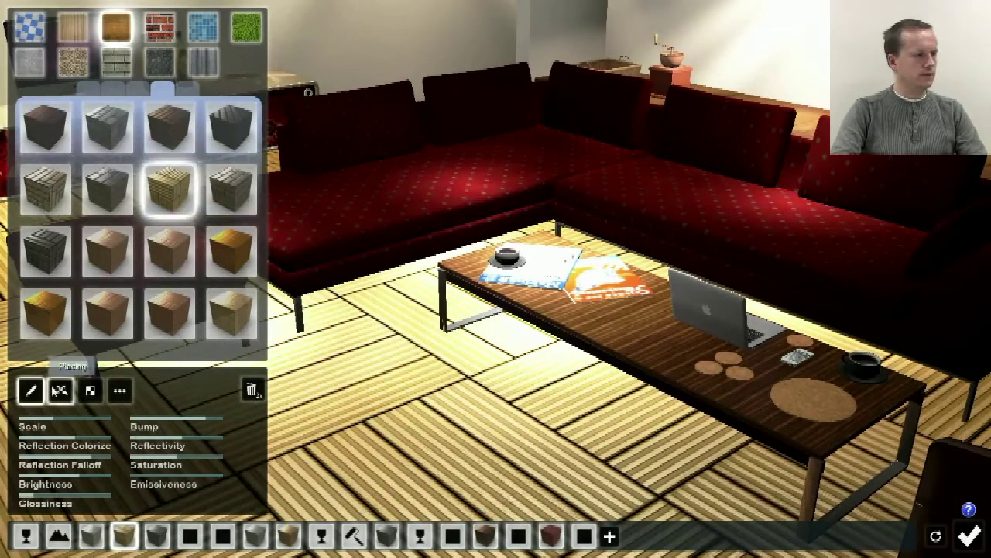
left_click_drag(51, 425, 58, 424)
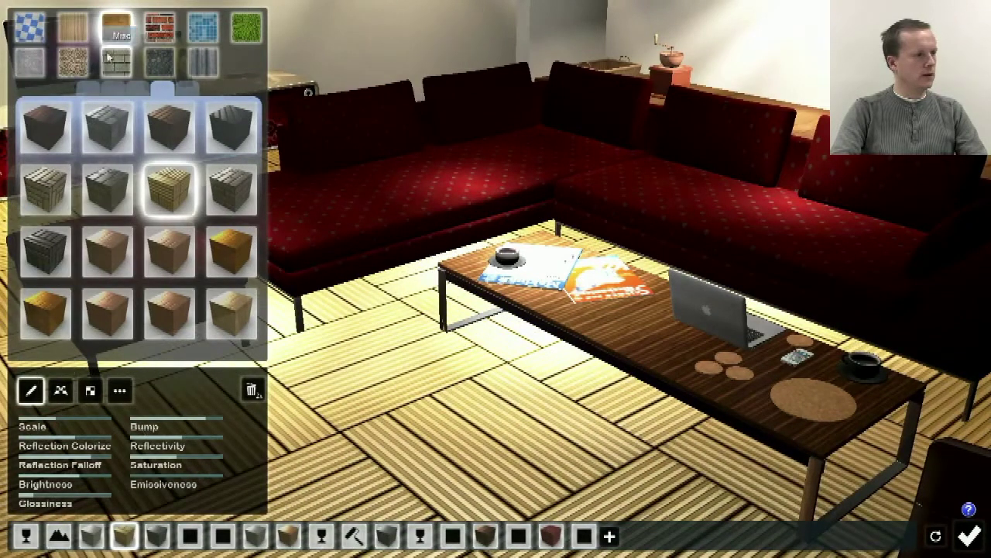
Replace the living room floor's material with the reddish knotty wood, the last of the Wood materials, and set its Scale to 0.7.
left_click(75, 30)
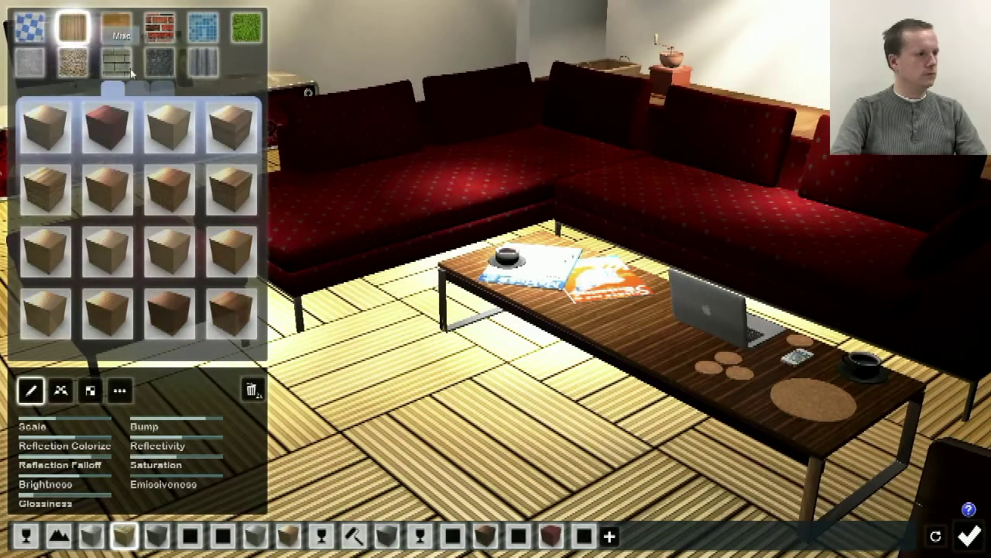
left_click(166, 90)
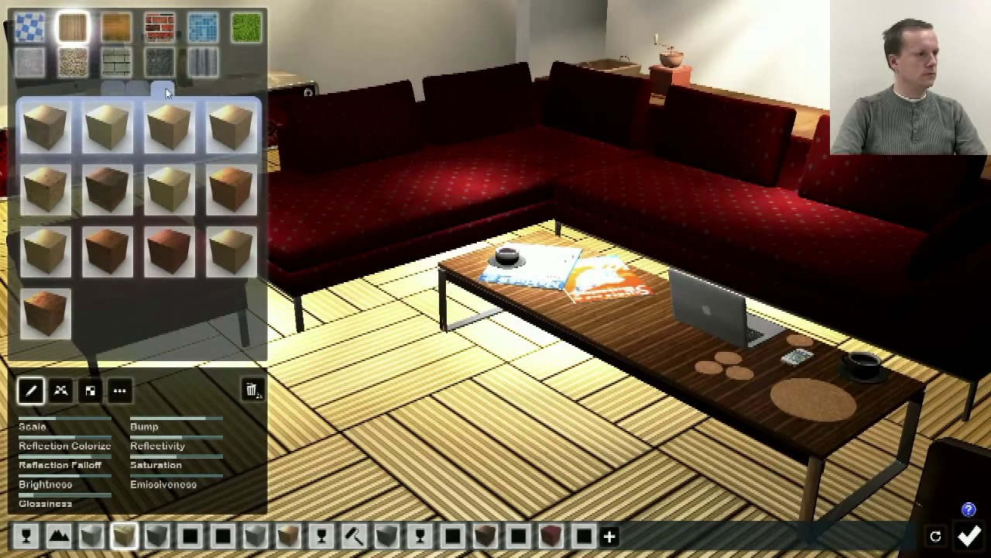
left_click(51, 312)
left_click_drag(45, 422, 59, 415)
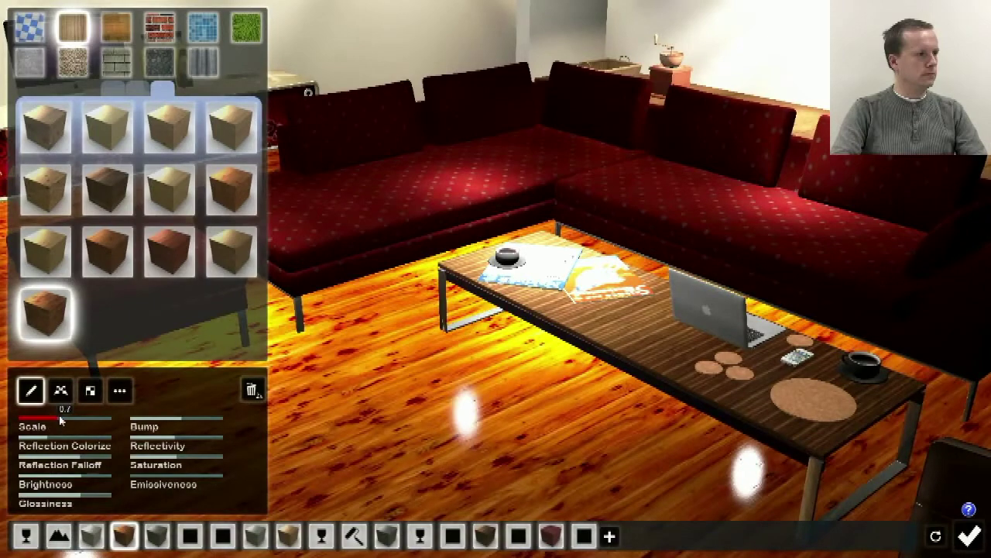
right_click_drag(520, 363, 496, 279)
key("a")
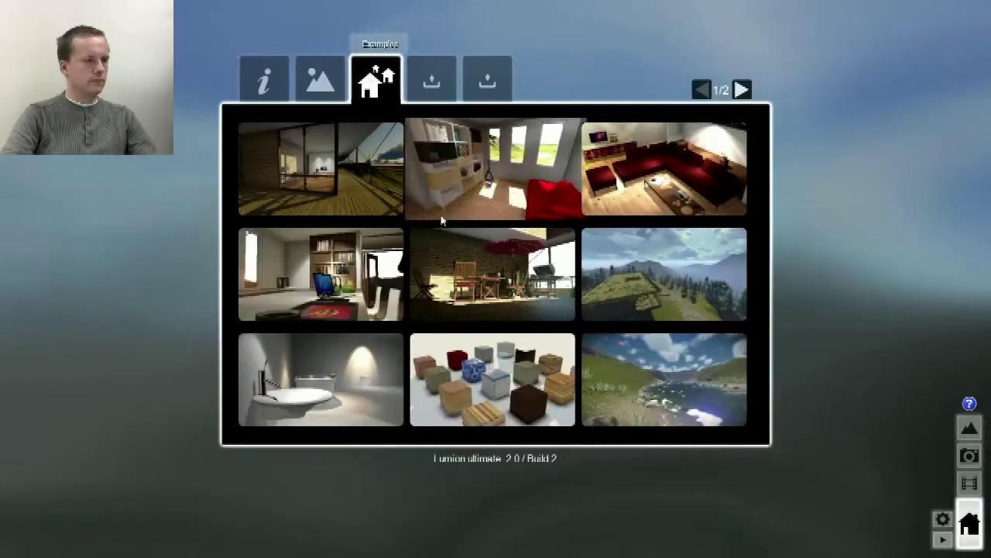
Load the example scene with the material cubes and open the red brick cube's material for editing.
left_click(482, 414)
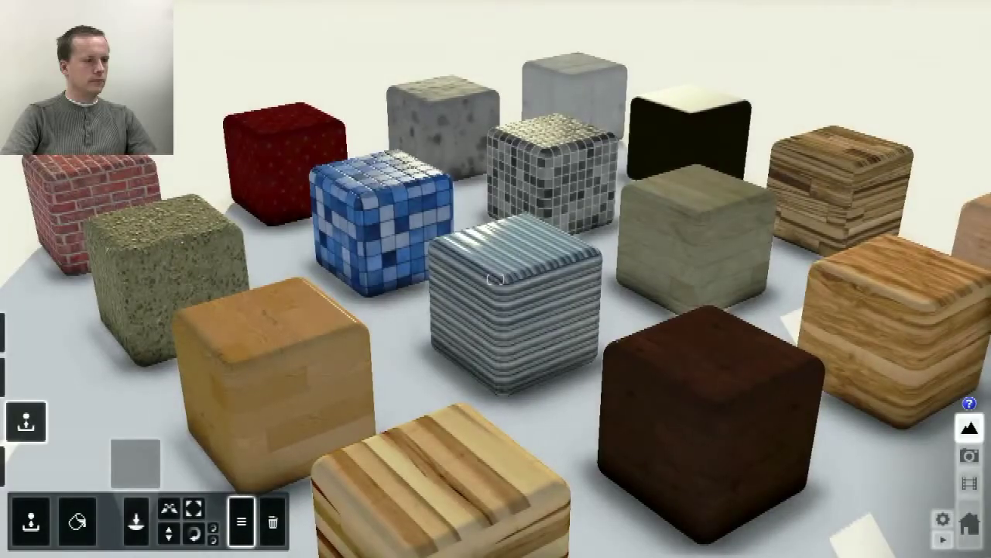
right_click_drag(496, 279, 496, 279)
key("a")
key("w")
key("w")
key("a")
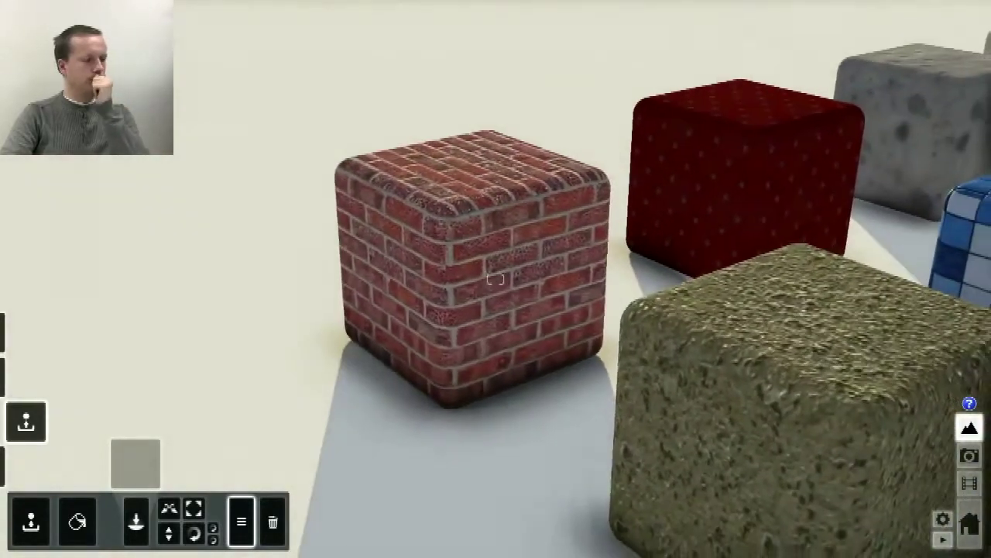
left_click(72, 514)
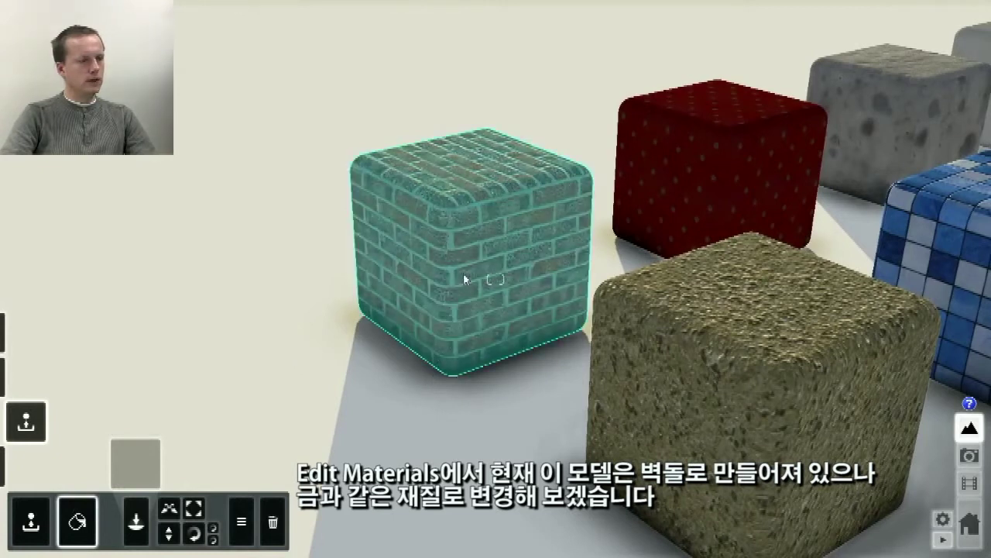
left_click(464, 273)
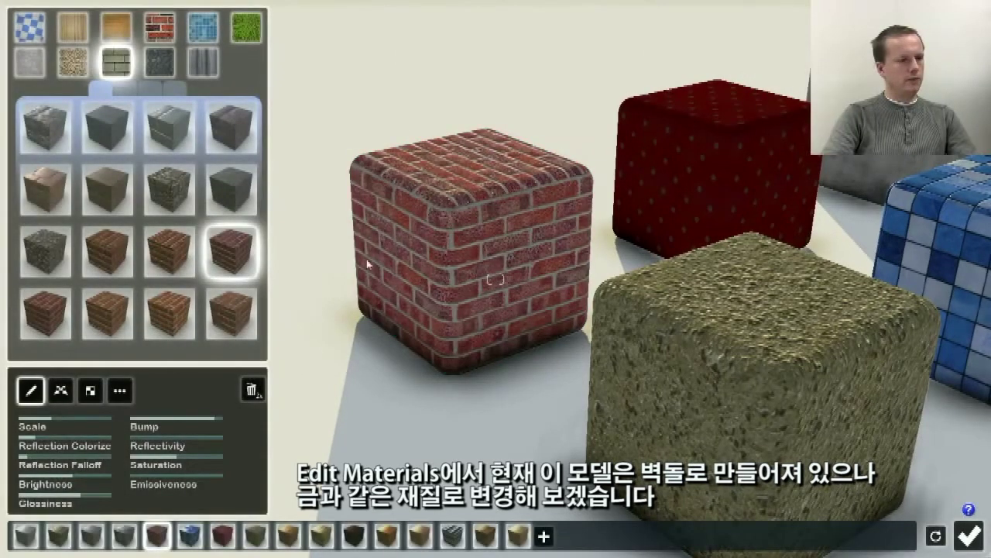
Try a smooth grey metal on the brick cube with Reflection Colorize at 1, and try the ribbed Metal_003_1024 as well.
right_click_drag(476, 238, 488, 216)
key("w")
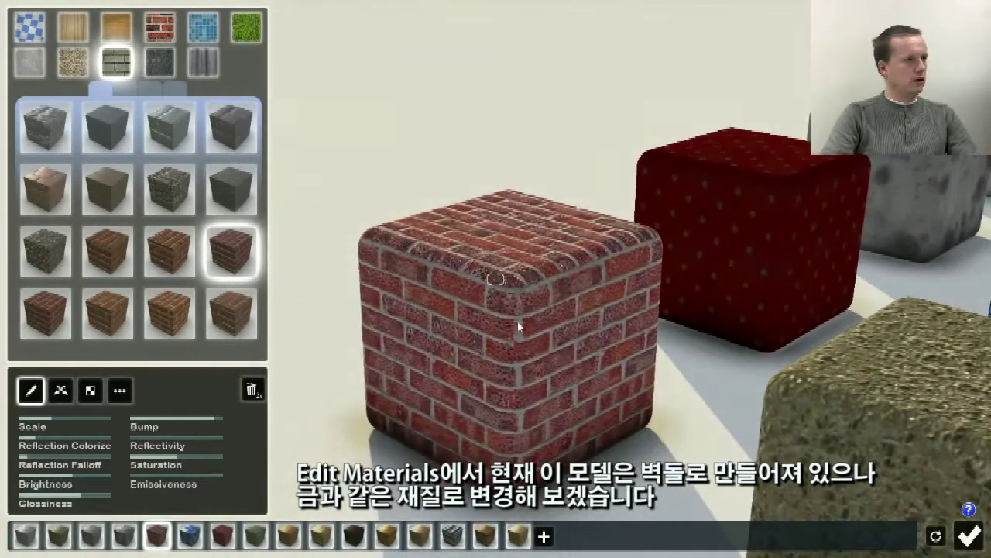
left_click(198, 70)
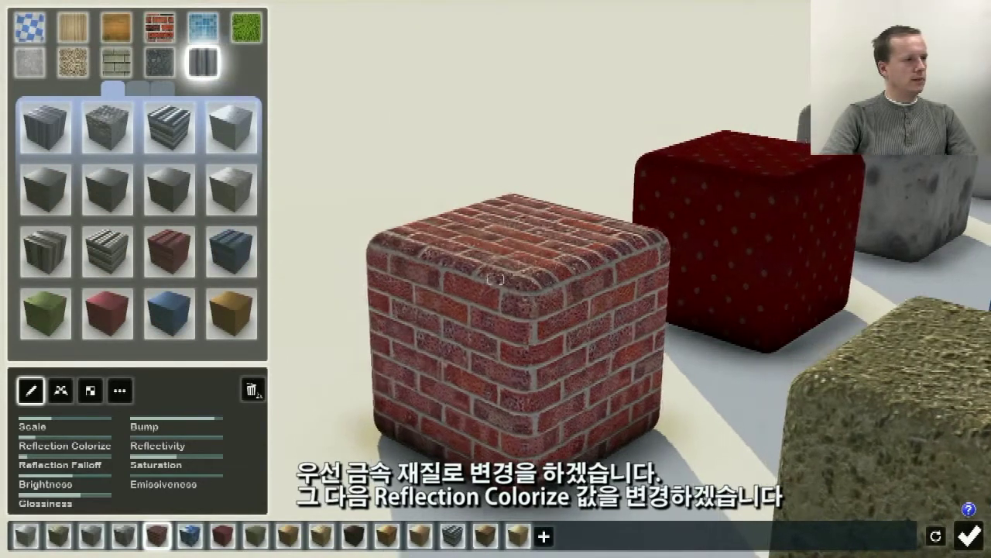
left_click(228, 124)
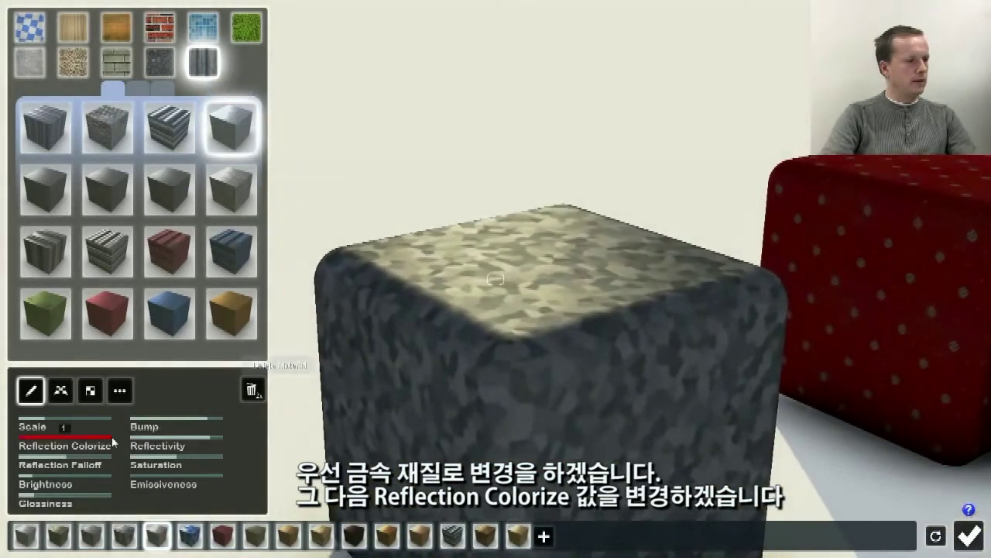
mouse_move(110, 444)
left_mouse_down()
mouse_move(15, 449)
mouse_move(122, 445)
left_mouse_up()
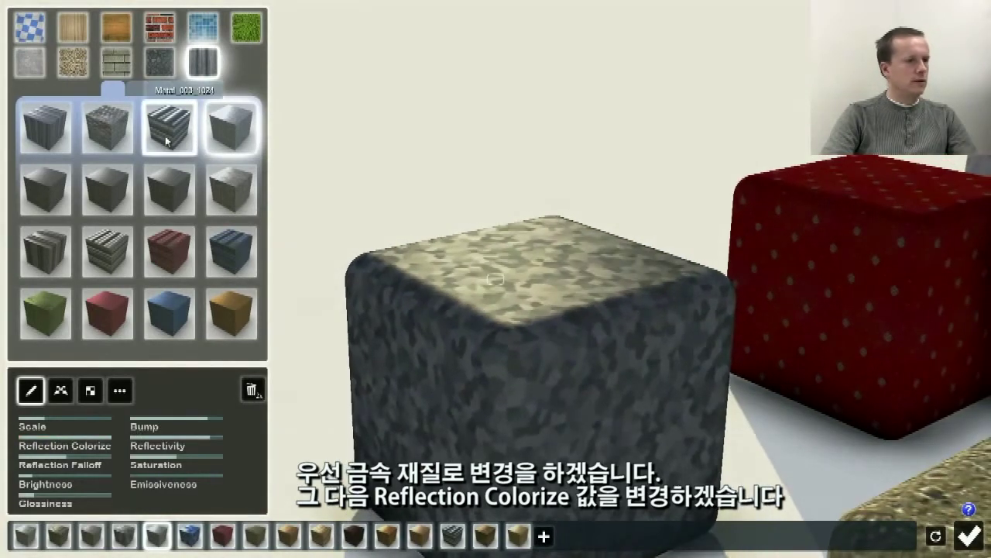
left_click(165, 136)
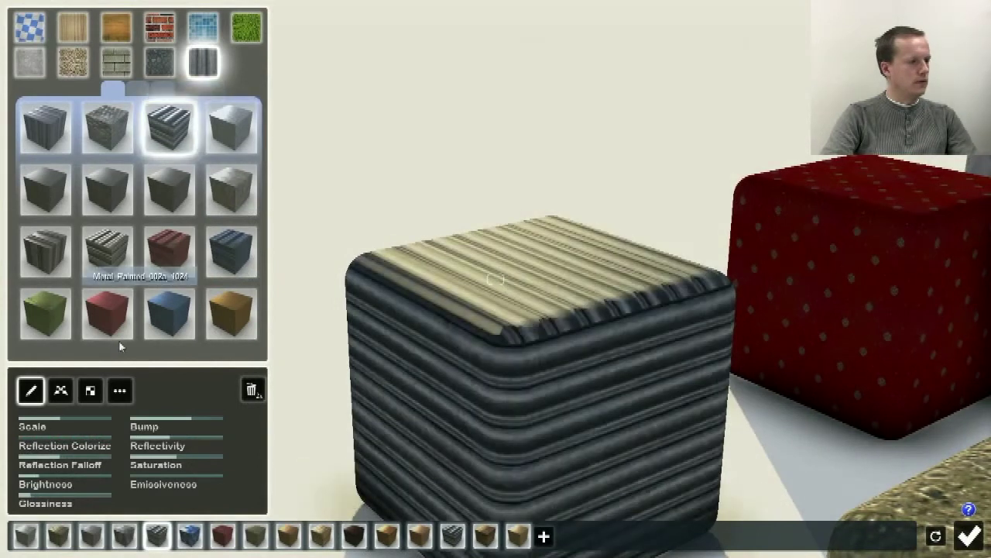
Apply the yellow painted metal to the cube, raise its Reflectivity, set Reflection Colorize to 1 and accept the material changes.
left_click(227, 332)
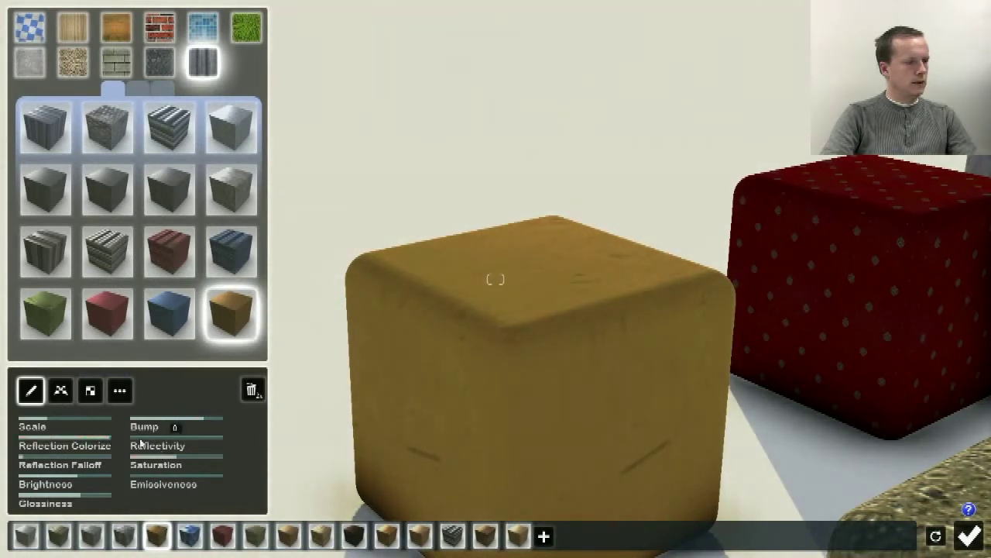
left_click_drag(141, 442, 192, 444)
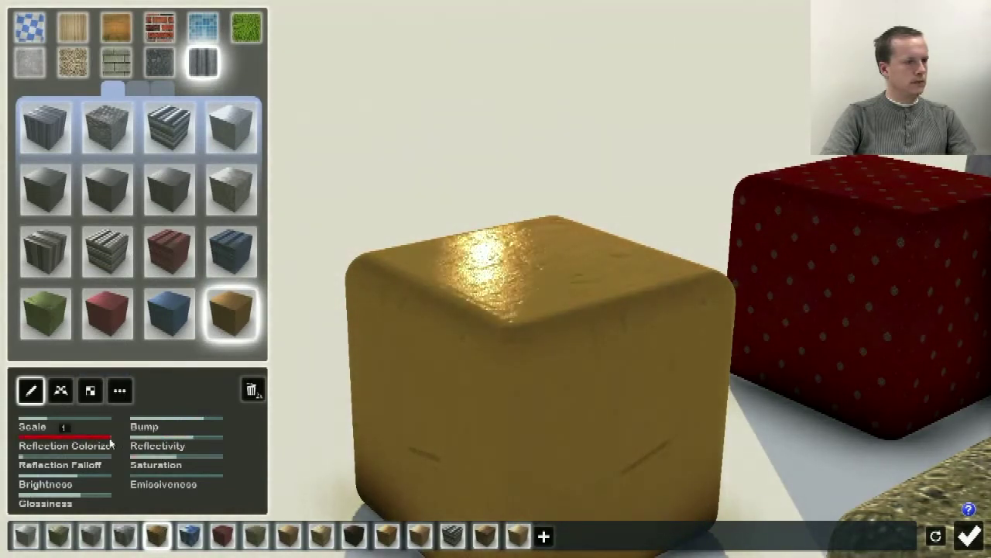
left_click_drag(111, 443, 132, 448)
key("s")
right_click_drag(559, 374, 496, 279)
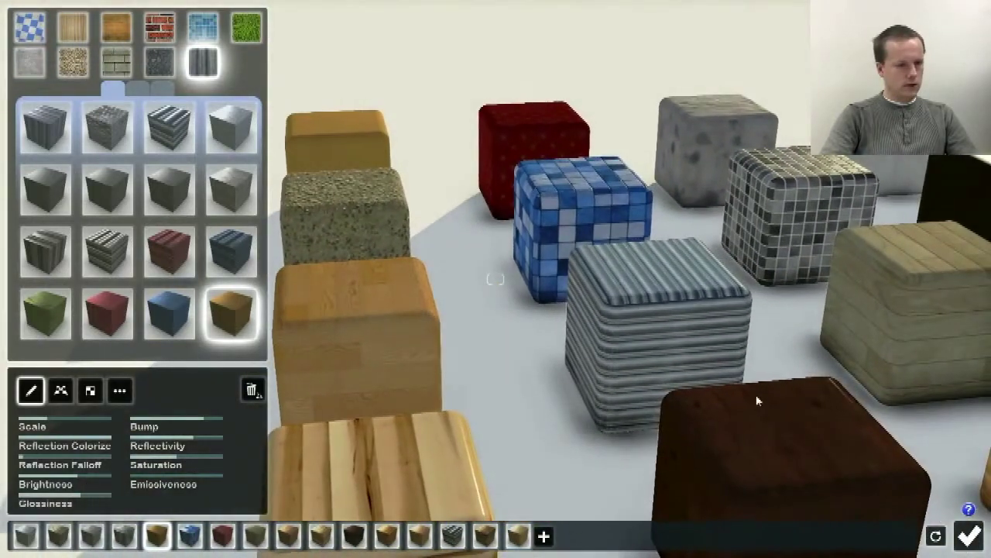
left_click(970, 534)
key("a")
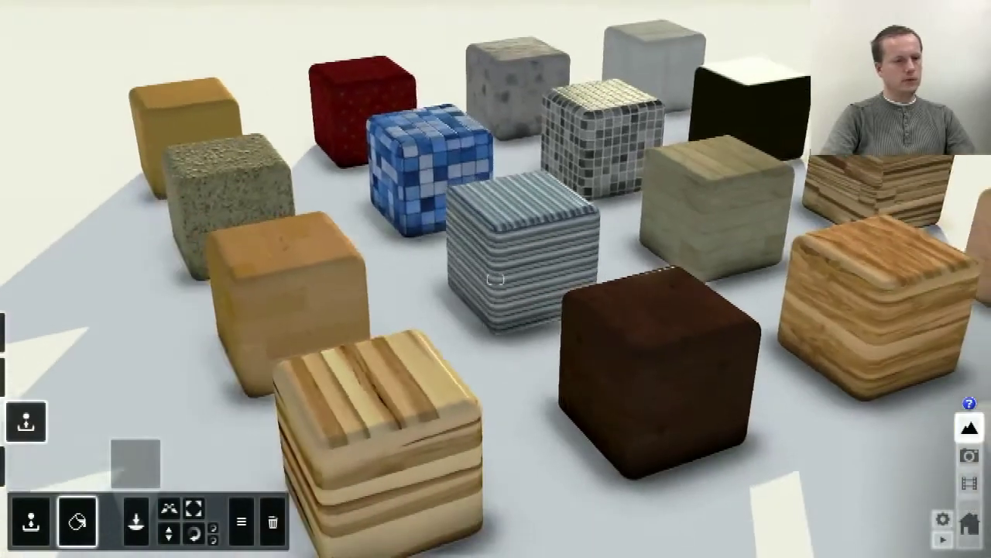
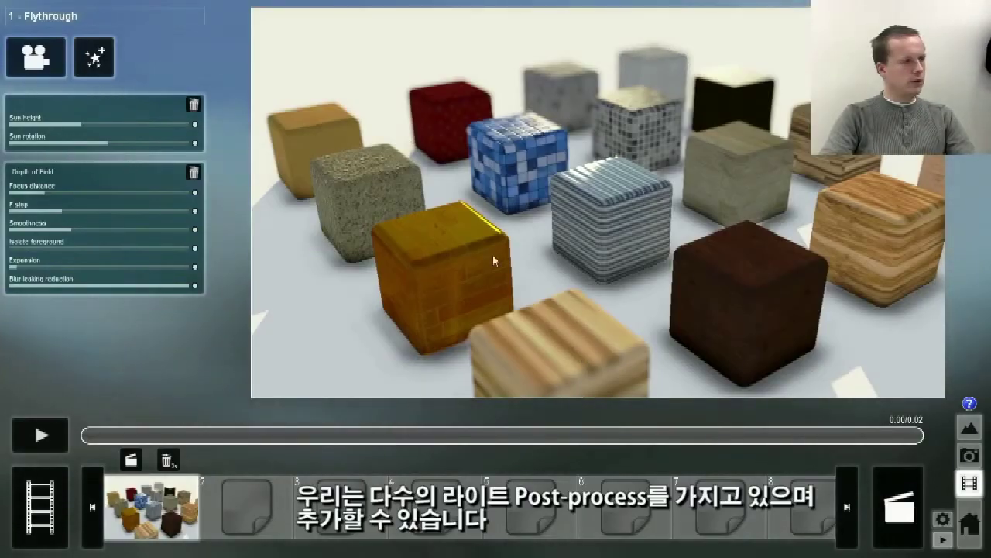
Add the Watercolor effect to the Flythrough movie clip.
left_click(106, 60)
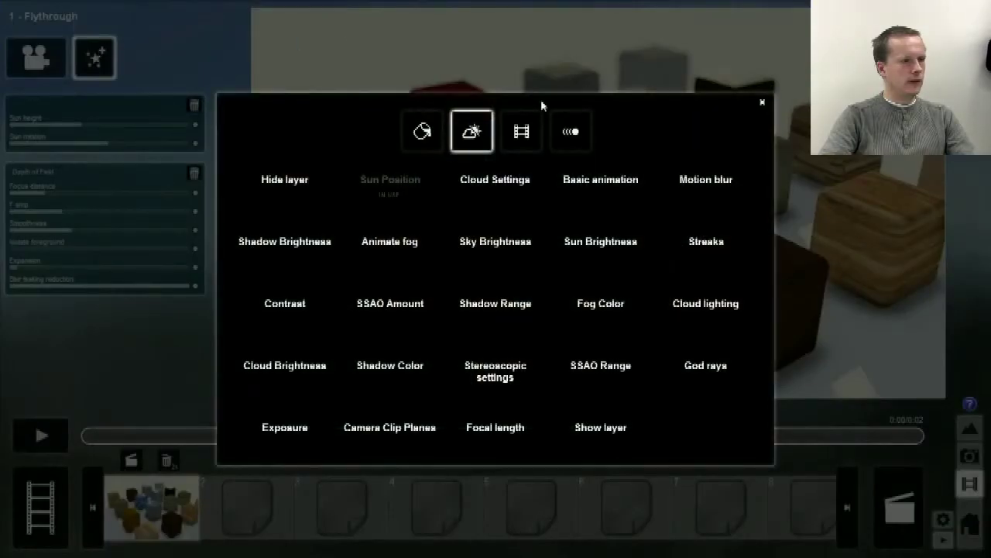
left_click(524, 145)
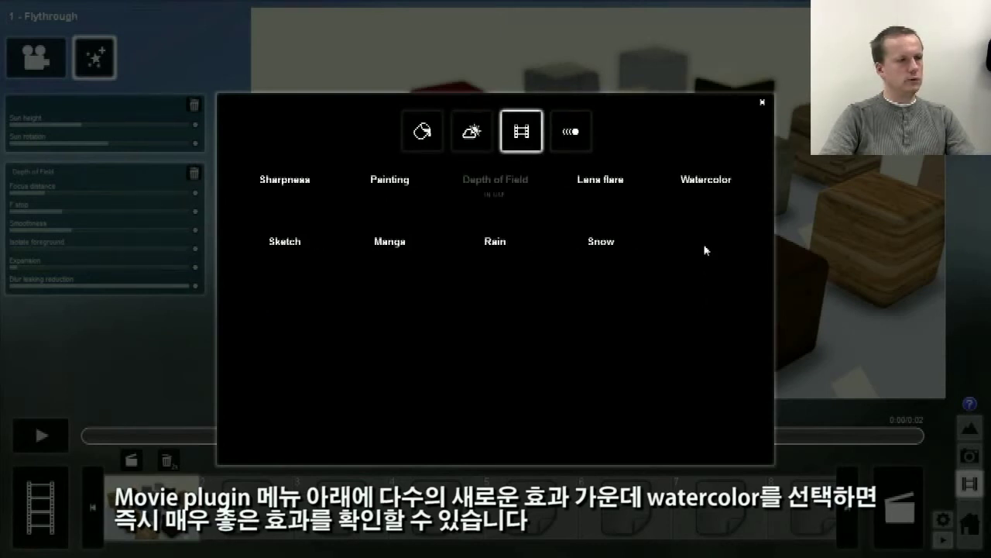
left_click(712, 193)
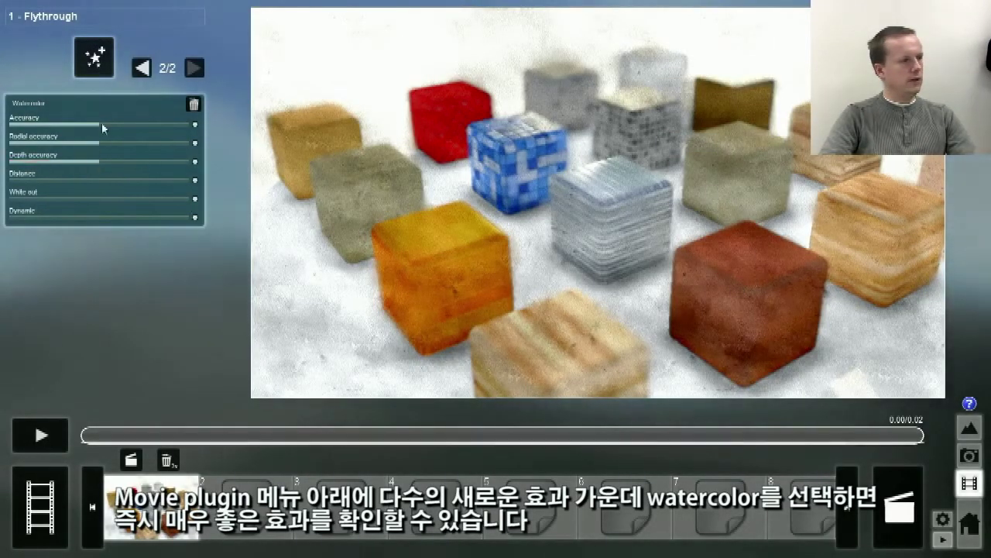
Lower the Watercolor effect's accuracy settings, raise Distance, White out and Dynamic, and play the clip as a preview.
left_click_drag(116, 121, 103, 121)
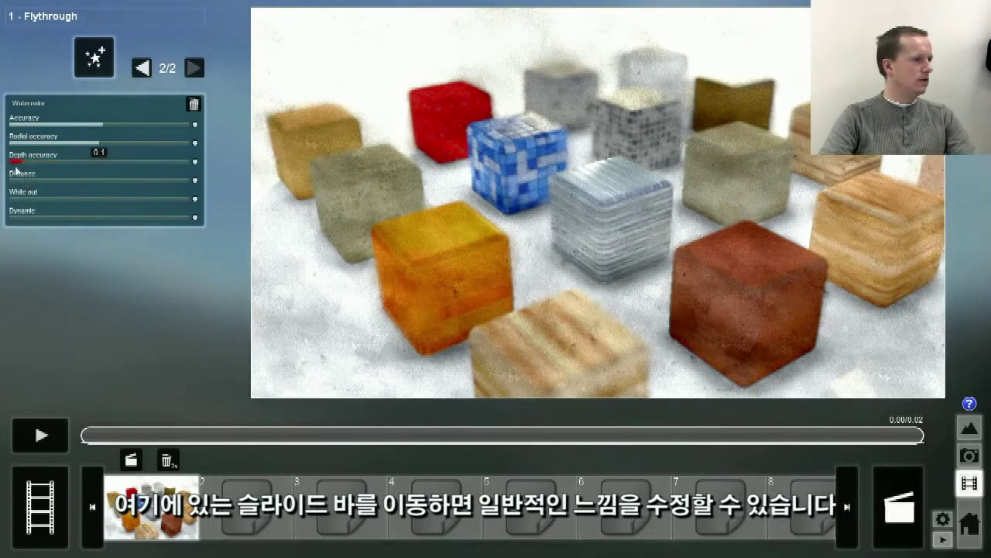
left_click_drag(32, 150, 107, 151)
left_click_drag(17, 154, 9, 154)
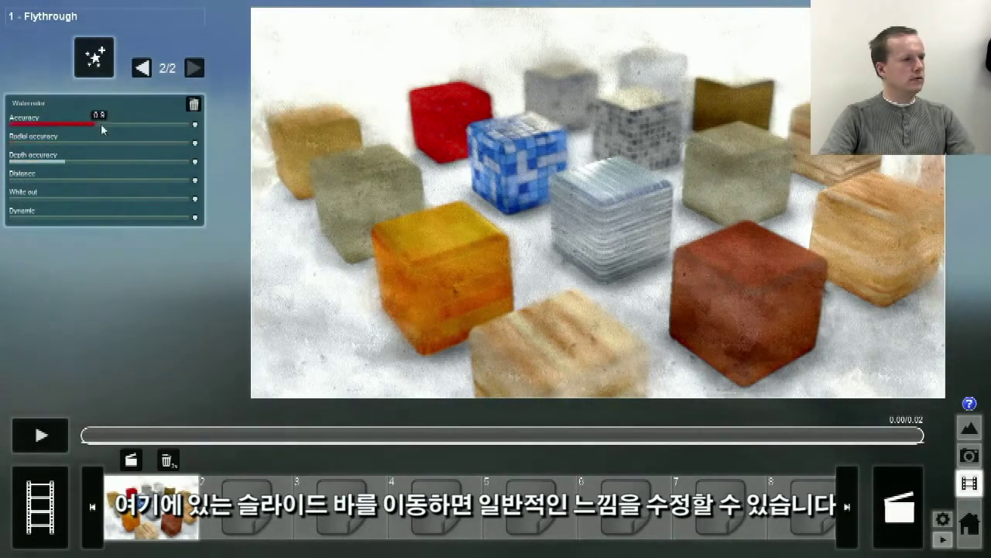
left_click_drag(72, 136, 60, 174)
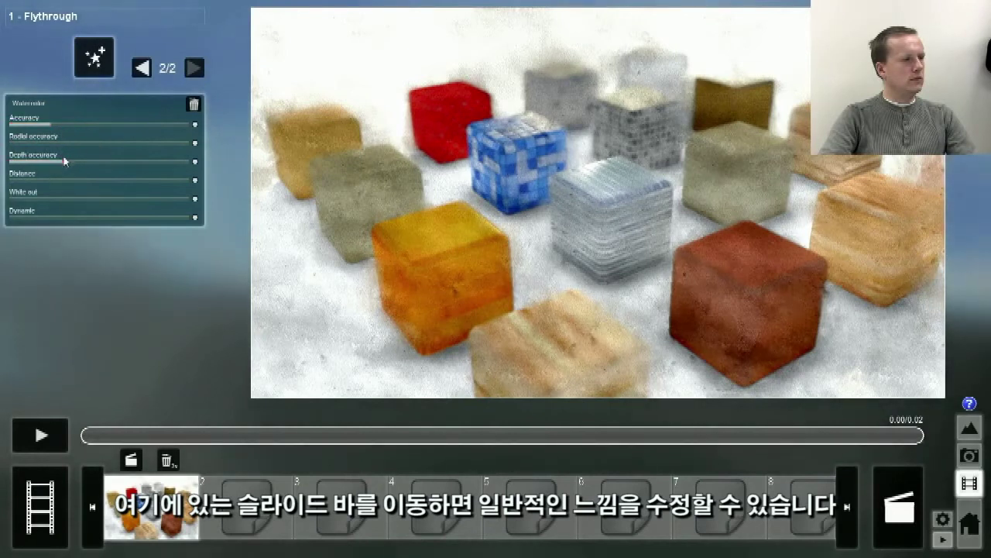
left_click_drag(85, 185, 141, 186)
left_click_drag(31, 198, 122, 218)
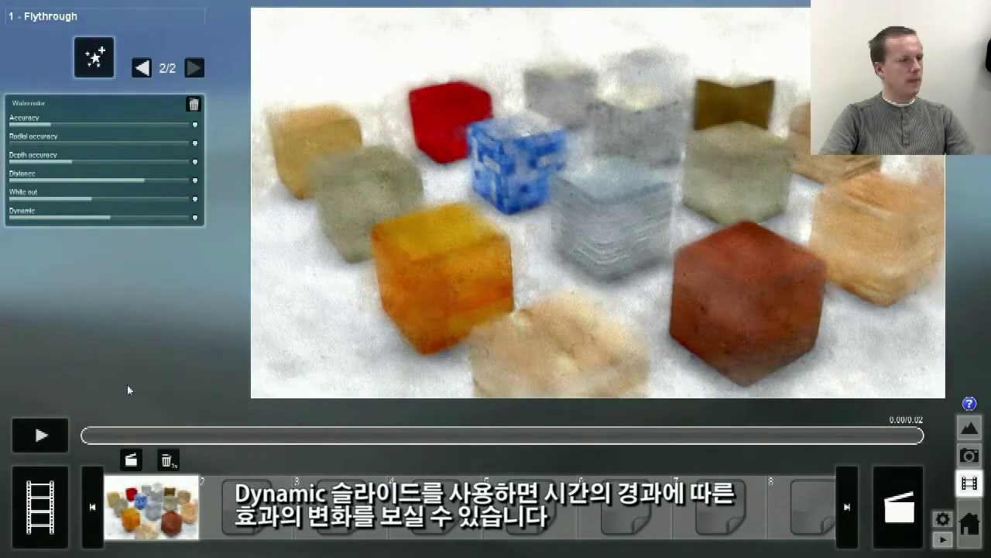
left_click(41, 435)
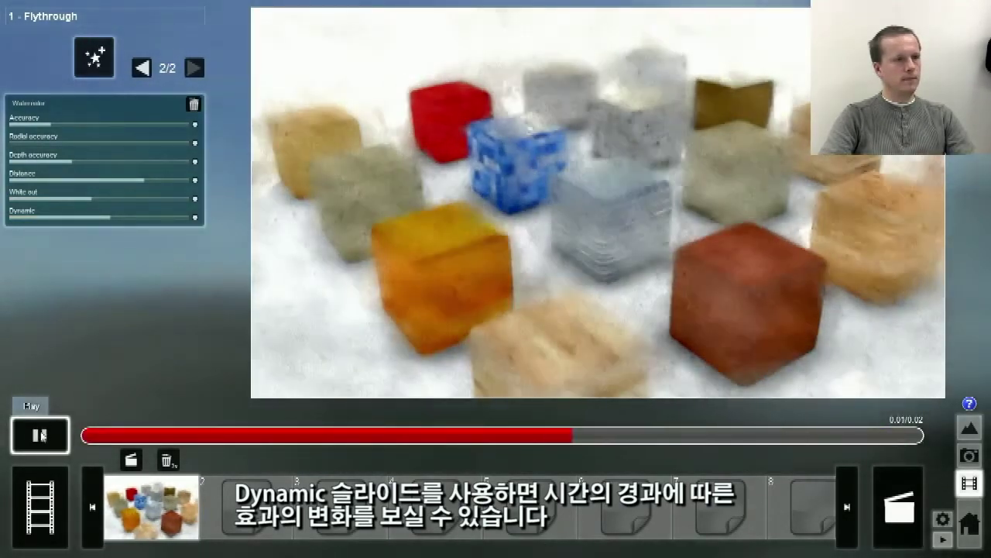
left_click(41, 435)
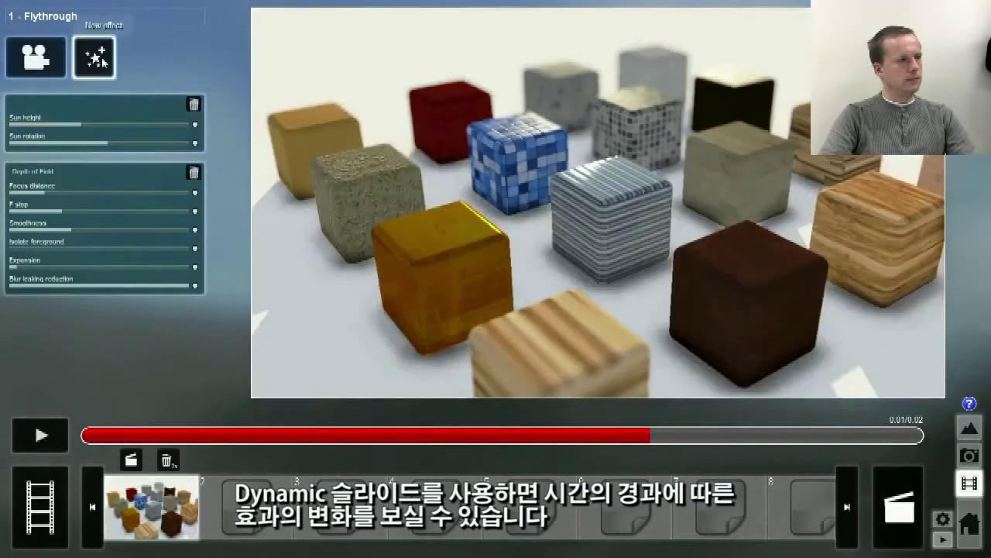
Replace the Watercolor effect with Sketch, raise its Outline fadeout and reduce Coloring to 0.
left_click(95, 57)
left_click(282, 263)
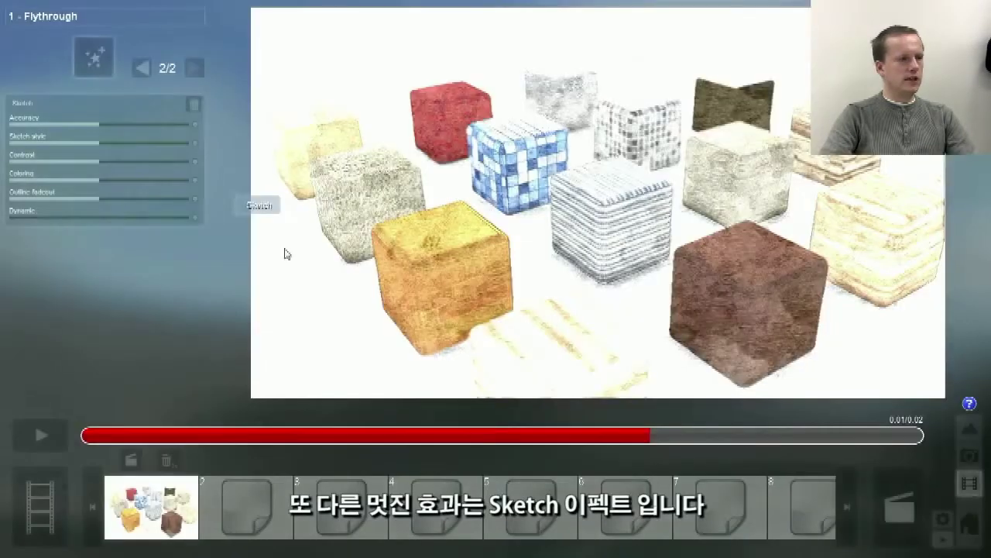
left_click(91, 199)
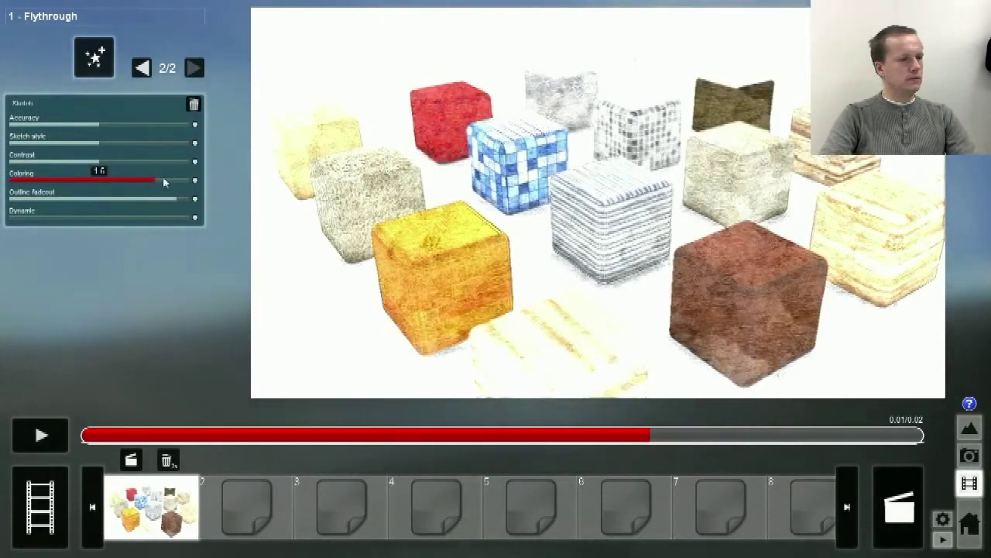
left_click_drag(133, 184, 41, 184)
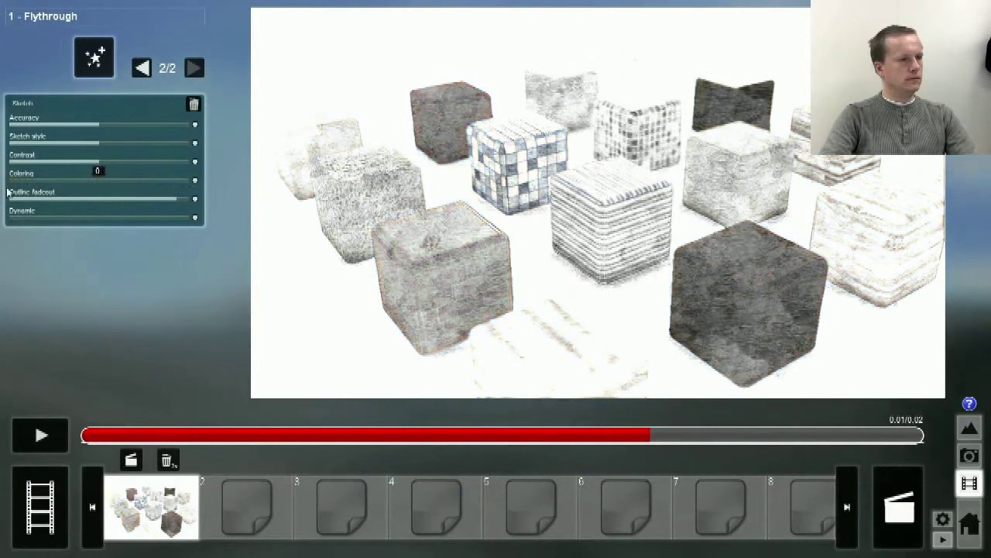
Raise the Sketch effect's Dynamic amount, preview the clip and remove the effect.
left_click_drag(96, 217, 121, 219)
left_click(50, 439)
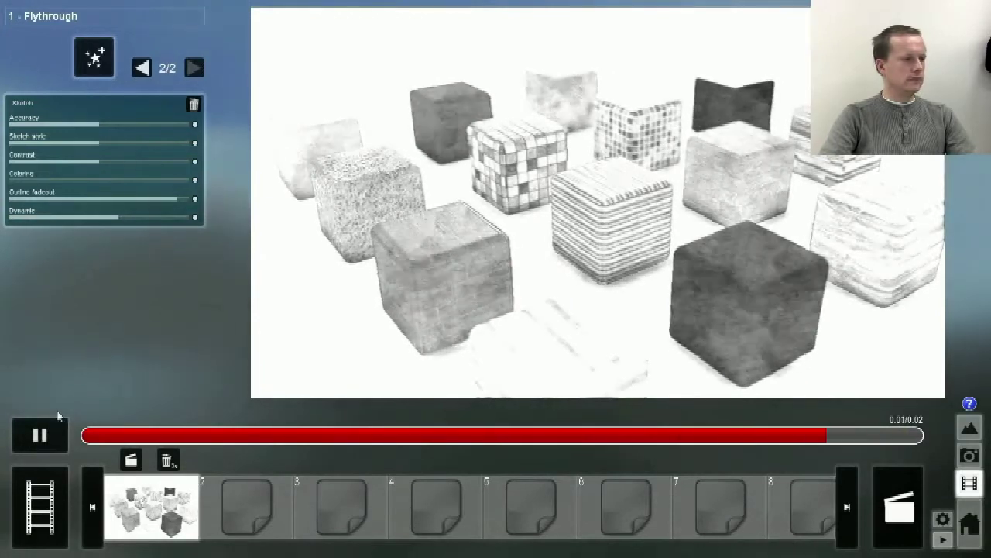
left_click(194, 105)
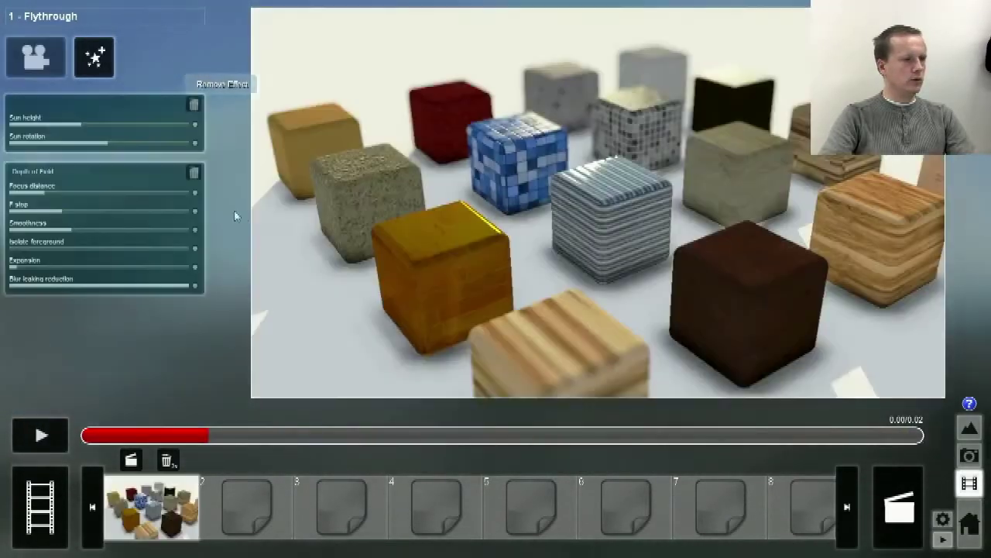
Load the River bed scene from the example scenes.
left_click(94, 62)
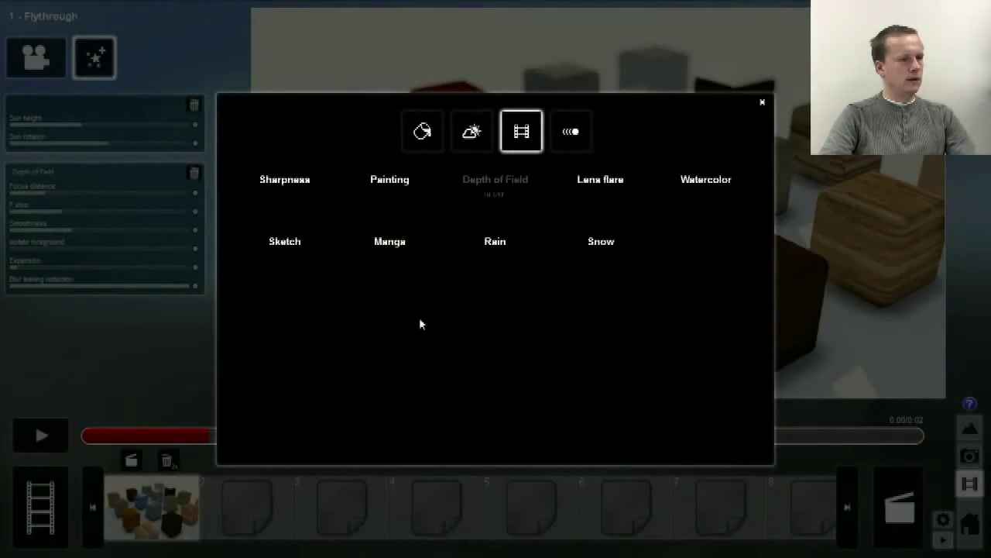
left_click(763, 105)
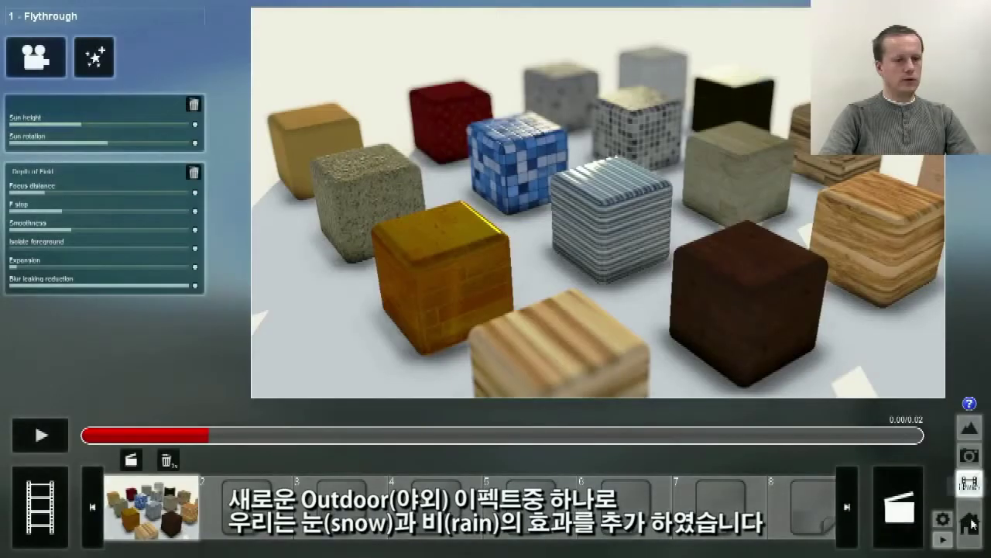
left_click(970, 524)
left_click(320, 80)
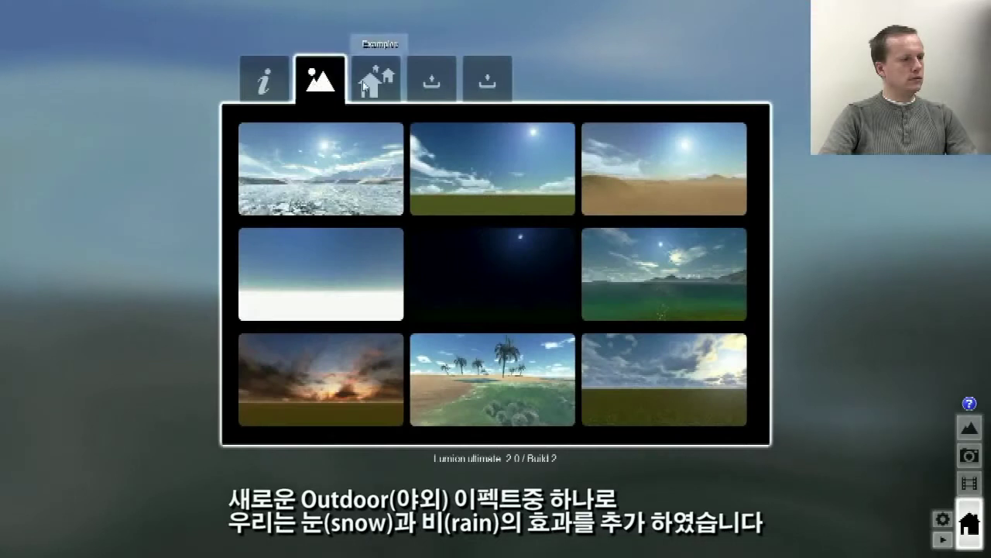
left_click(376, 79)
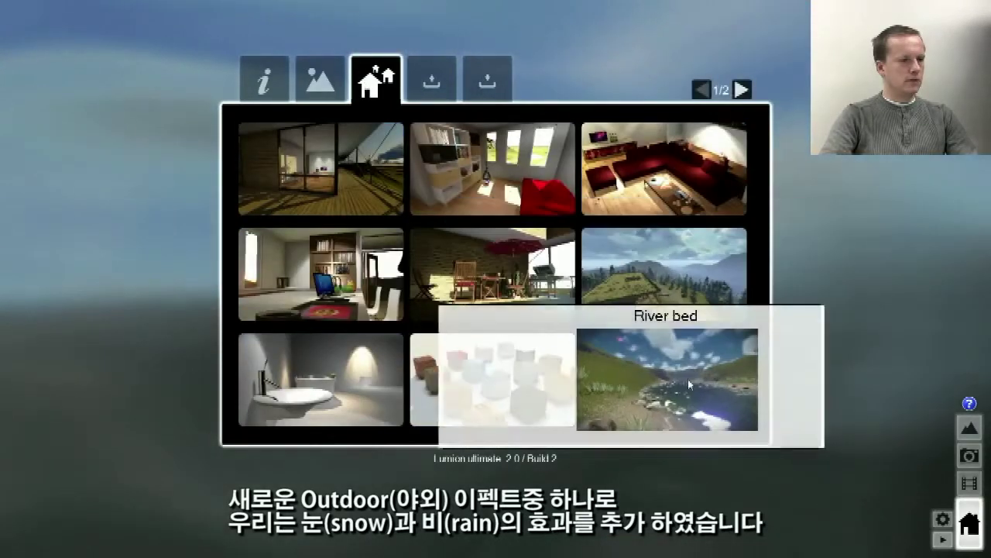
left_click(688, 382)
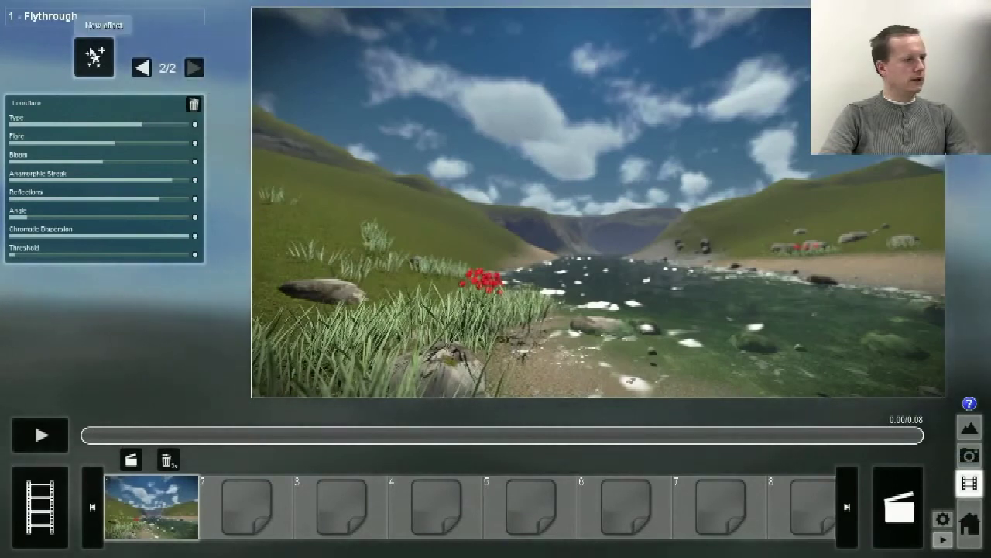
Add the Snow effect to the Flythrough clip, raise its Snow layer and Speed, and lower Cloudy.
left_click(79, 55)
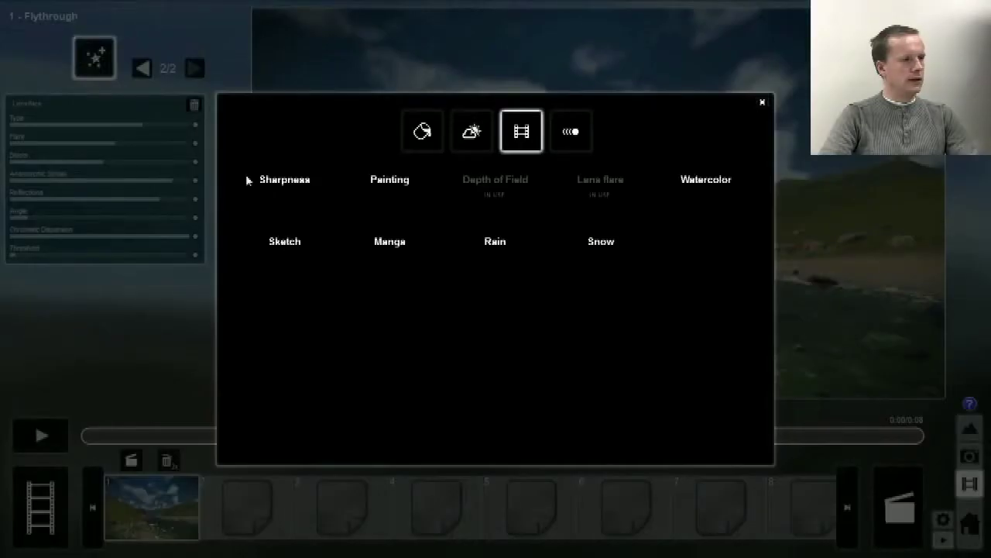
left_click(609, 245)
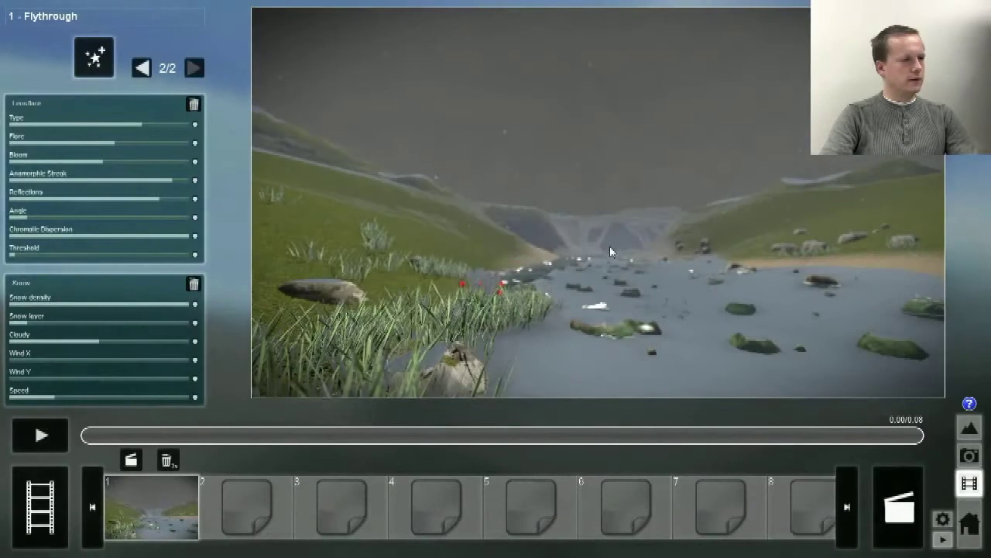
mouse_move(14, 327)
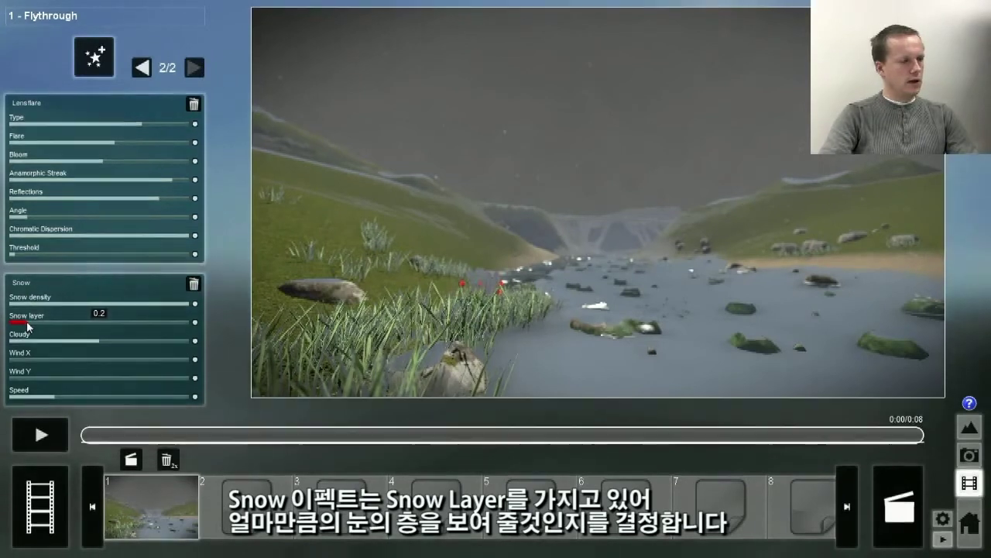
left_click_drag(38, 327, 199, 341)
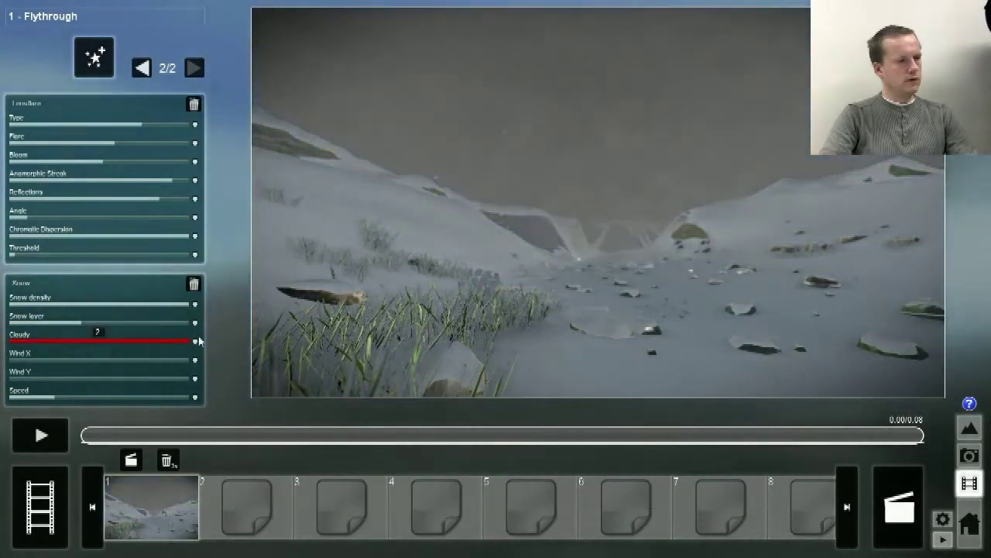
left_click_drag(136, 342, 64, 341)
left_click(59, 398)
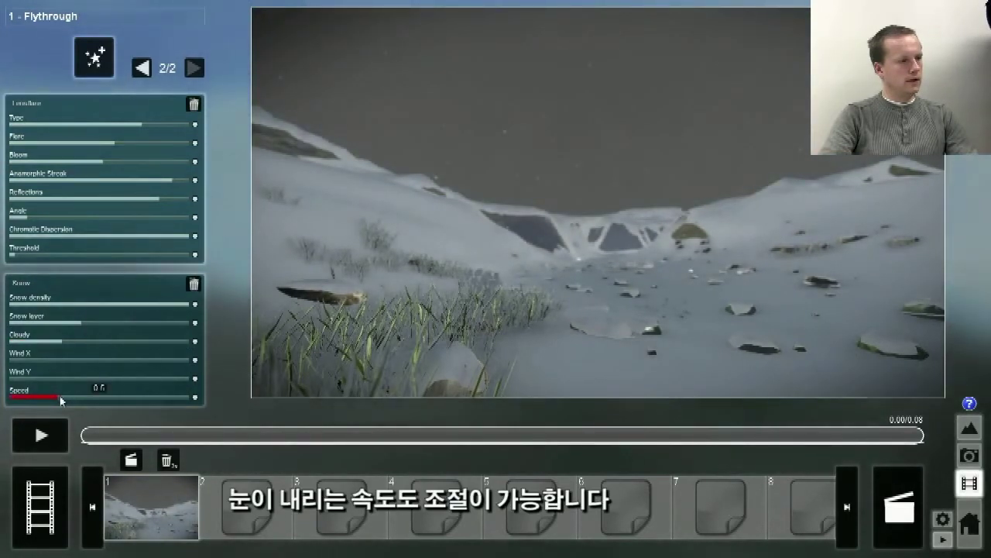
Preview the snowy Flythrough clip and remove the Snow effect.
left_click(39, 435)
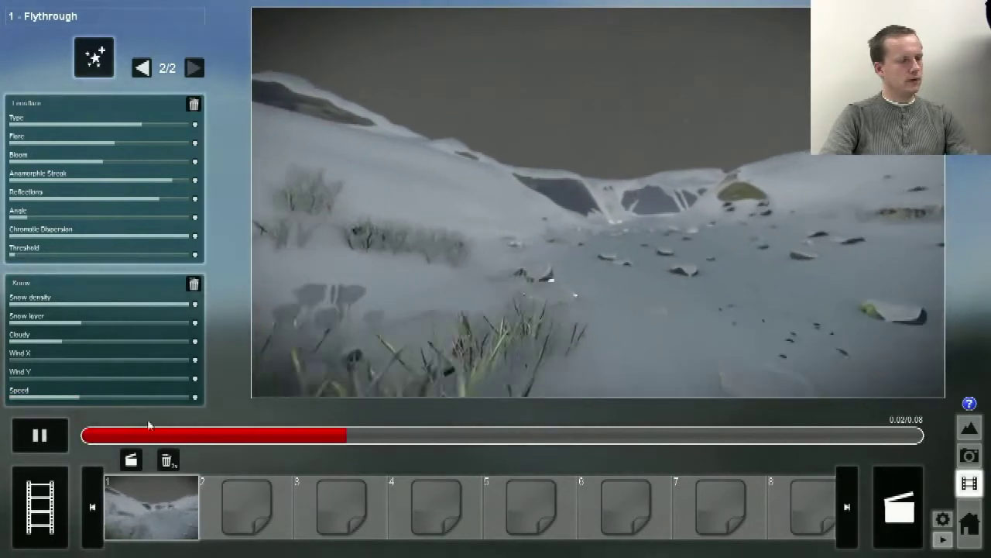
left_click(31, 439)
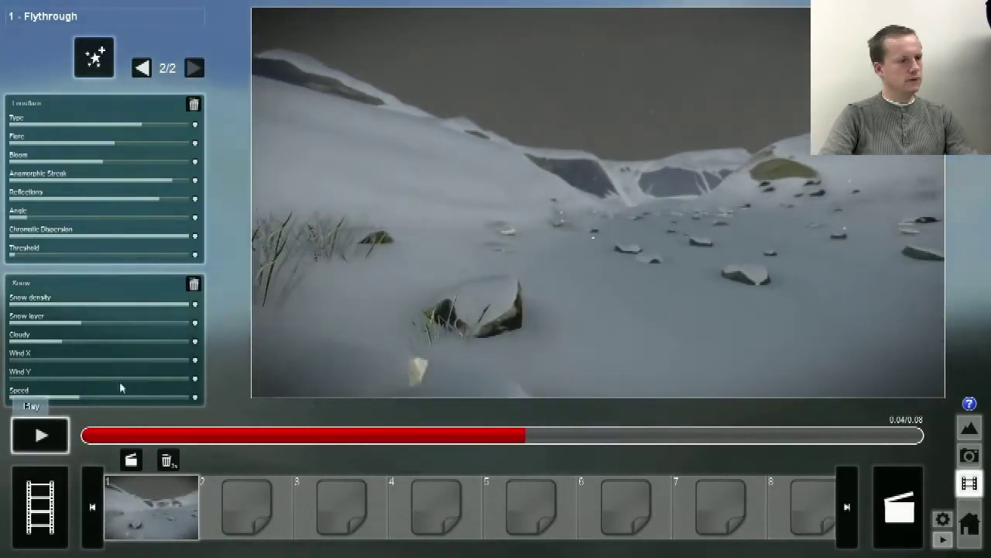
left_click(193, 285)
Add the Rain effect to the Flythrough clip and preview it from near the start.
left_click(93, 56)
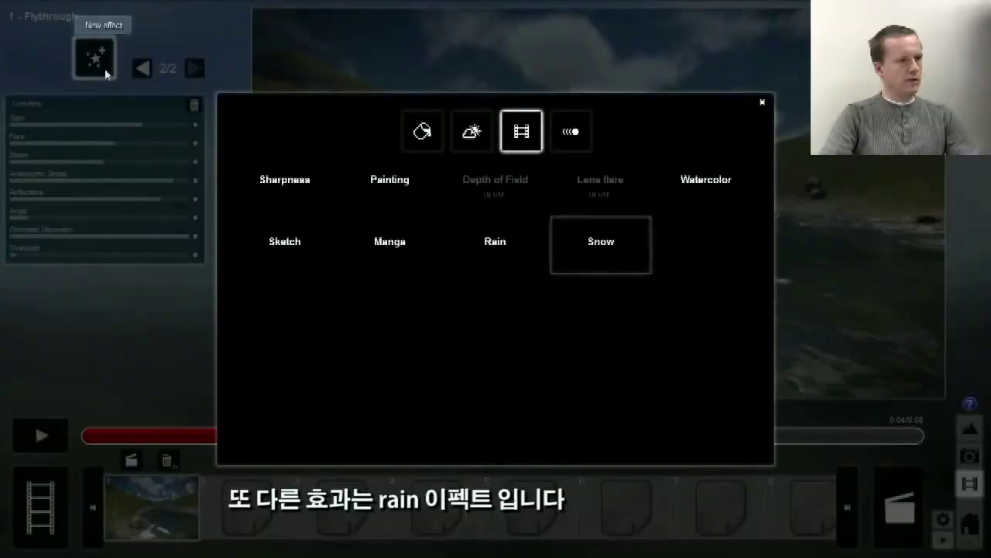
left_click(511, 259)
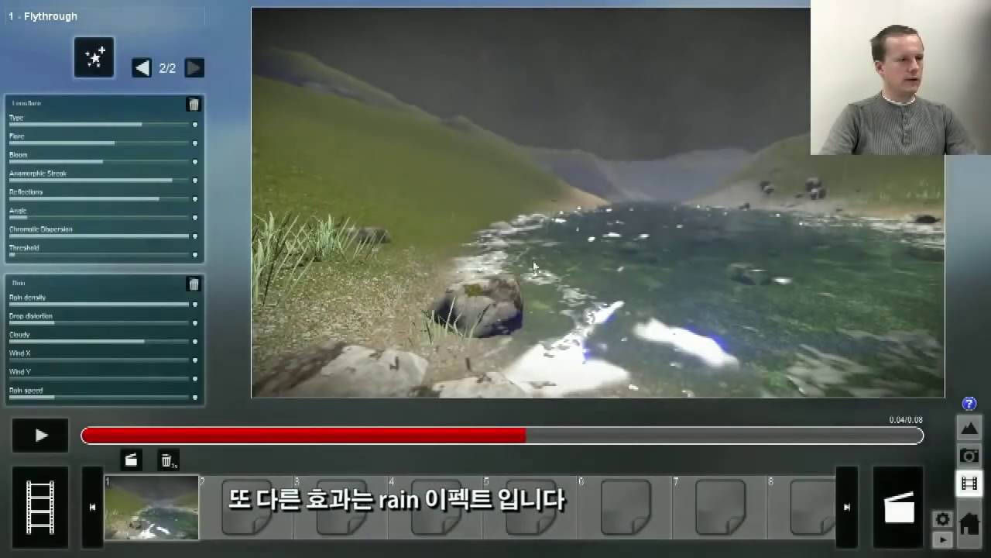
left_click(107, 438)
left_click(41, 437)
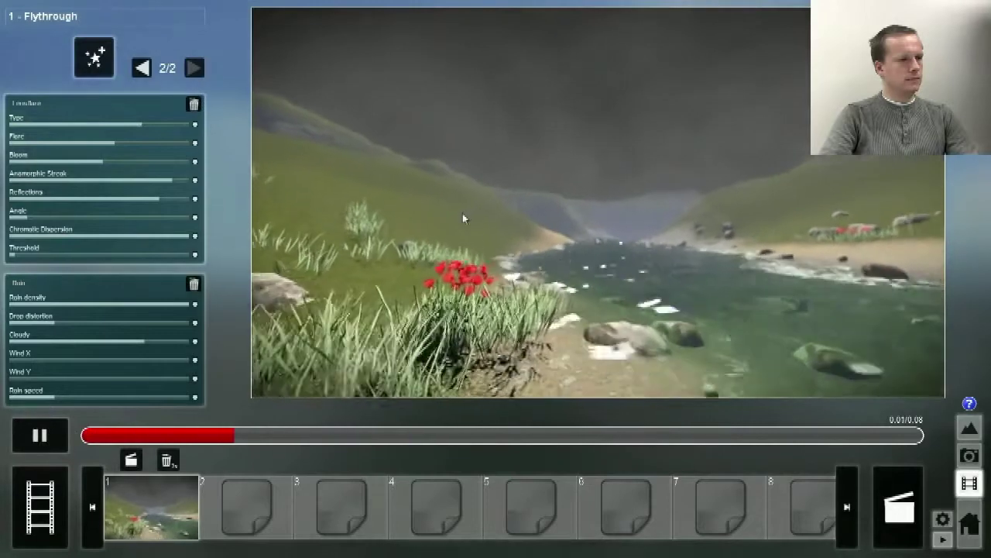
left_click(41, 438)
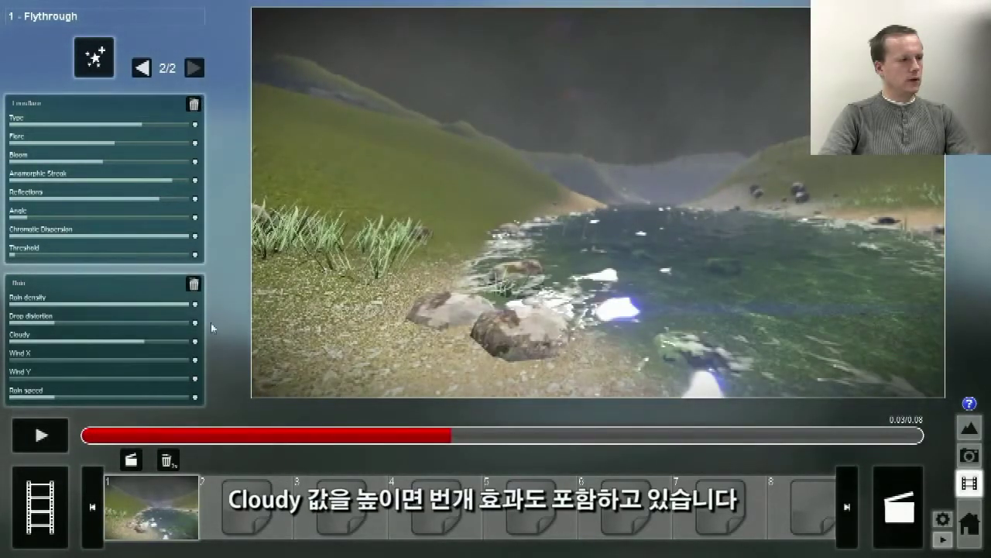
Raise the Rain effect's Cloudy amount to its maximum and preview the rest of the clip.
left_click_drag(146, 340, 168, 342)
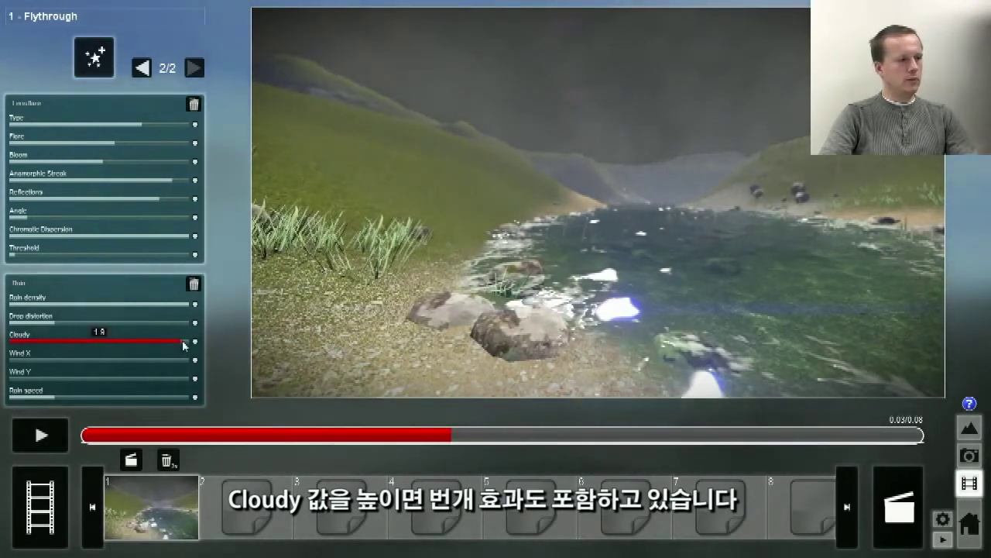
left_click(45, 439)
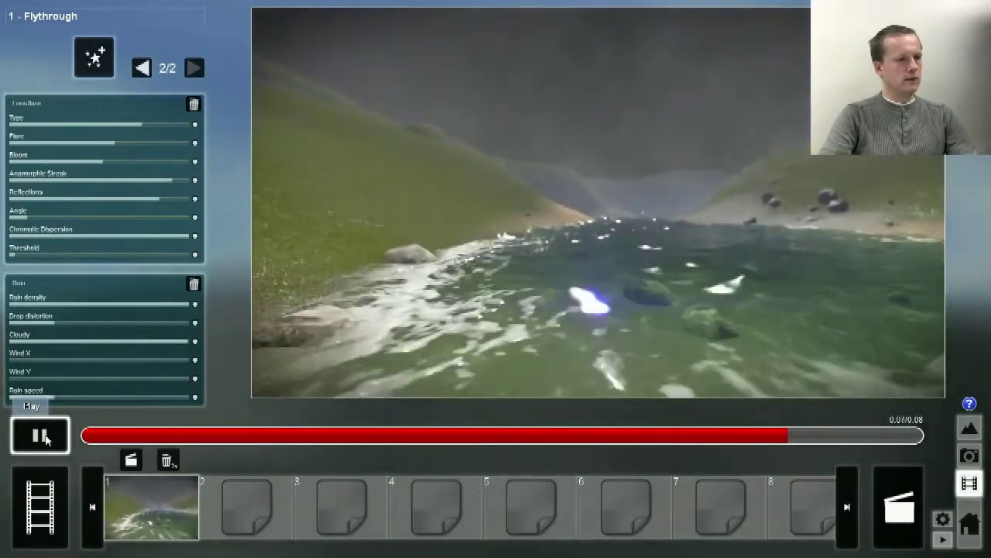
left_click(47, 440)
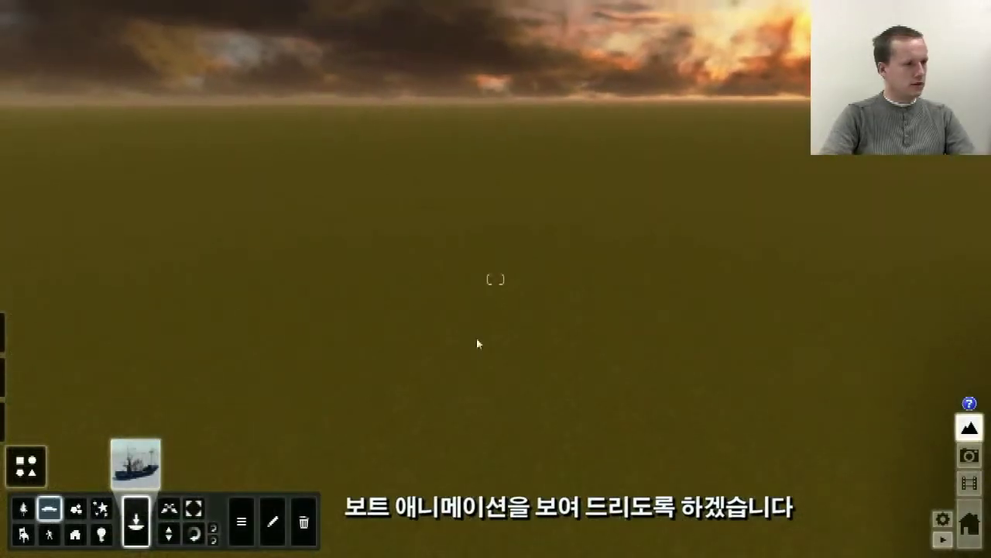
Turn on the ocean in the sunset scene and slightly increase its wave Height.
left_click(26, 377)
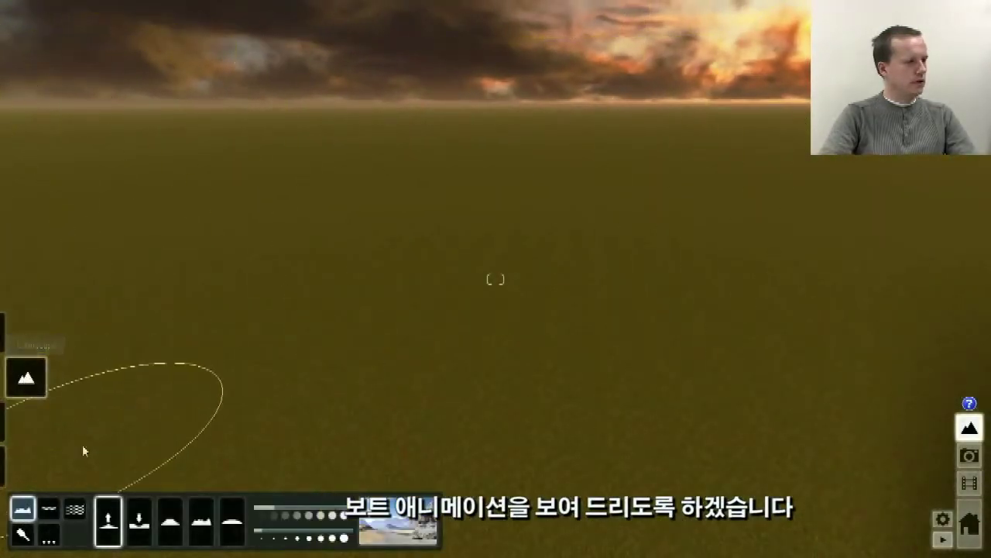
left_click(75, 509)
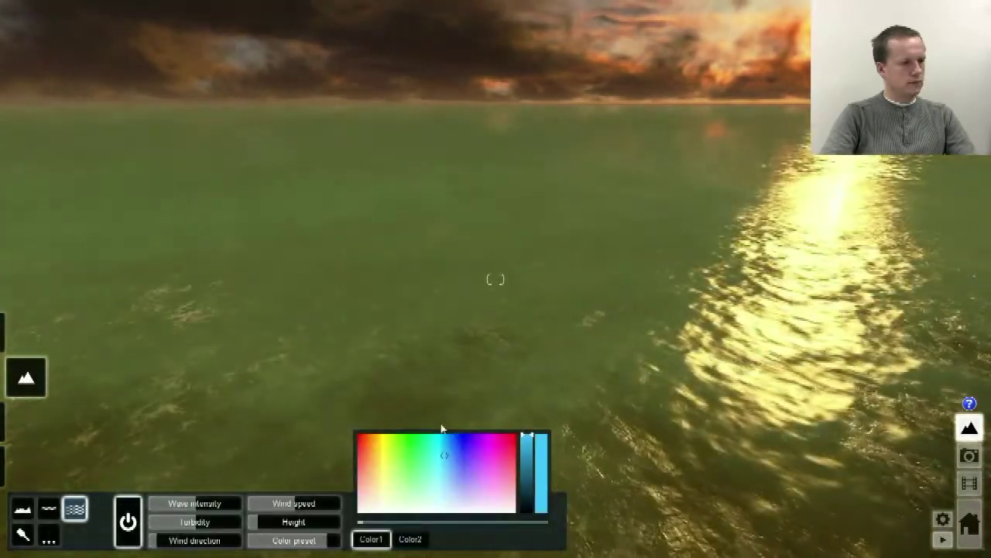
left_click_drag(265, 529, 271, 529)
Place the fishing boat on the ocean and frame it beside the sun's reflection.
left_click(26, 464)
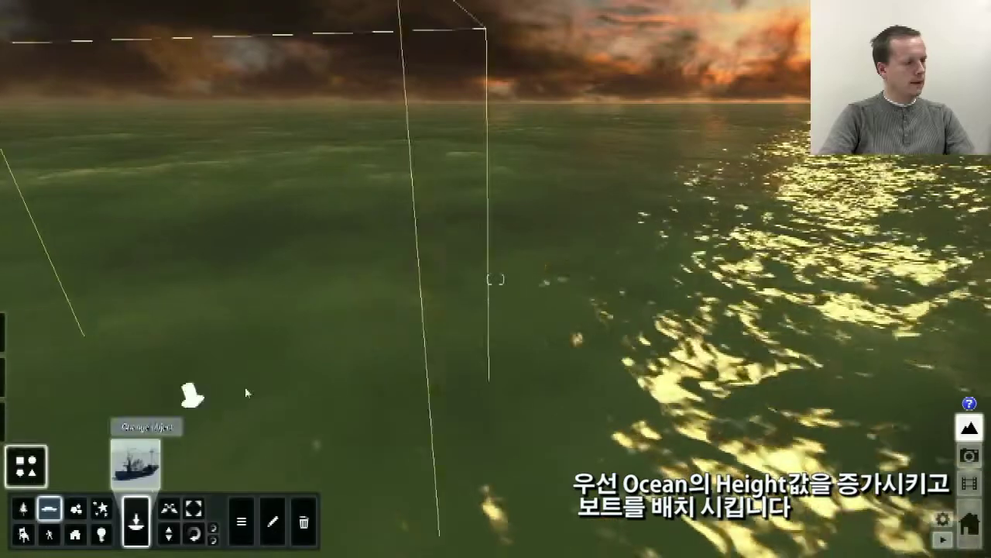
right_click_drag(409, 333, 409, 341)
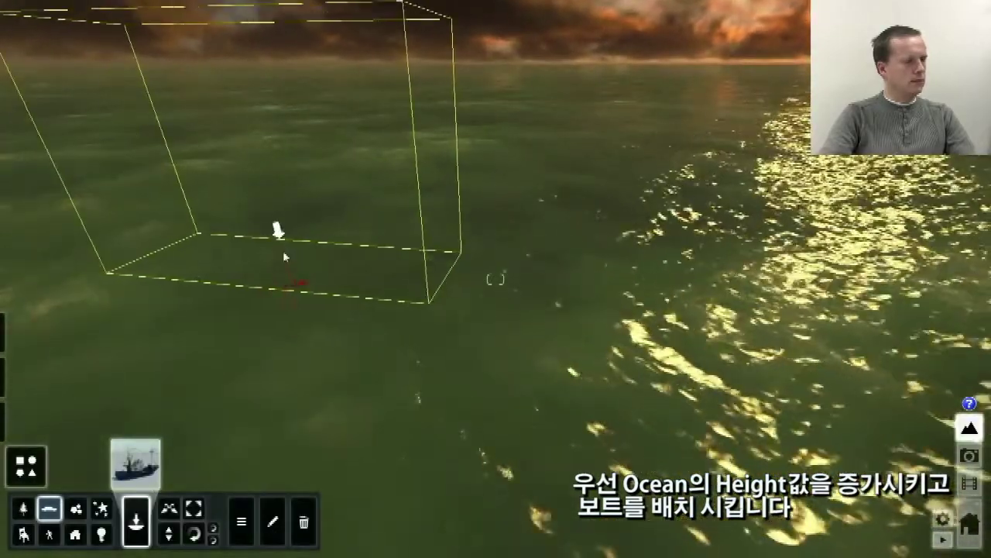
left_click(283, 254)
mouse_move(540, 388)
right_mouse_down()
mouse_move(531, 382)
mouse_move(548, 374)
right_mouse_up()
key("s")
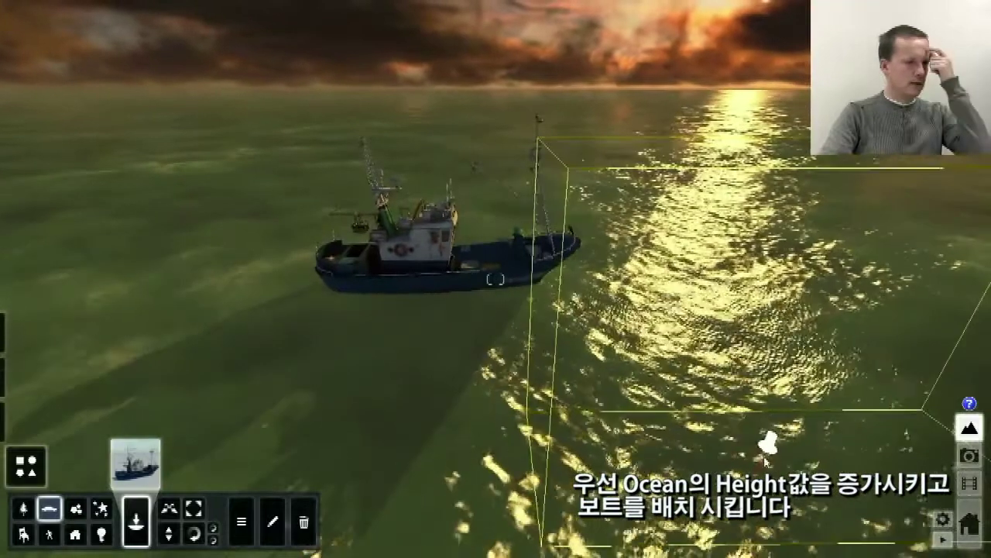
Record a new movie clip in the first slot, capturing the boat view as a camera keyframe.
left_click(969, 484)
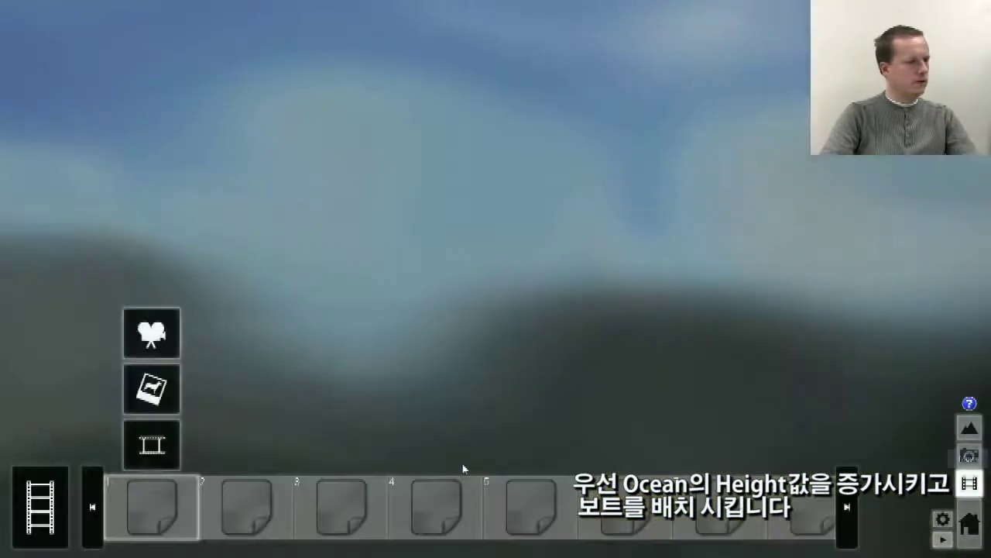
left_click(158, 369)
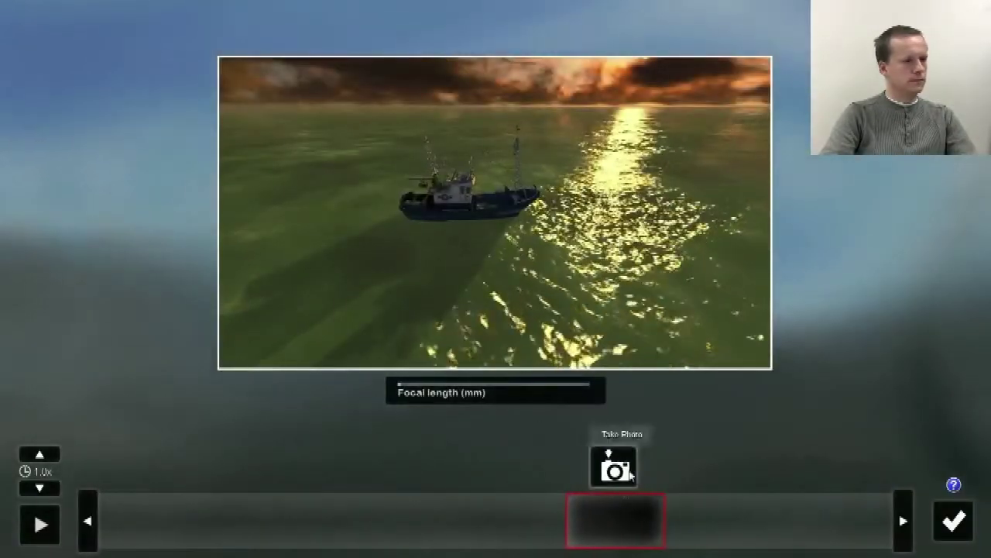
left_click(616, 468)
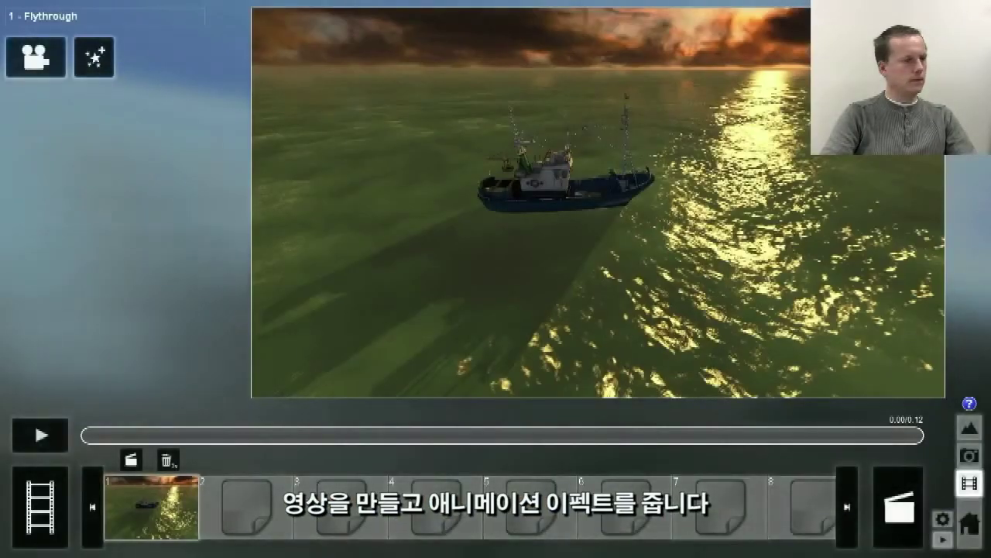
Add the Advanced animation effect to the boat clip and open its animation for editing.
left_click(93, 67)
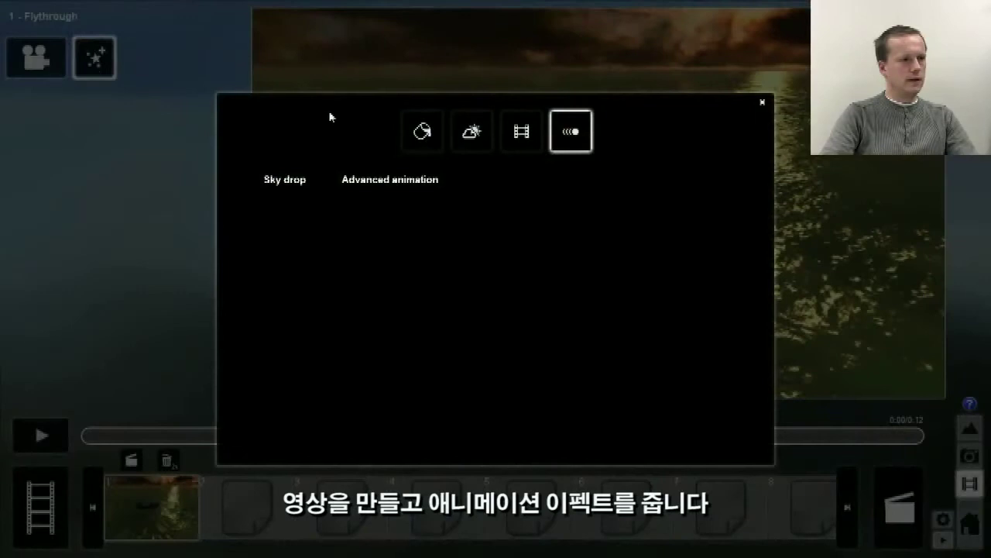
left_click(424, 183)
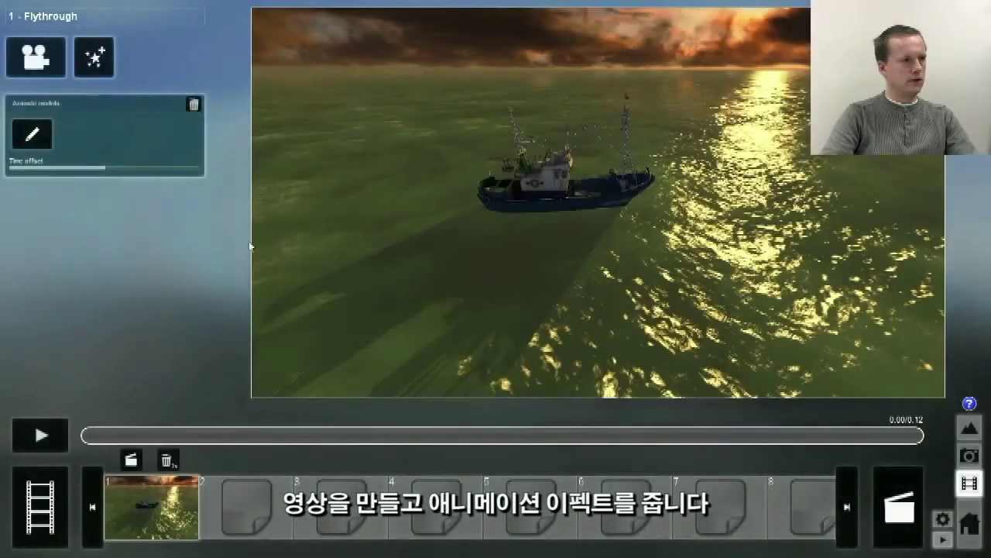
left_click(32, 133)
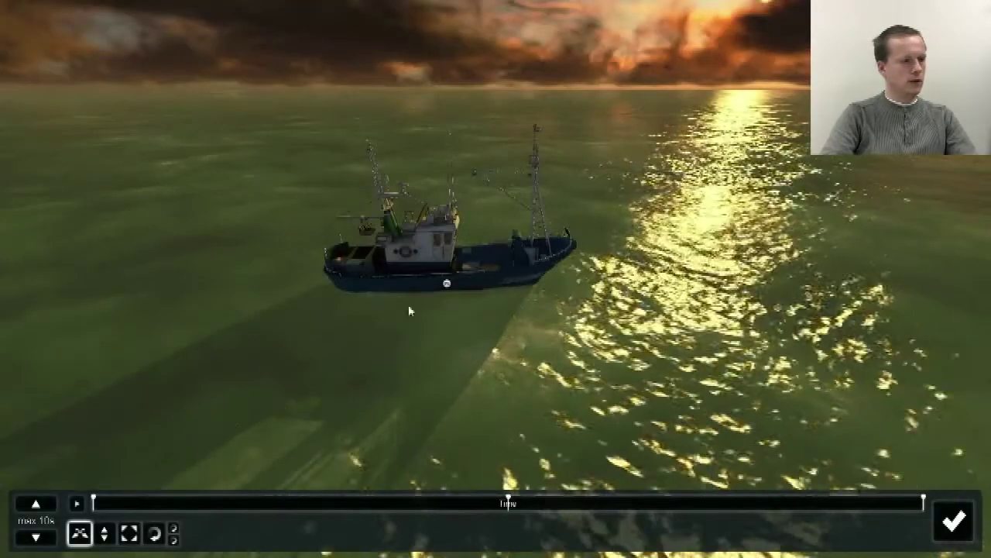
Keyframe the boat's start position, a turning point about a third into the 10-second timeline and another at about four fifths.
left_click_drag(442, 287, 185, 282)
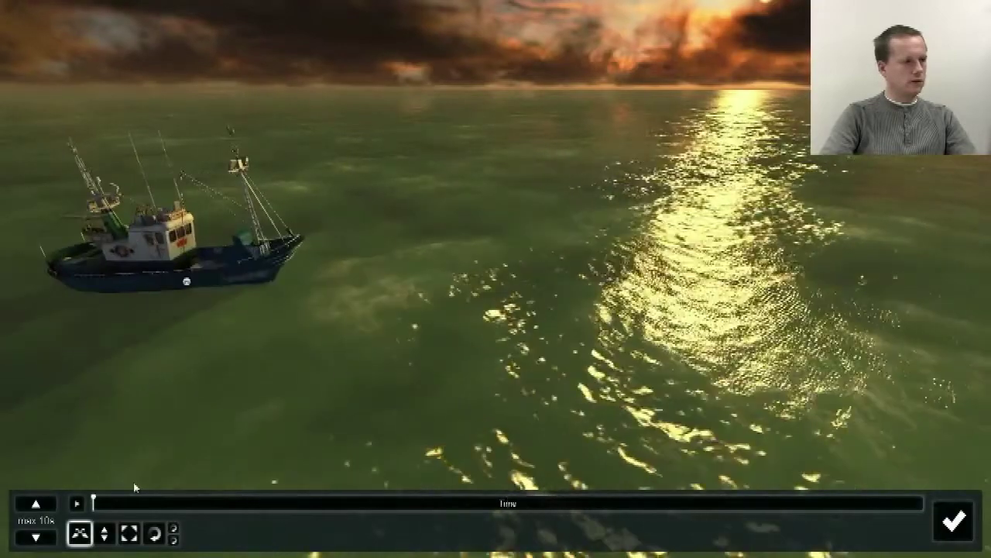
left_click_drag(126, 507, 376, 508)
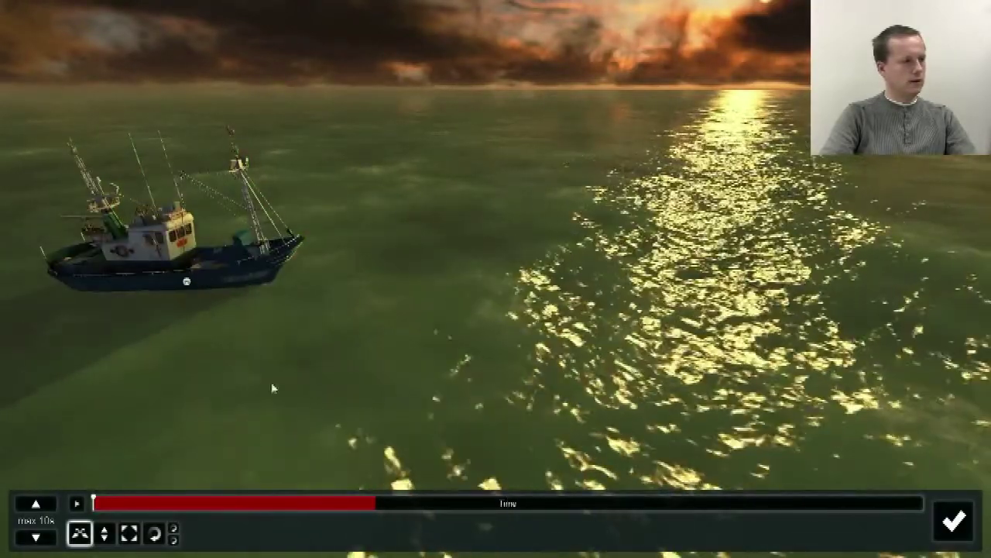
left_click_drag(187, 282, 544, 235)
left_click_drag(378, 505, 774, 504)
left_click_drag(545, 235, 828, 331)
Keyframe the boat's final position farther along its path at the end of the timeline.
key("s")
right_click_drag(827, 332, 875, 338)
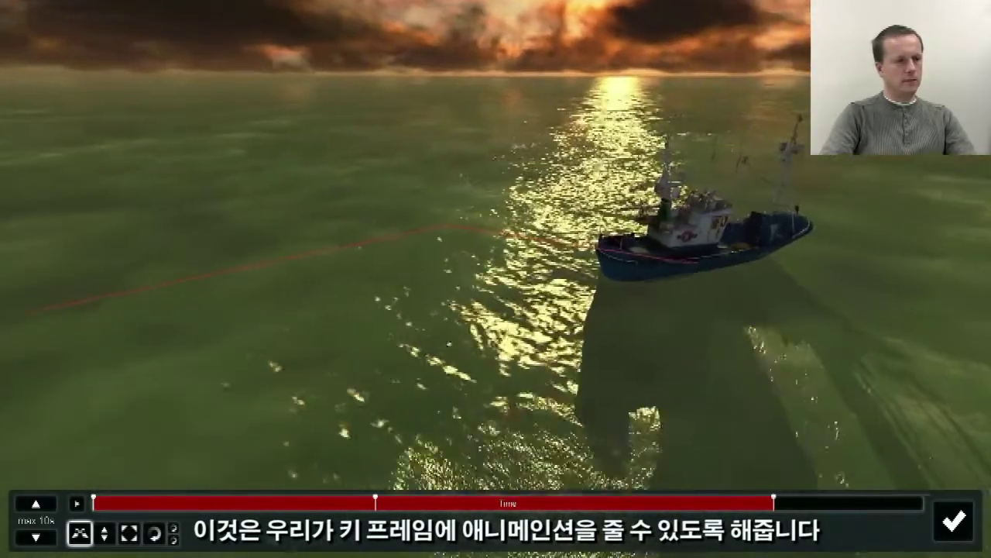
left_click_drag(777, 503, 922, 502)
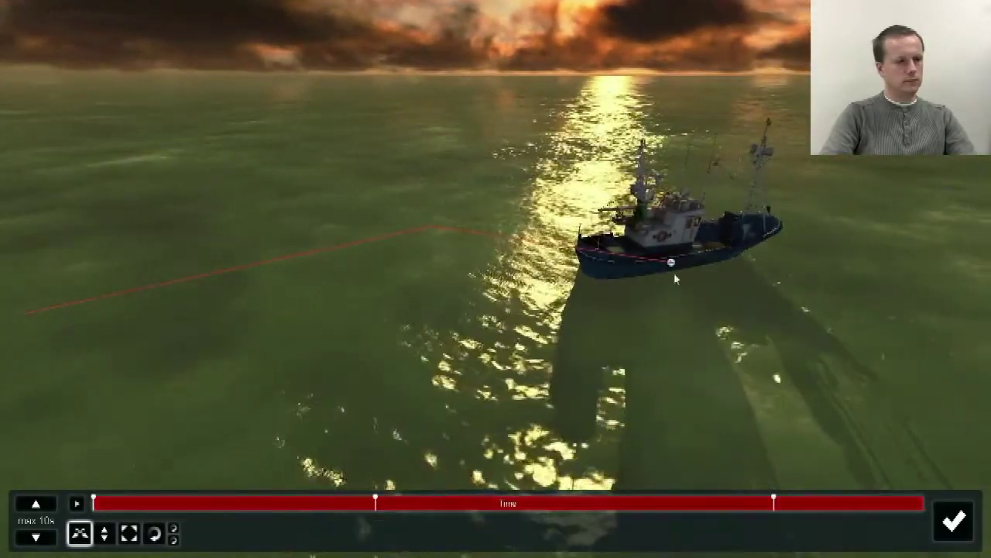
left_click_drag(672, 261, 871, 249)
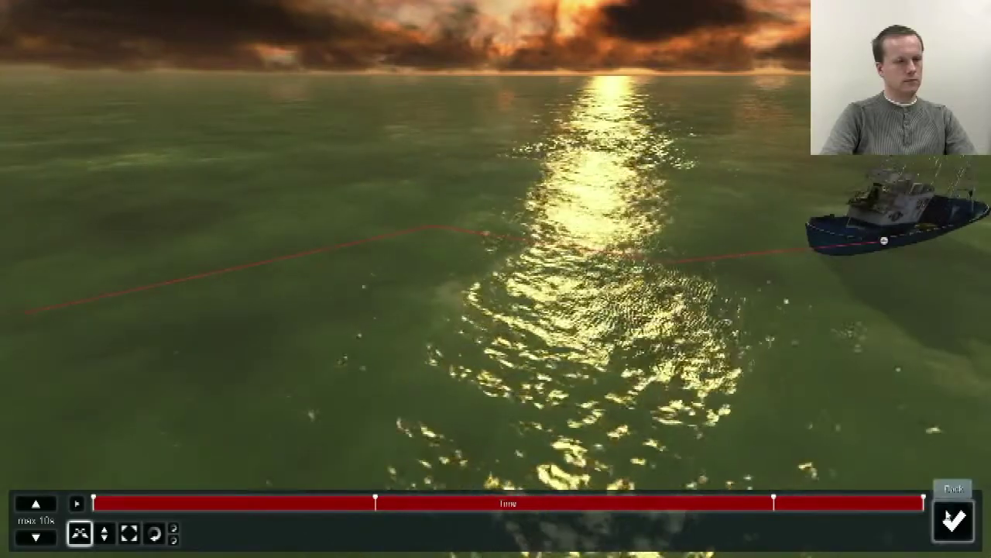
Save the boat's keyframed animation and play back the clip to check its movement.
left_click(954, 521)
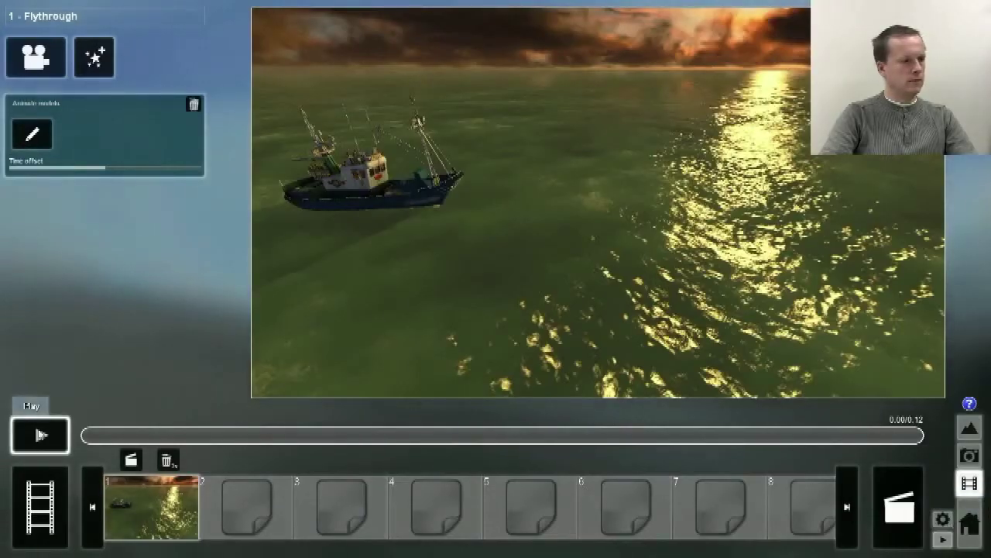
left_click(41, 435)
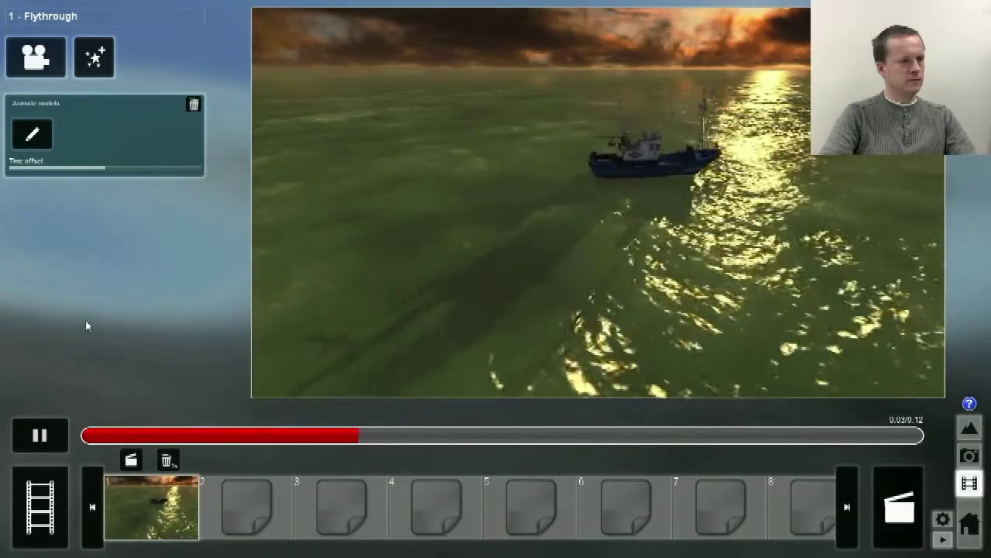
left_click(28, 440)
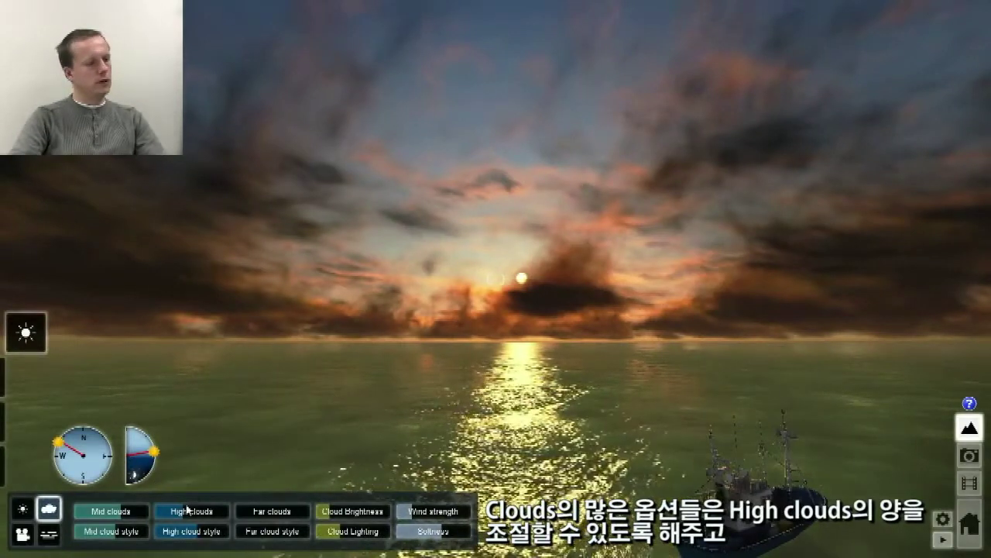
Set High clouds to about 0.3, reduce Mid clouds to about 0.1, and add Far clouds along the horizon.
mouse_move(184, 514)
left_mouse_down()
mouse_move(217, 512)
mouse_move(179, 523)
left_mouse_up()
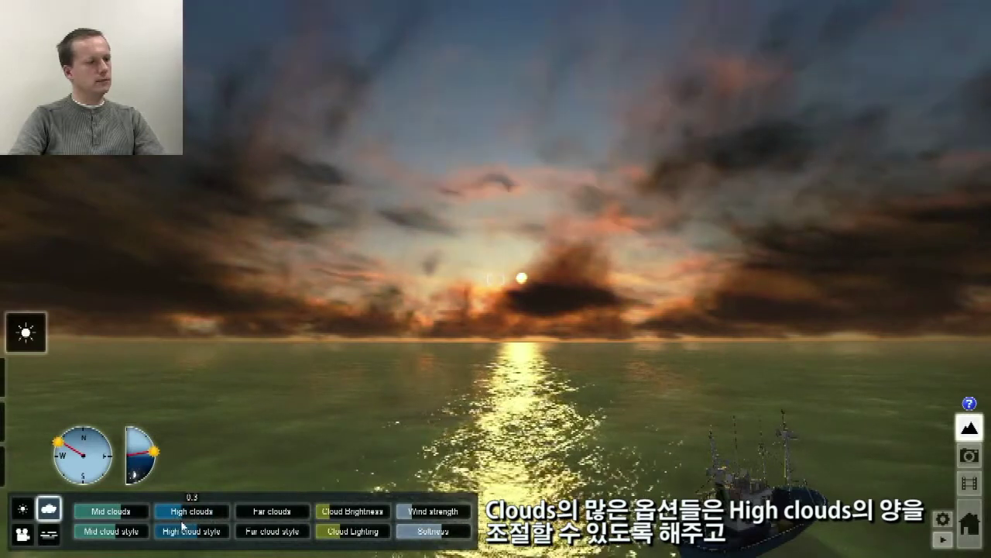
left_click_drag(92, 514, 100, 518)
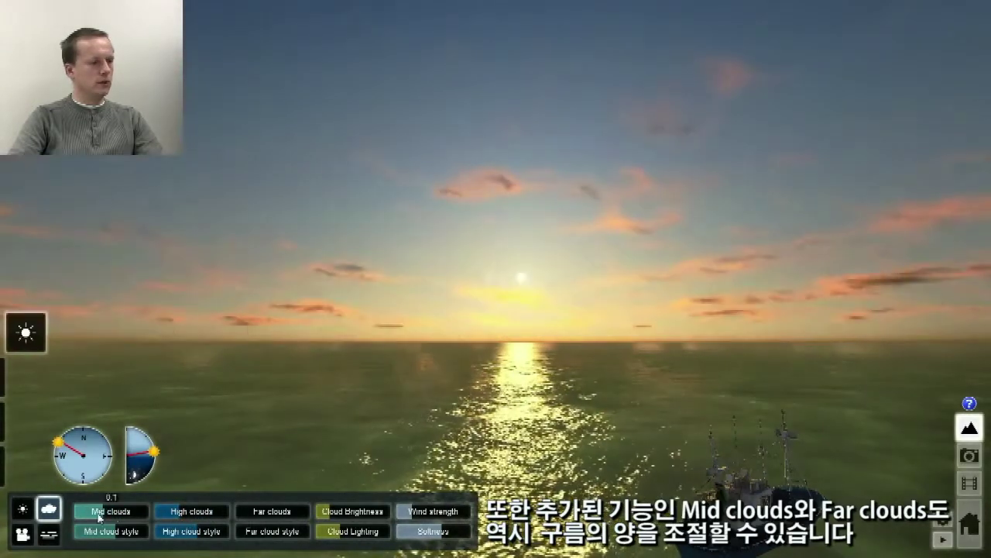
left_click_drag(258, 511, 277, 519)
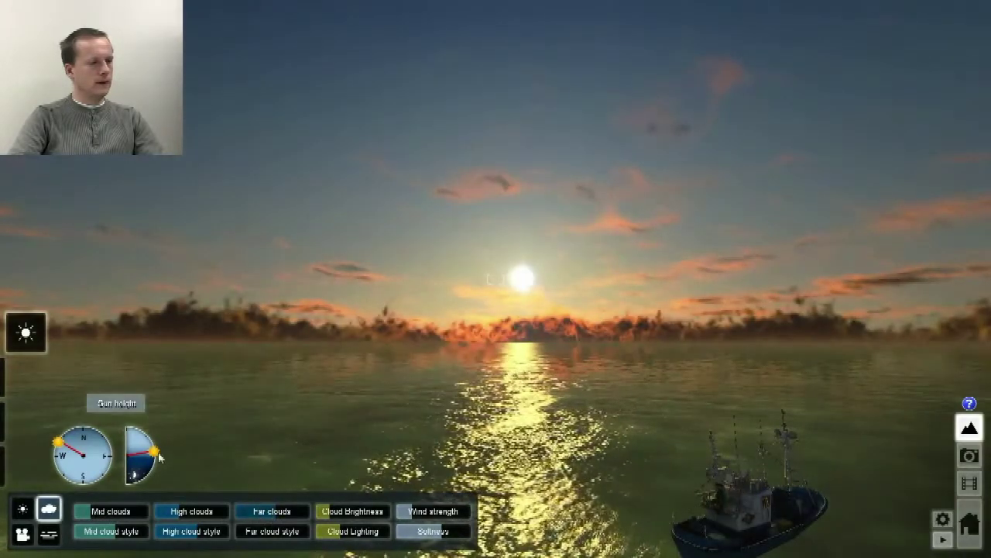
Raise the sun well above the horizon and increase Mid clouds to about 0.2.
left_click_drag(154, 456, 149, 440)
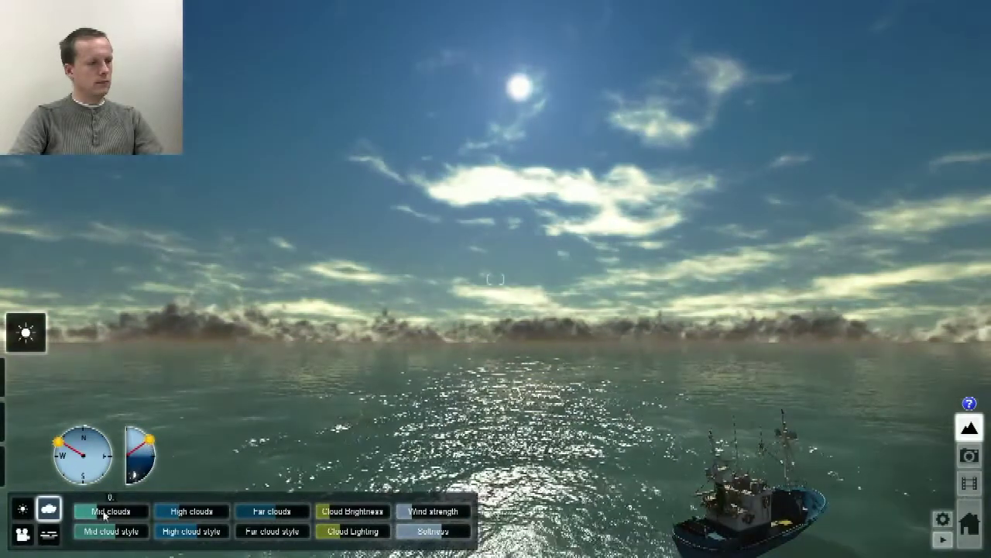
left_click_drag(100, 511, 118, 521)
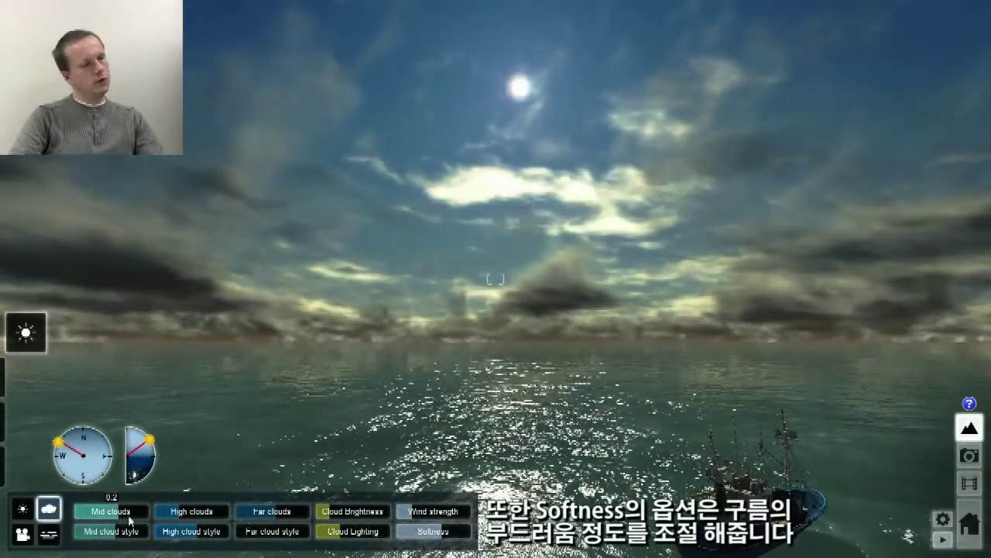
Reduce the clouds' Softness to its minimum and increase Cloud Brightness.
left_click(402, 535)
left_click_drag(439, 540, 380, 552)
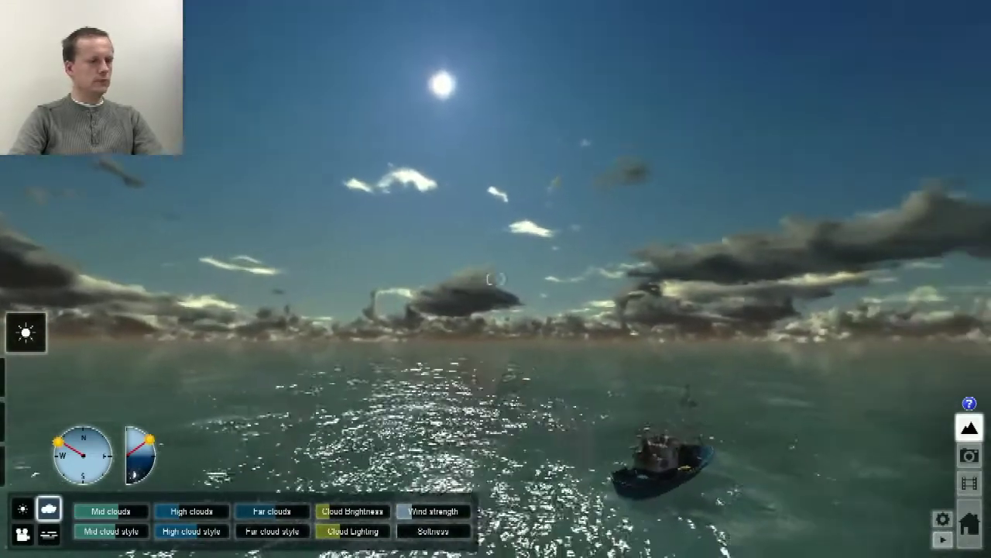
left_click_drag(341, 519, 364, 514)
right_click_drag(659, 281, 398, 372)
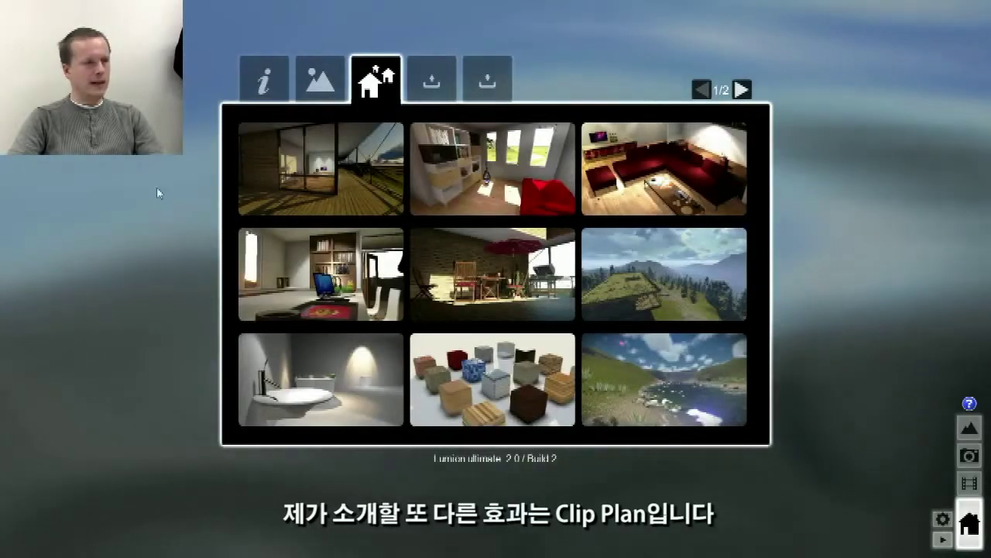
Load the Small Room example scene.
mouse_move(486, 158)
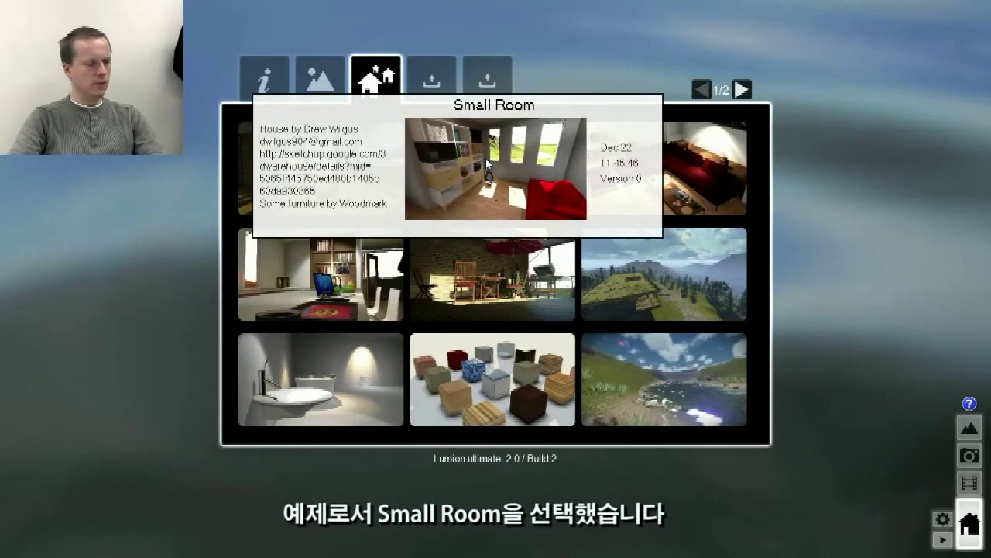
left_click(485, 158)
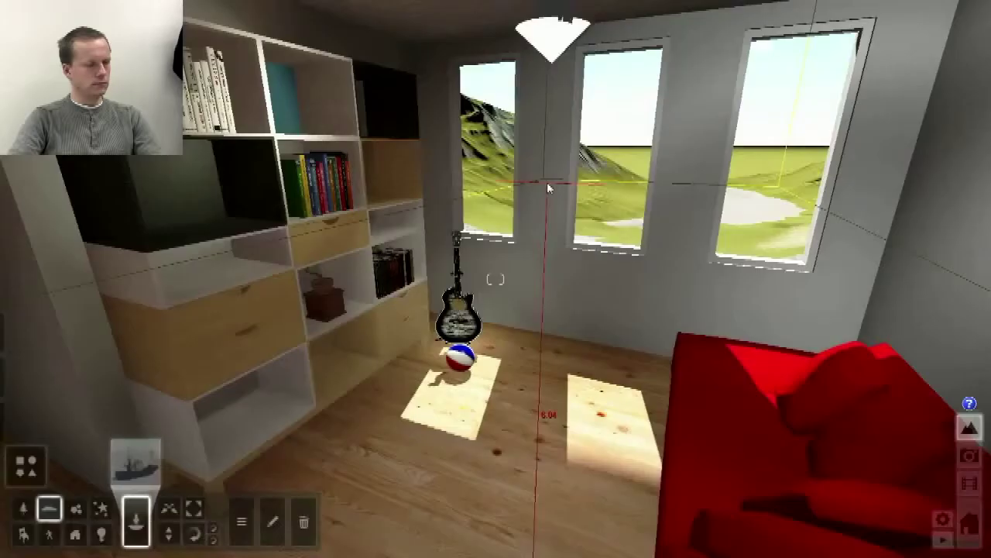
Choose the clip plane from the utilities in the lights library as the object to place.
right_click_drag(564, 183, 356, 180)
key("s")
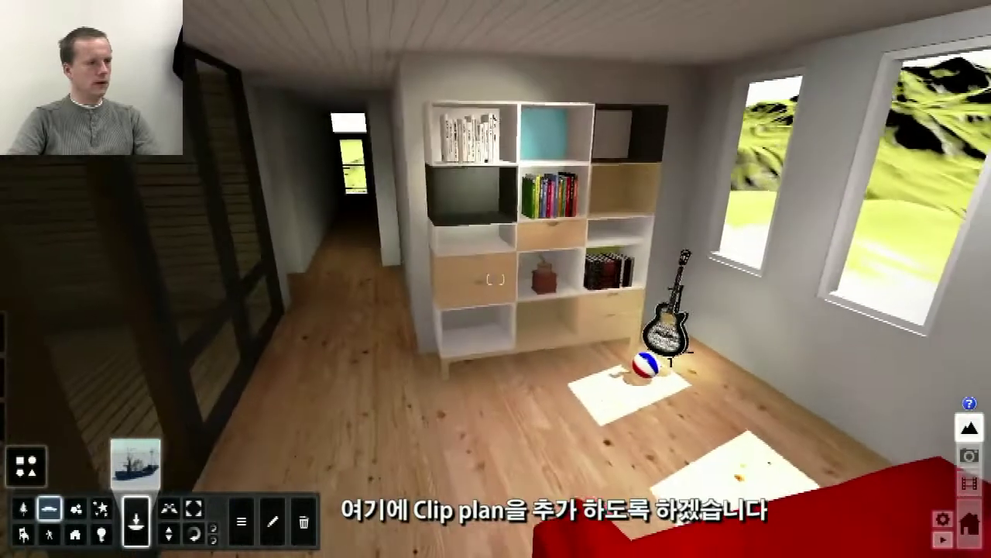
right_click_drag(357, 325, 431, 334)
key("a")
key("w")
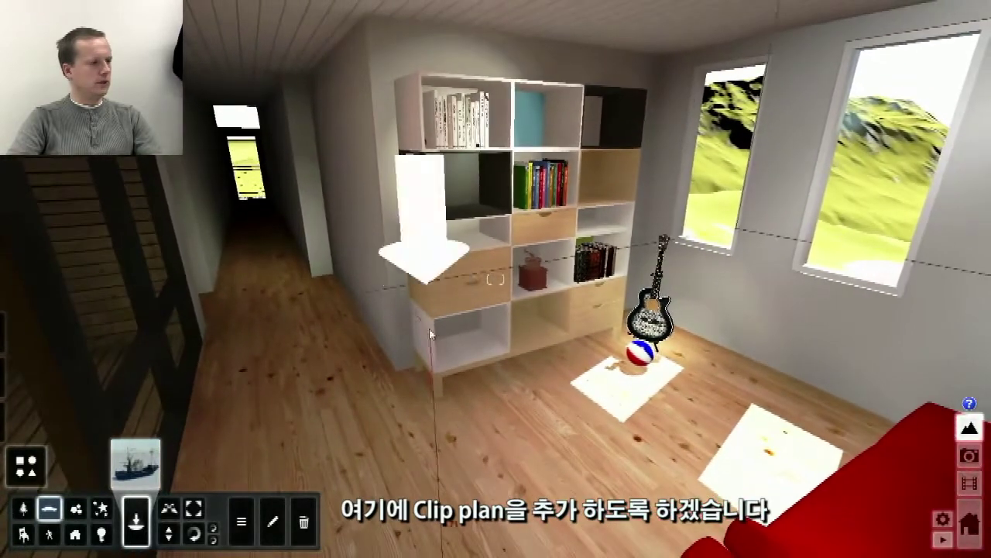
left_click(430, 333)
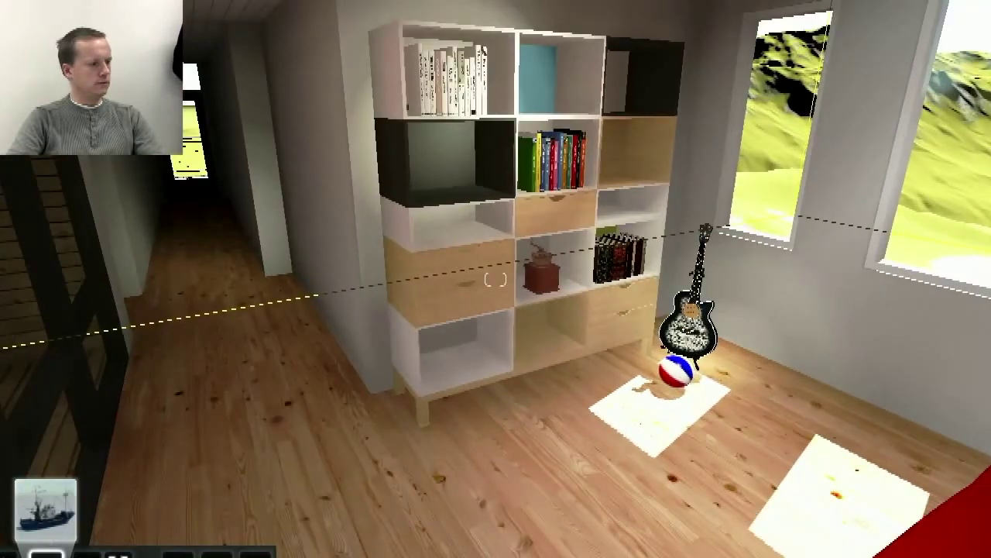
left_click(69, 554)
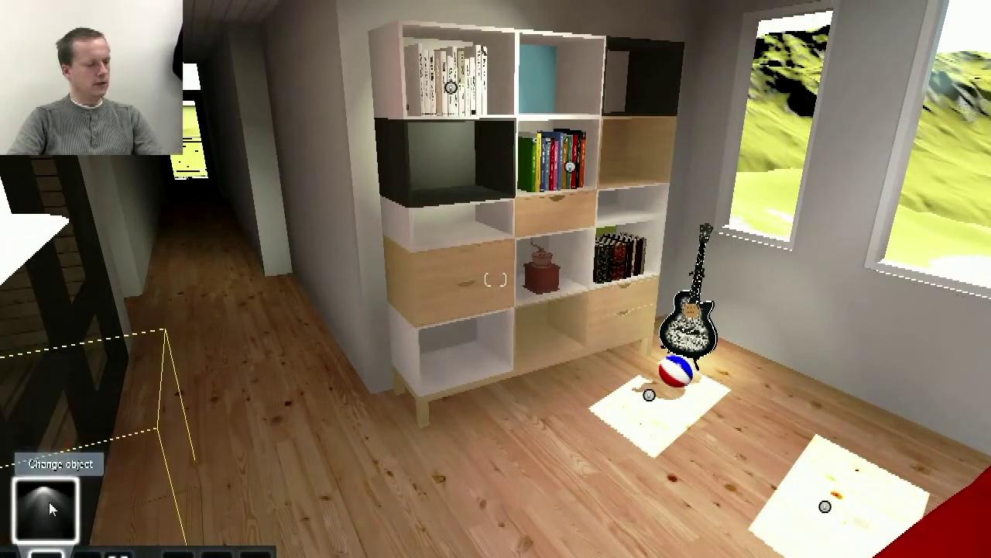
left_click(70, 518)
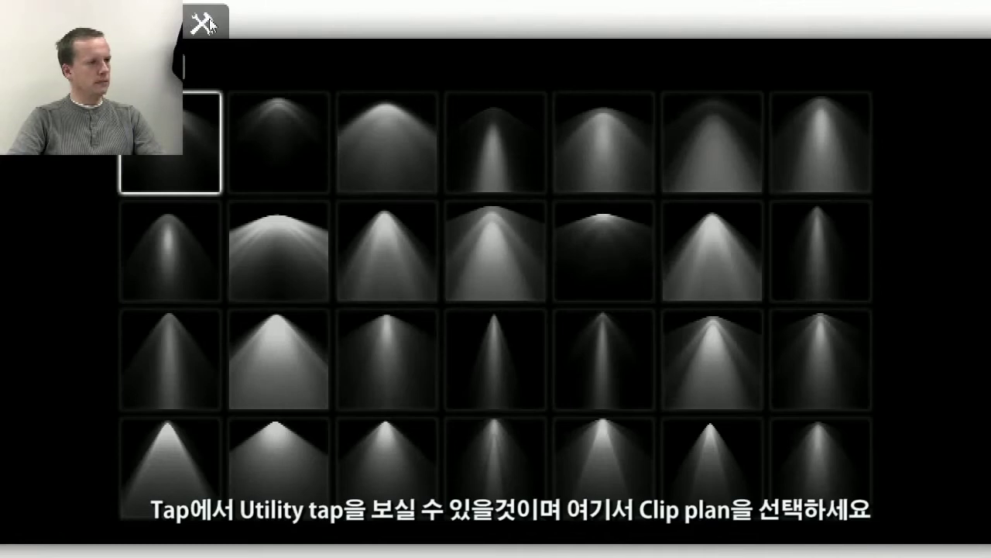
left_click(205, 24)
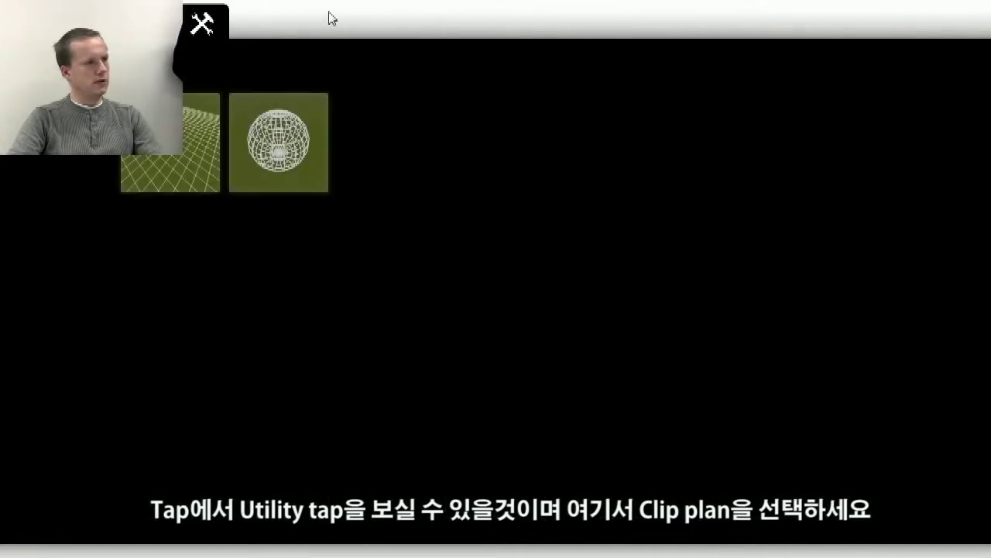
left_click(170, 144)
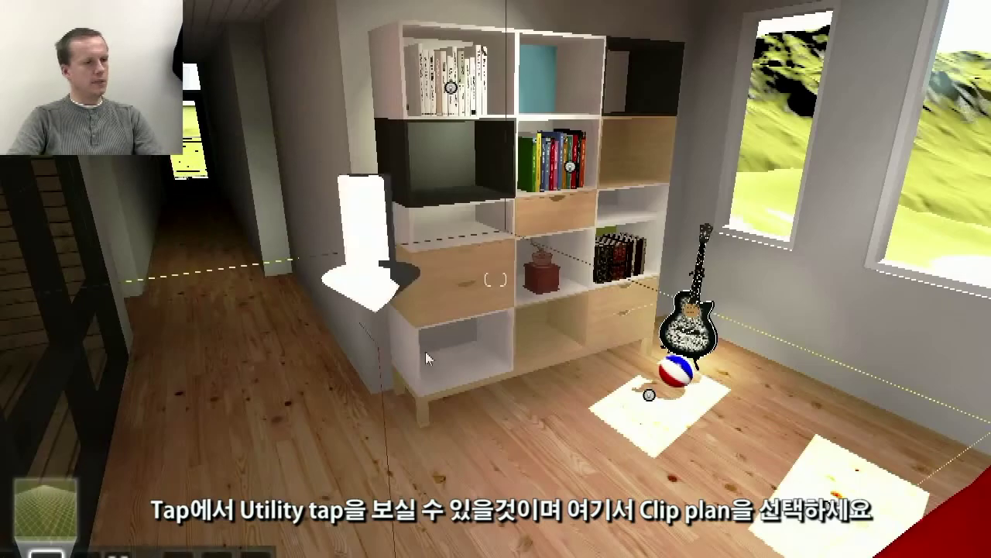
Place the clip plane at the bookshelf so it cuts the room horizontally through the upper shelves.
left_click(402, 170)
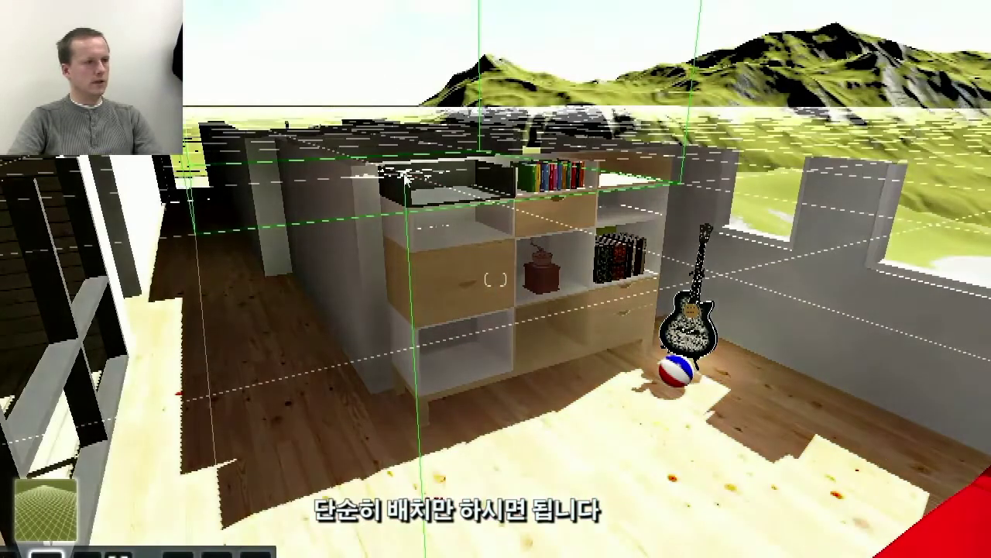
left_click_drag(406, 176, 401, 353)
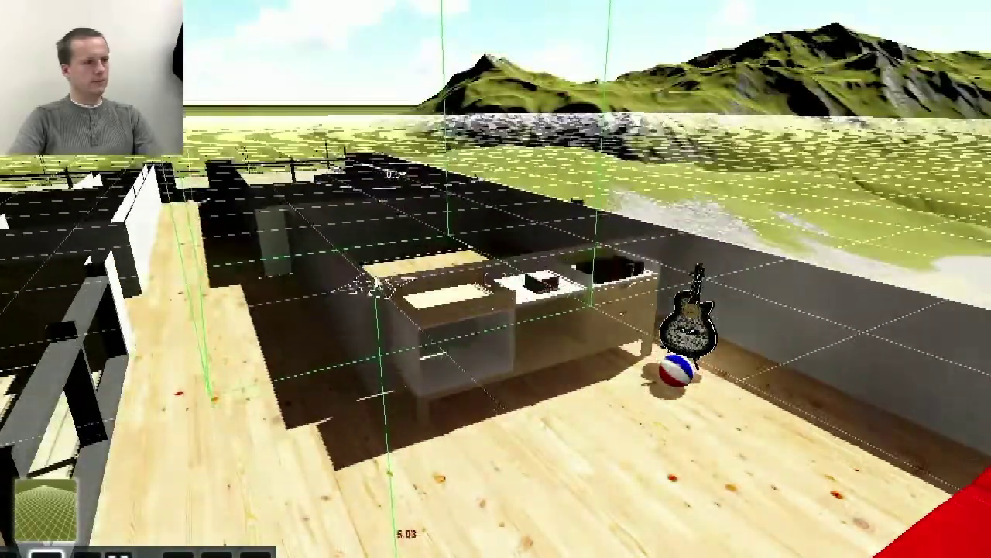
left_click(397, 190)
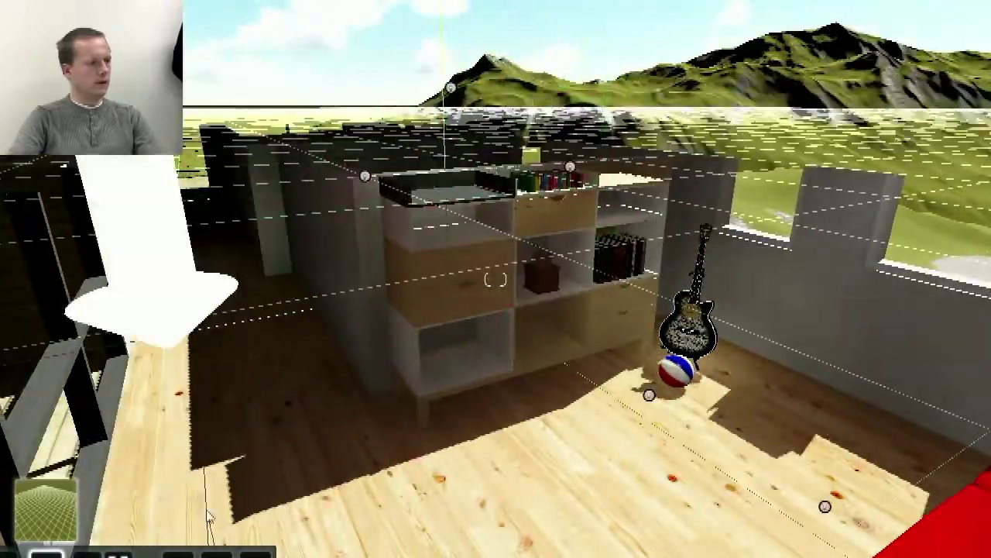
Change the clip plane's height, moving it down through the house to shift the section cut.
left_click(86, 554)
right_click_drag(201, 434, 46, 462)
key("s")
key("d")
right_click_drag(141, 457, 120, 462)
left_click(505, 228)
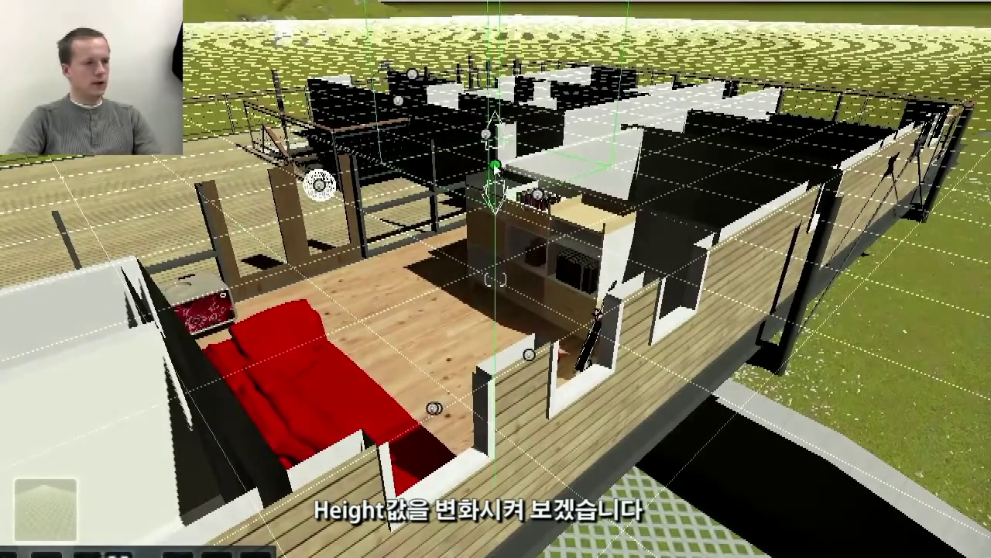
left_click_drag(496, 168, 532, 397)
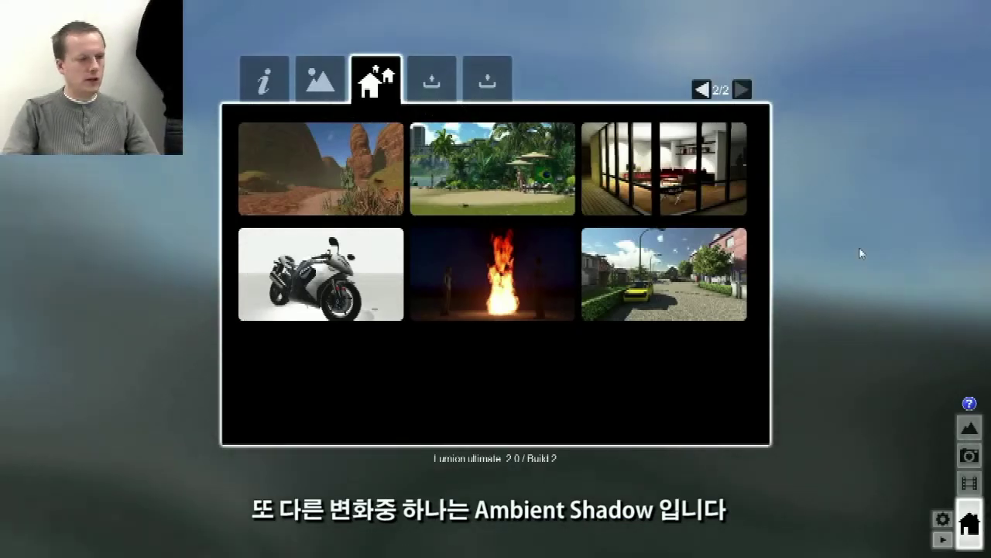
Load the street example scene with the yellow car and reduce its Ambient Shadows.
left_click(711, 289)
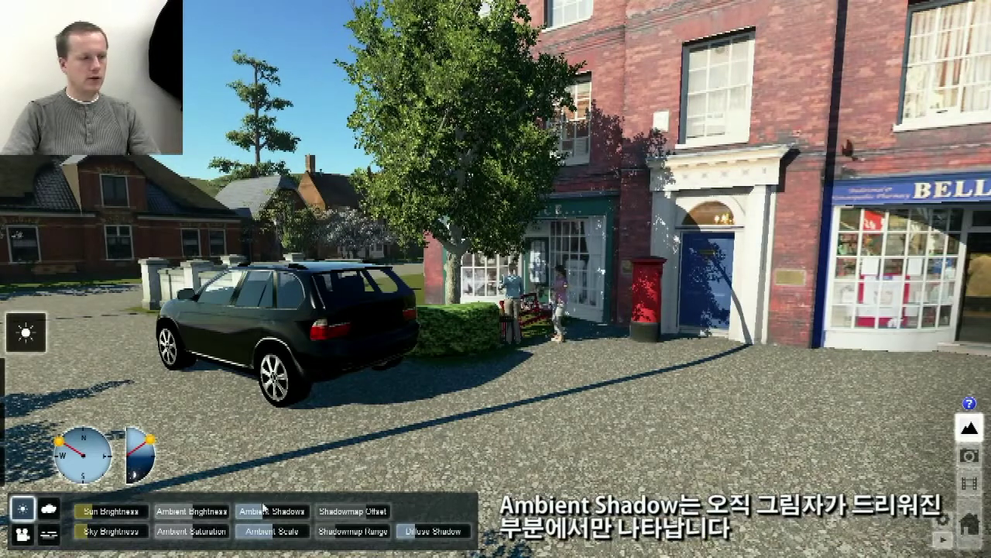
left_click_drag(279, 515, 253, 517)
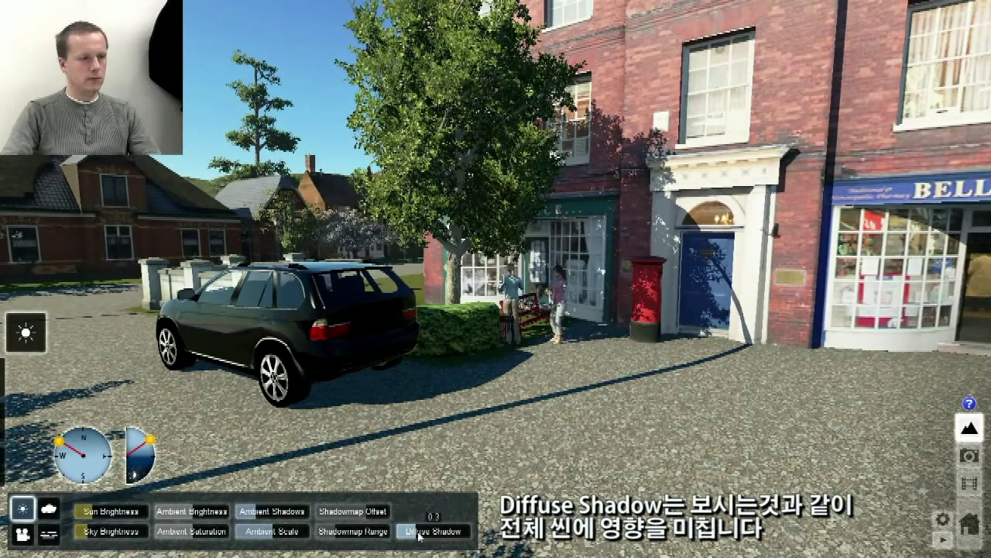
Increase the Diffuse Shadow and adjust the Ambient Scale and Ambient Shadows for the street scene.
left_click_drag(436, 534, 469, 540)
mouse_move(276, 540)
left_mouse_down()
mouse_move(296, 542)
mouse_move(263, 545)
mouse_move(274, 543)
left_mouse_up()
left_click_drag(409, 535, 450, 536)
mouse_move(268, 516)
left_mouse_down()
mouse_move(301, 517)
mouse_move(263, 521)
left_mouse_up()
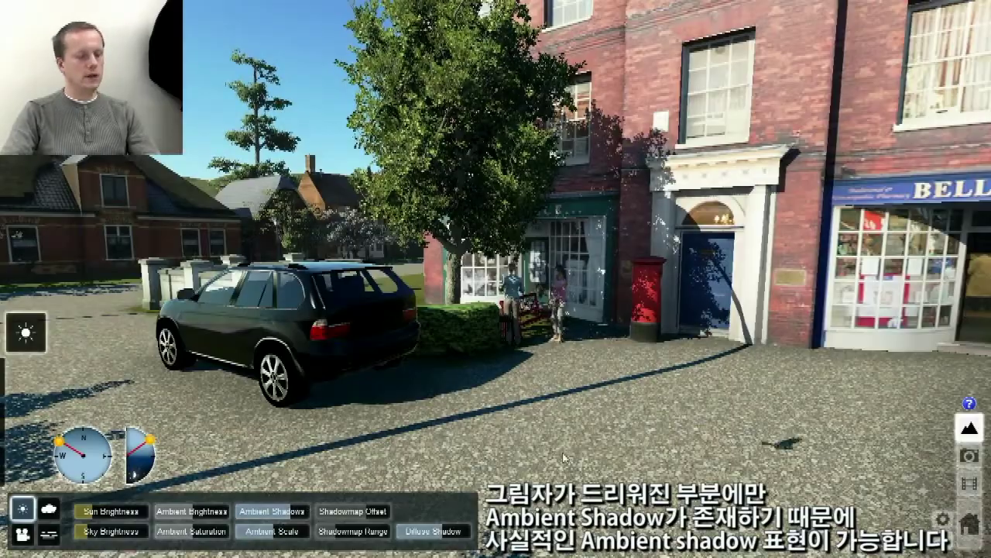
Examine the shadows around the parked black car, hedge, tree and storefront from different viewpoints.
key("w")
right_click_drag(640, 346, 668, 310)
key("w")
key("w")
key("s")
key("s")
mouse_move(774, 325)
right_mouse_down()
mouse_move(748, 326)
mouse_move(759, 324)
right_mouse_up()
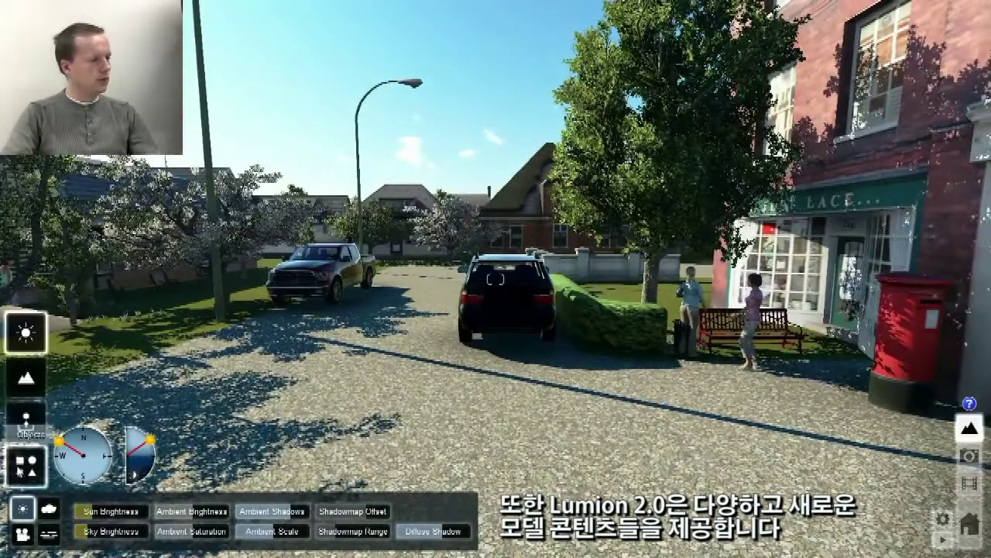
Open the Transport Library and look over its bicycles, motorbikes and caravans.
left_click(24, 464)
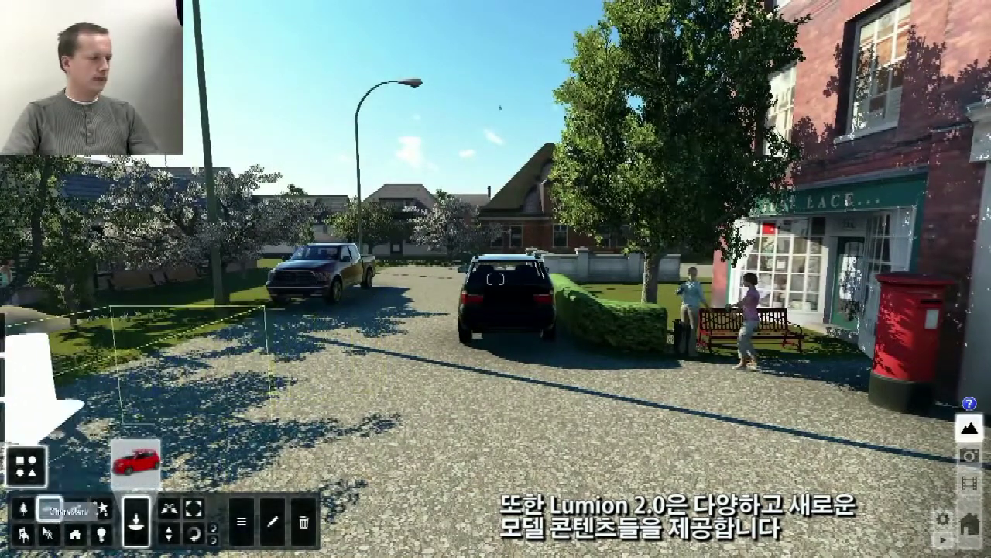
left_click(136, 463)
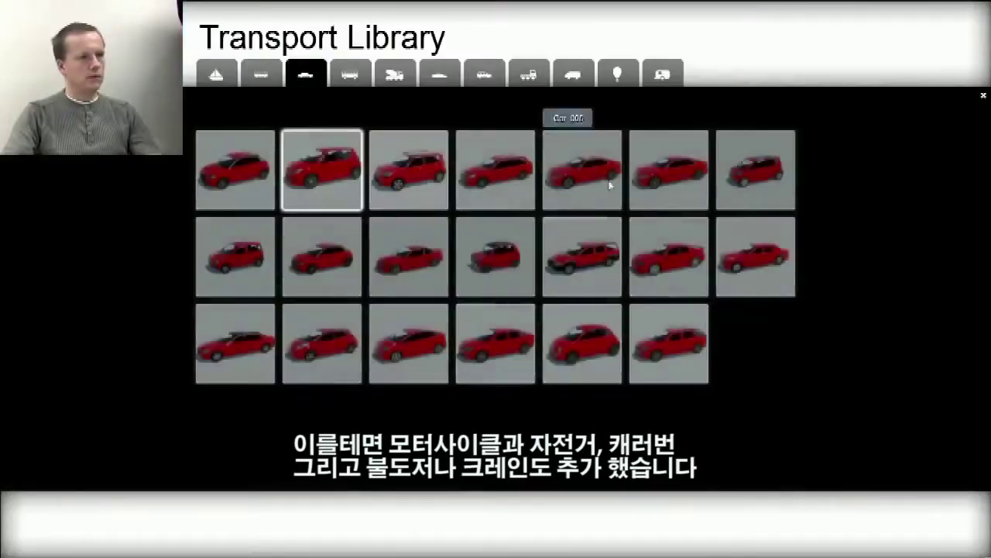
left_click(676, 73)
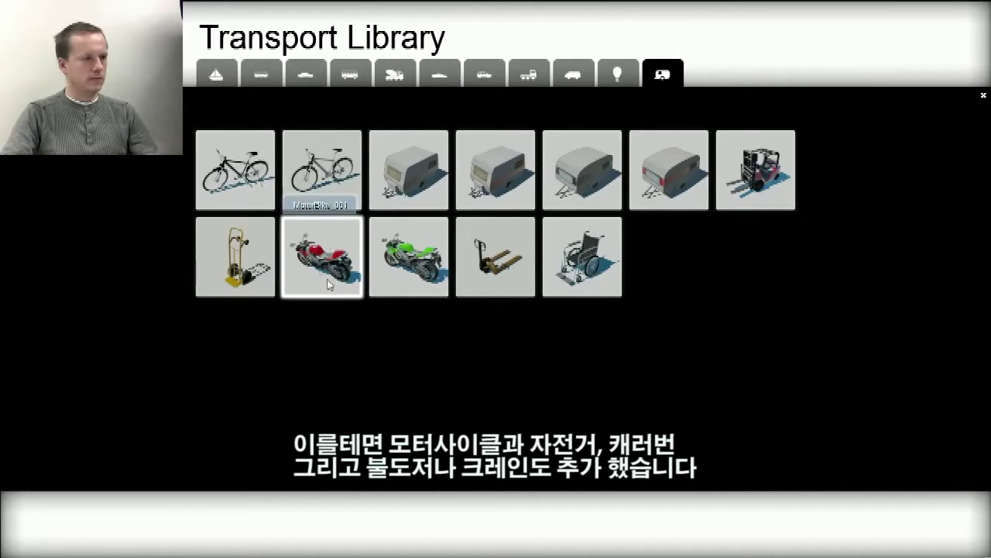
Place a mobile crane from the Transport Library's construction vehicles on the street near the black car.
left_click(413, 72)
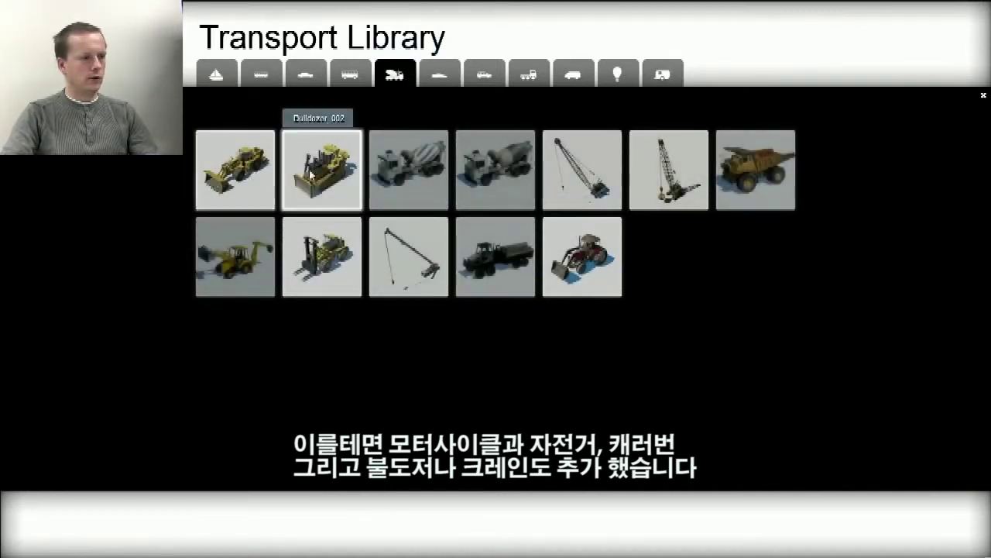
left_click(409, 265)
left_click(343, 343)
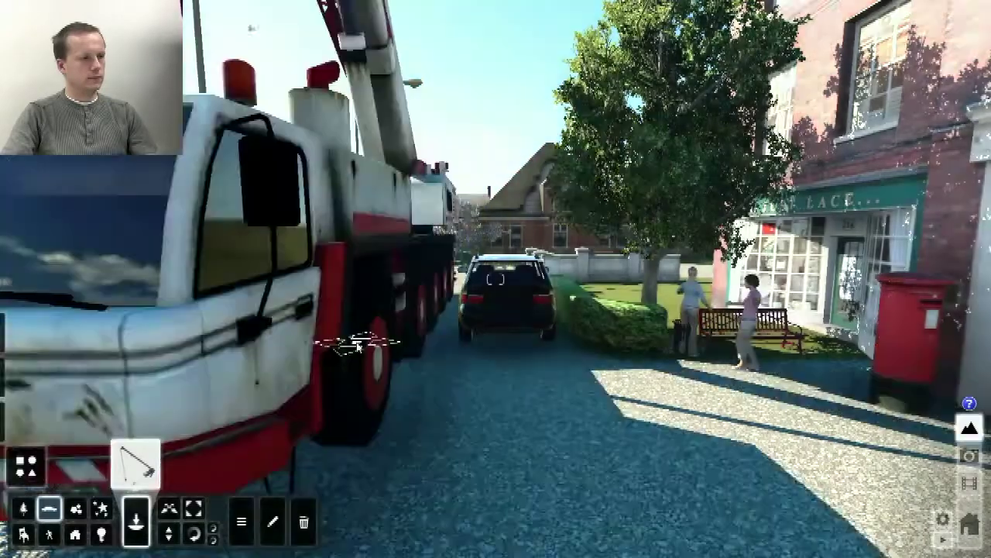
Place the standing bald man in camouflage shorts from the Character Library on the gravel street in front of the mobile crane.
key("s")
right_click_drag(457, 337, 175, 237)
key("d")
right_click_drag(379, 233, 457, 321)
key("s")
key("a")
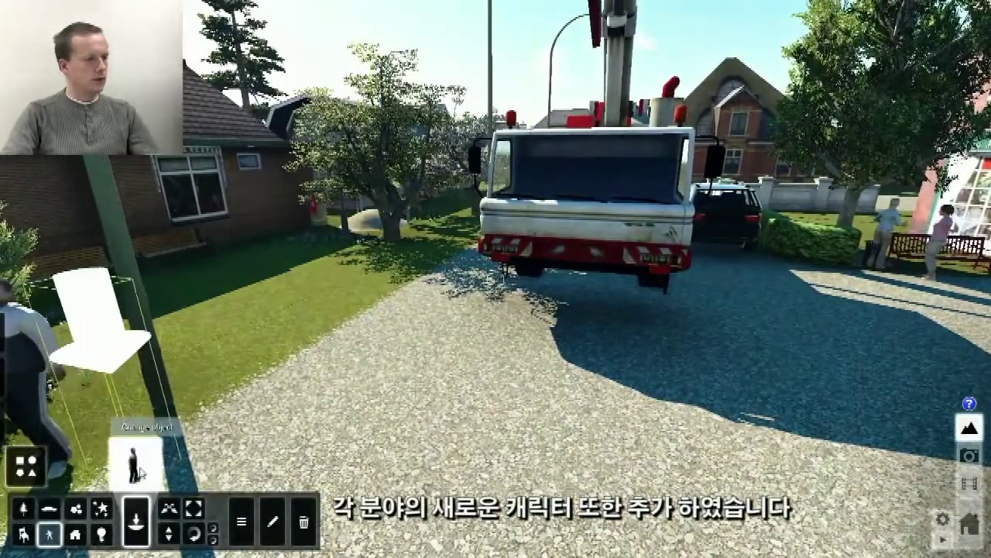
left_click(137, 464)
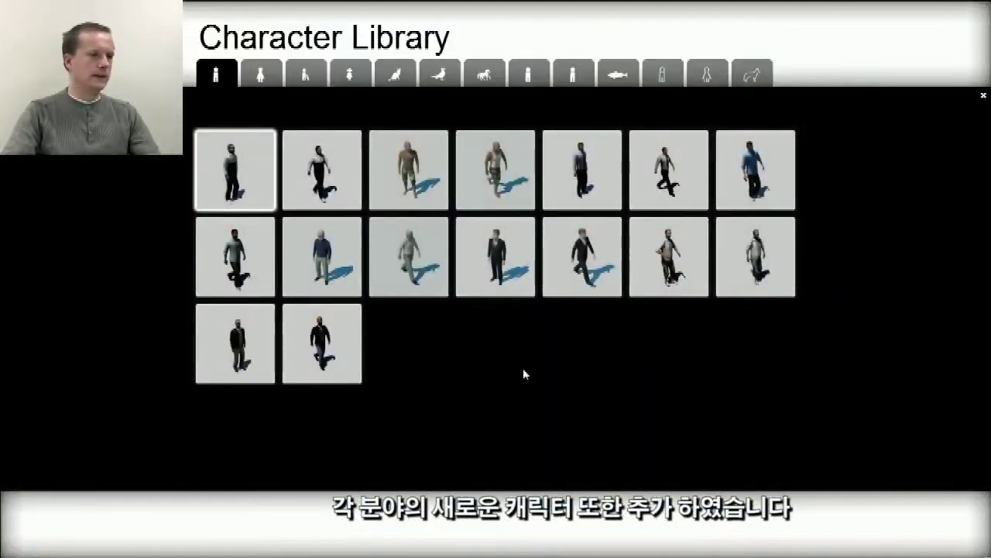
left_click(403, 202)
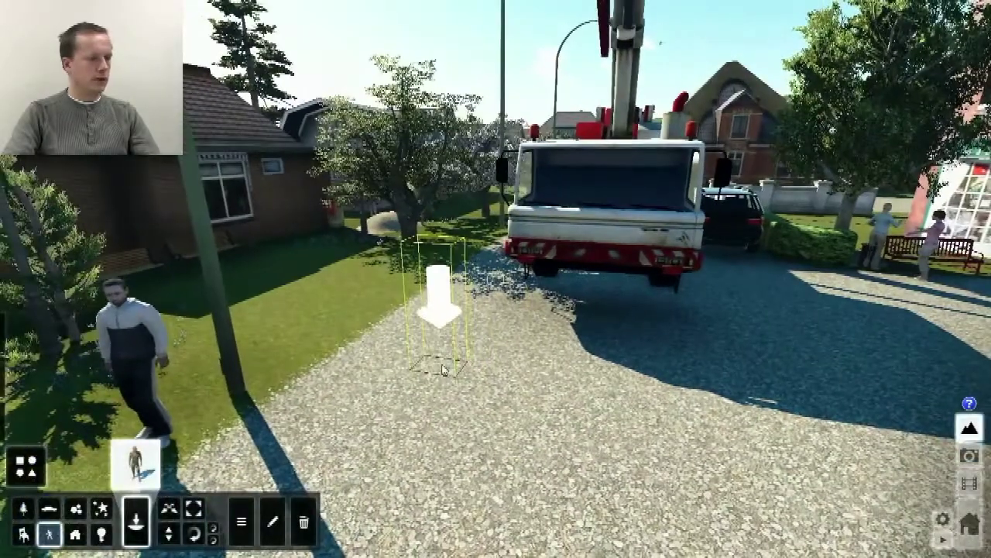
left_click(443, 370)
Place the standing man in a black suit from the Character Library on the street beside the man in camouflage shorts.
key("w")
mouse_move(444, 370)
right_mouse_down()
mouse_move(495, 279)
mouse_move(611, 273)
right_mouse_up()
key("a")
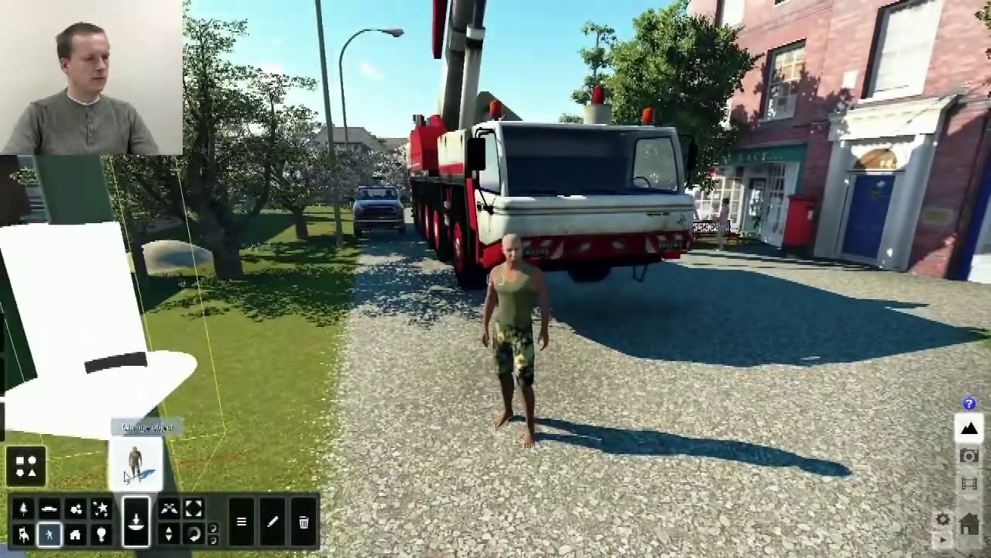
left_click(128, 477)
left_click(507, 279)
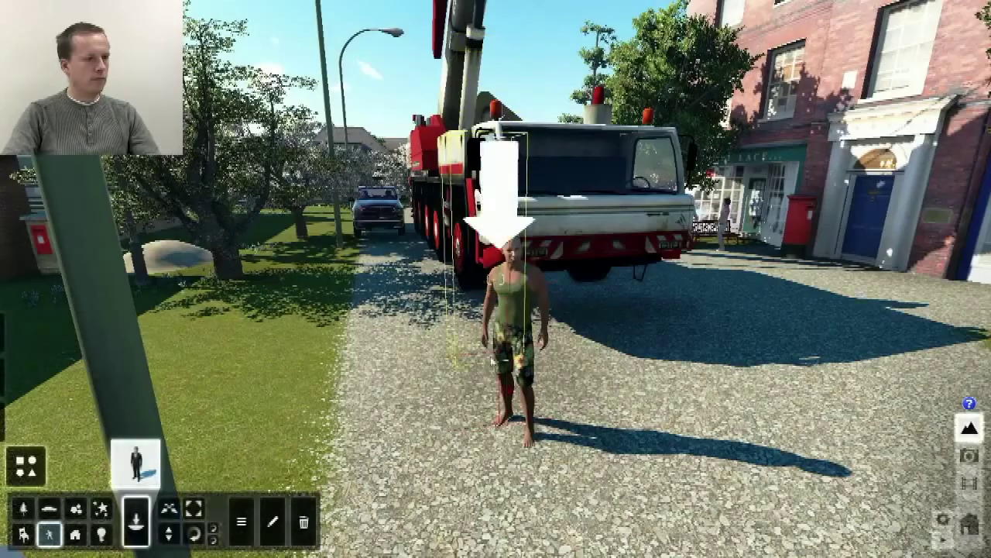
left_click(398, 364)
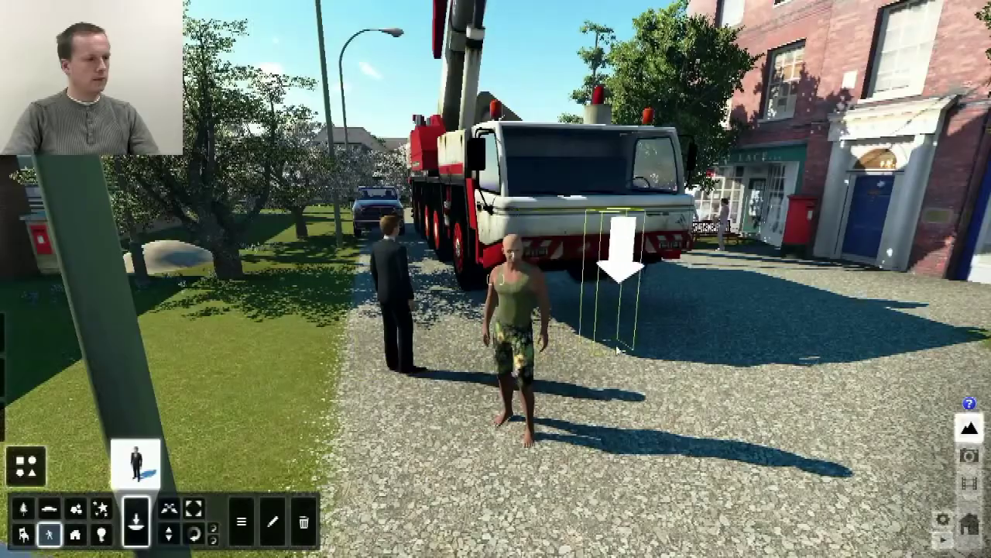
Look through all four pages of chairs and benches in the Indoor Library.
key("d")
right_click_drag(619, 350, 620, 350)
key("s")
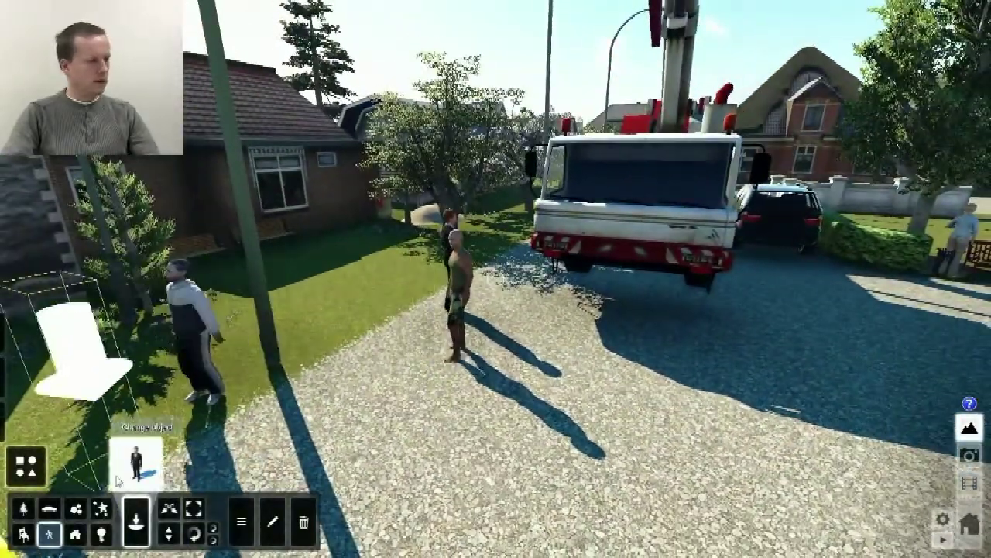
left_click(24, 535)
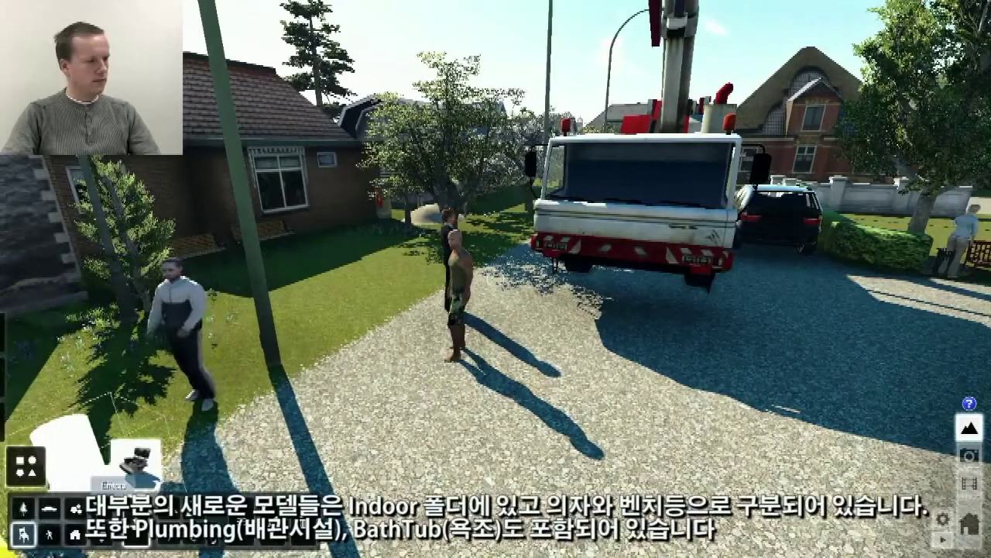
left_click(143, 477)
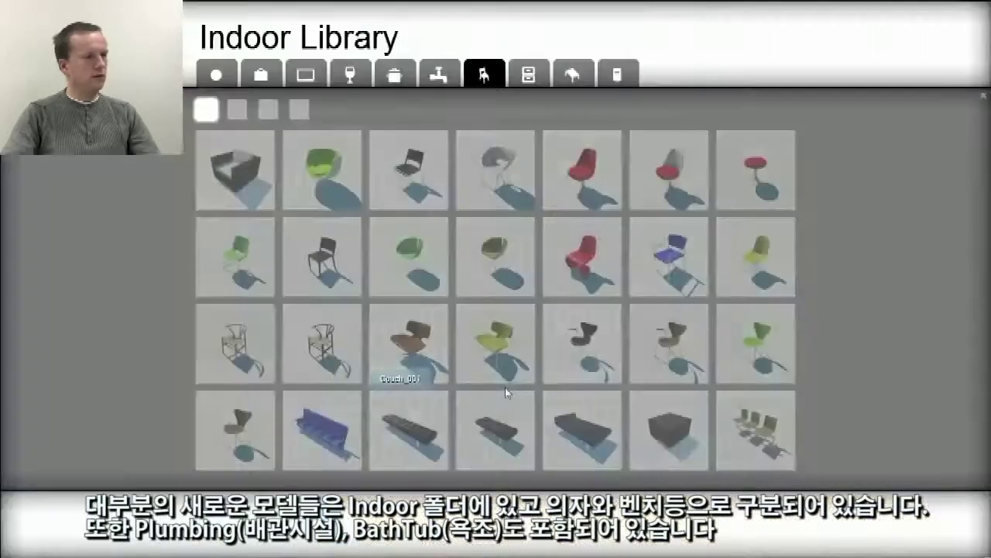
left_click(236, 111)
left_click(268, 111)
left_click(298, 112)
Place the oval bathtub from the Indoor Library's Plumbing models on the street in front of the two standing men.
left_click(445, 68)
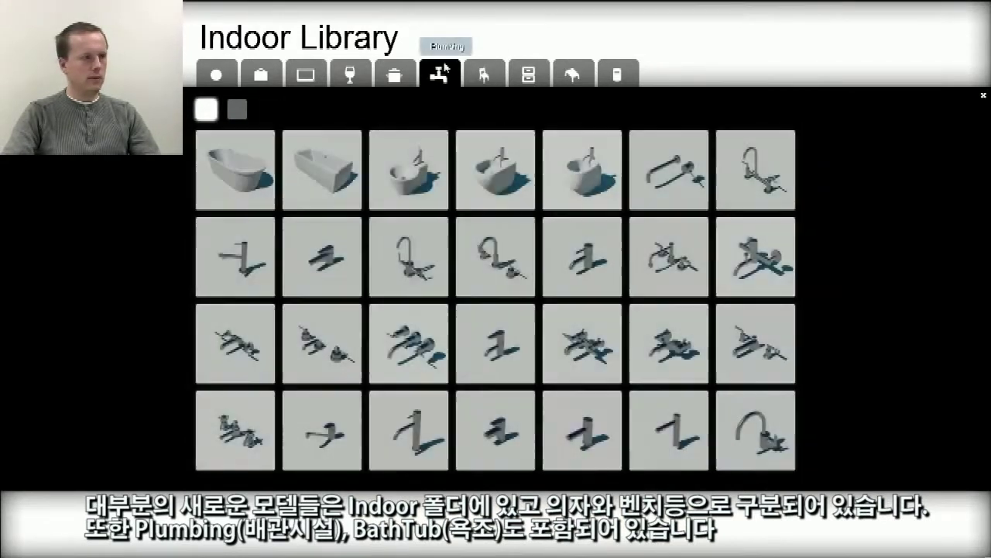
left_click(233, 173)
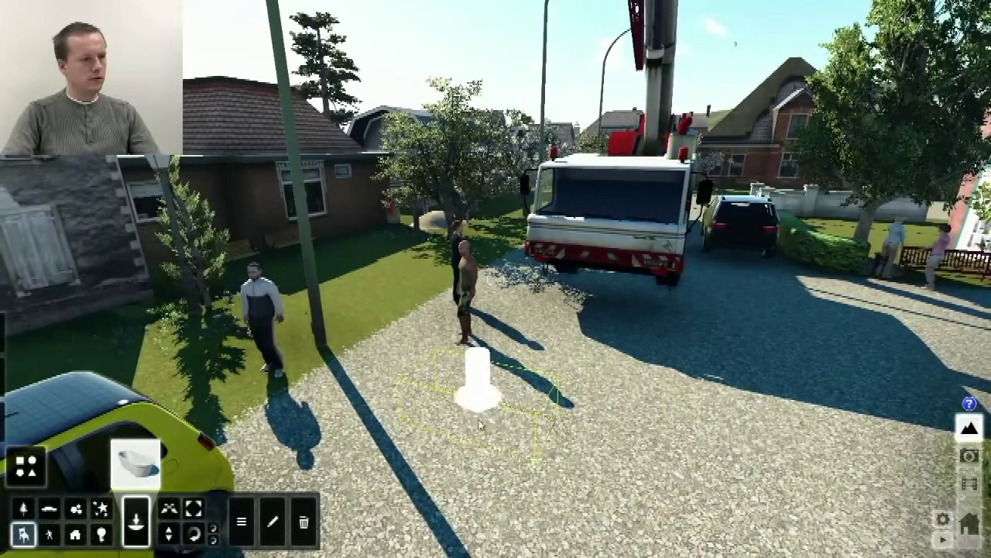
left_click(480, 425)
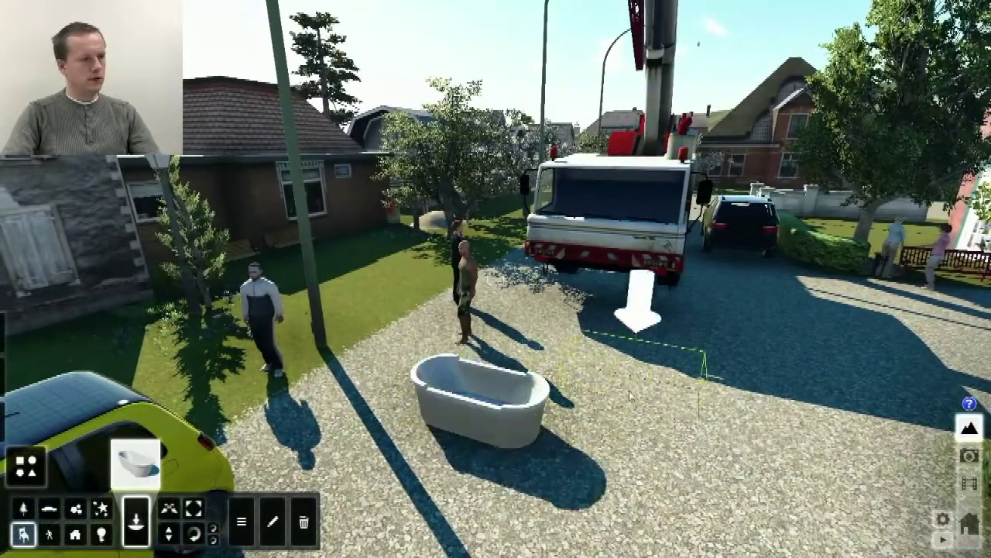
Place two curved faucets from the Plumbing models on the bathtub, one on the near rim and one on the far rim.
key("w")
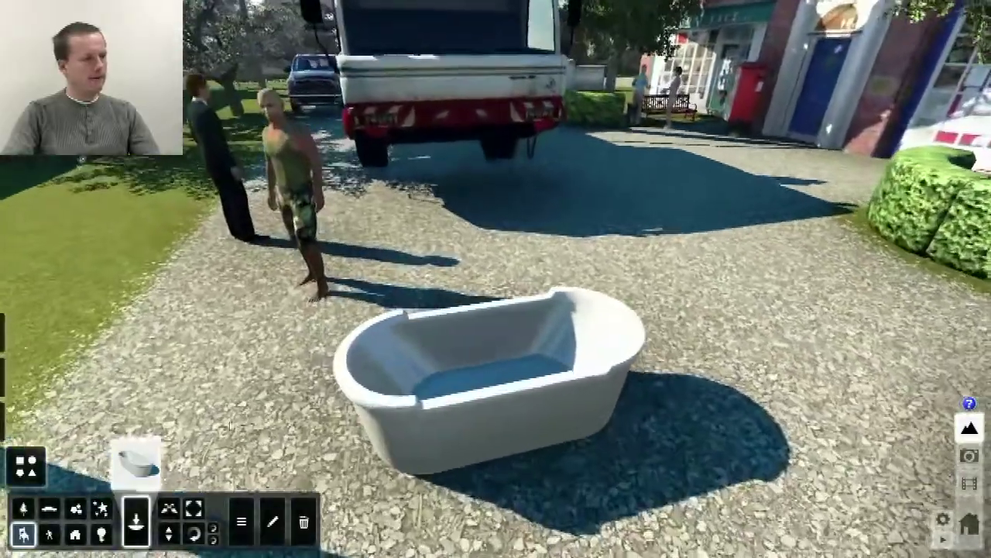
left_click(141, 465)
left_click(412, 256)
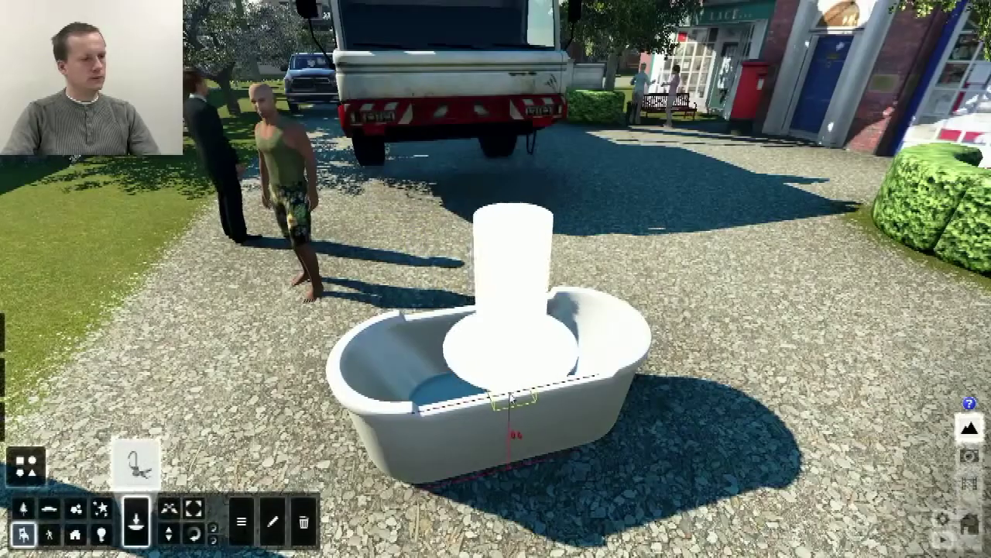
left_click(505, 387)
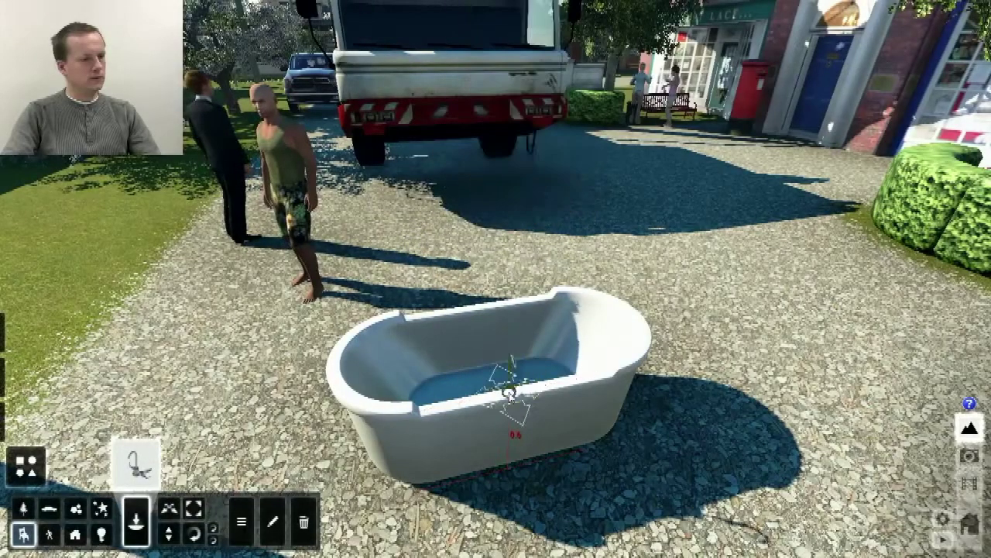
left_click(444, 316)
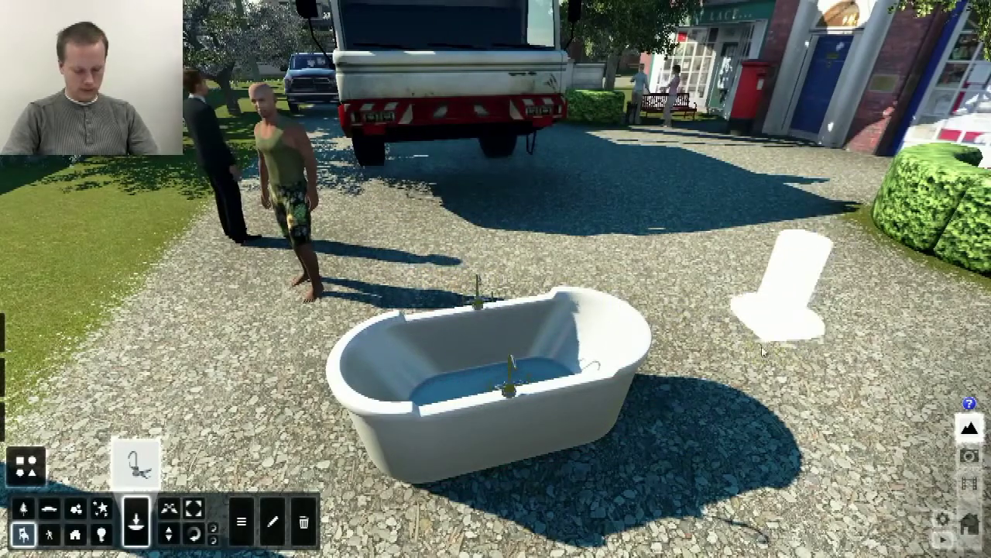
Delete the faucet on the near rim of the bathtub.
key("a")
right_click_drag(780, 325, 914, 328)
key("w")
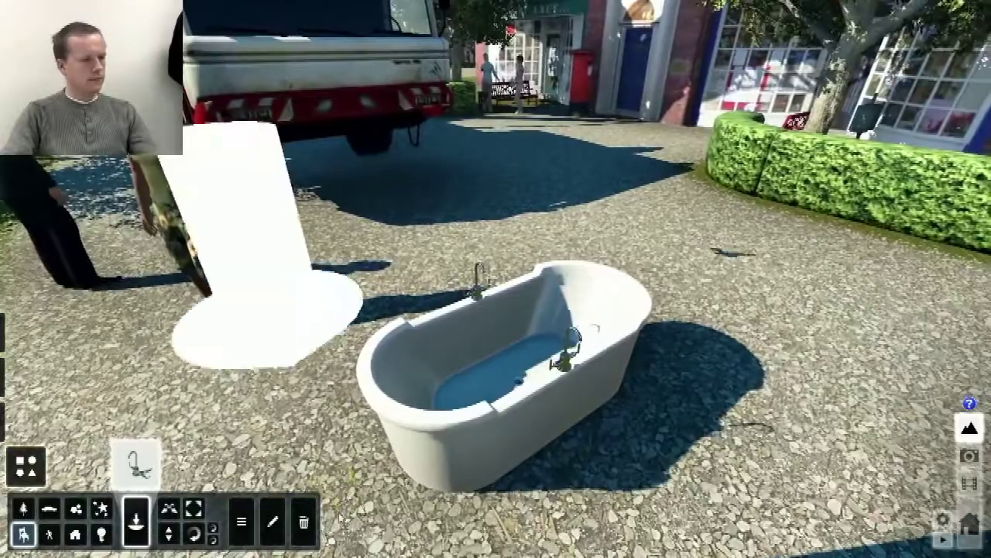
left_click(303, 522)
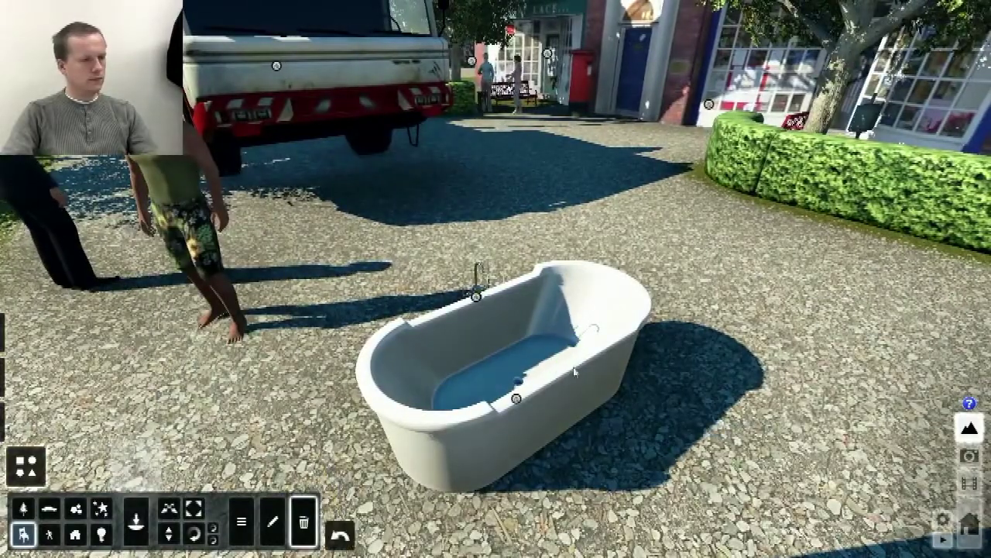
Open the Outdoor Library's assorted models containing the national flags.
key("d")
right_click_drag(674, 366, 695, 368)
key("s")
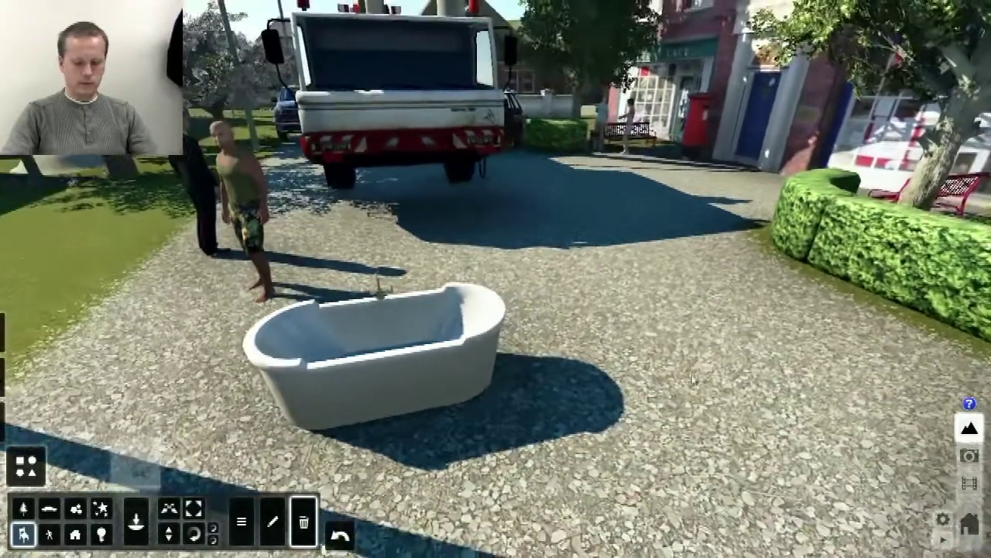
left_click(140, 479)
left_click(263, 84)
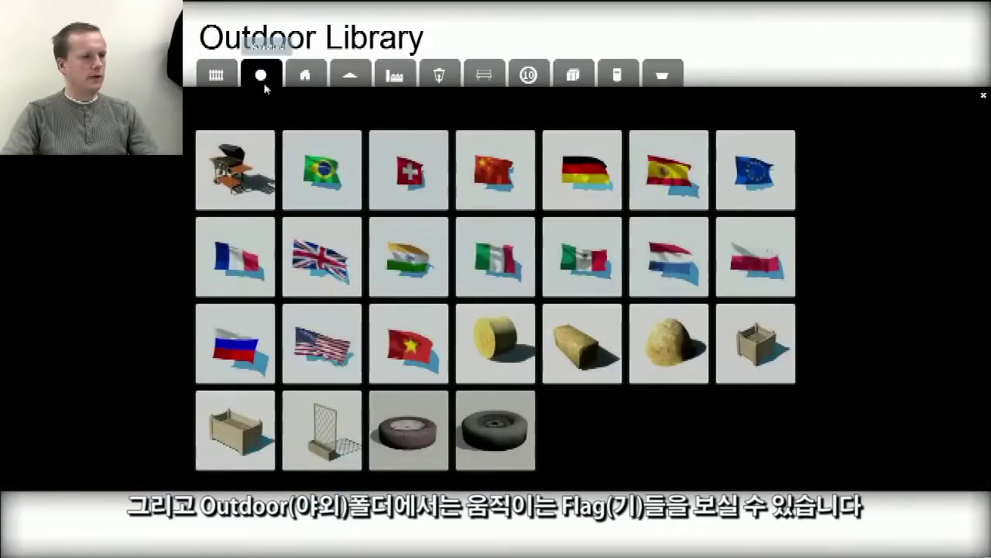